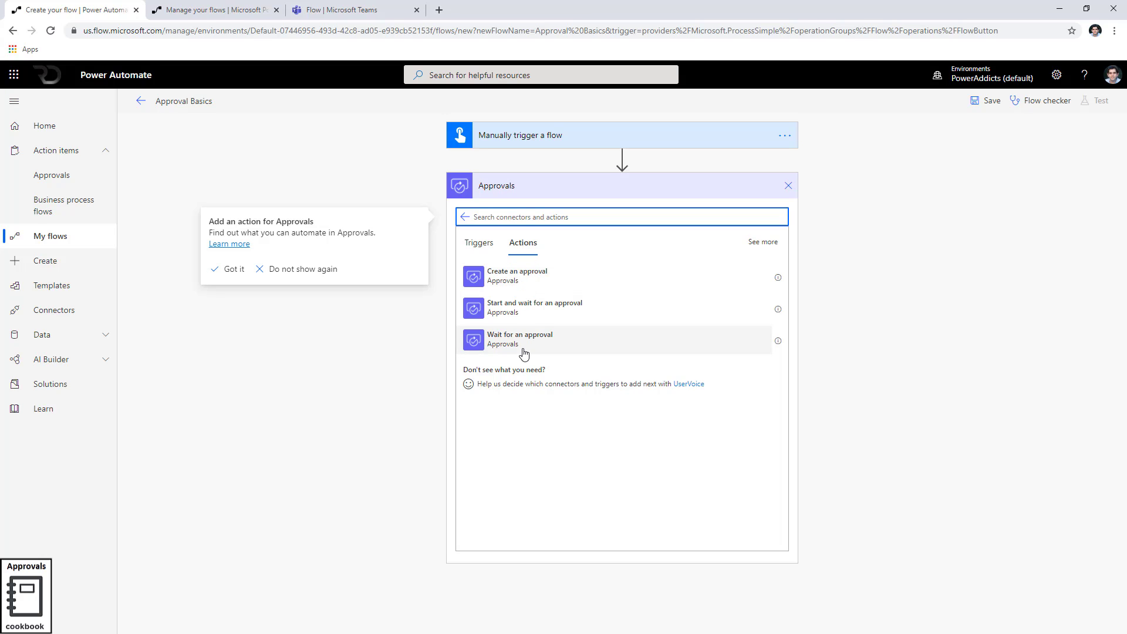
Add a Start and wait for an approval action with type Approve/Reject - First to respond
click(536, 315)
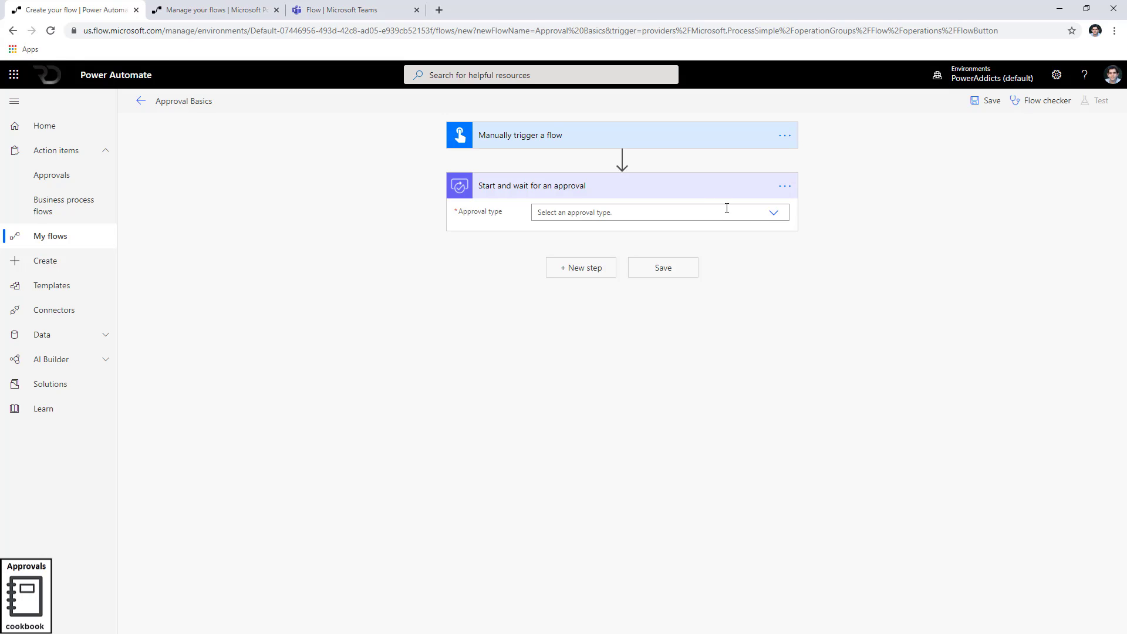
click(774, 215)
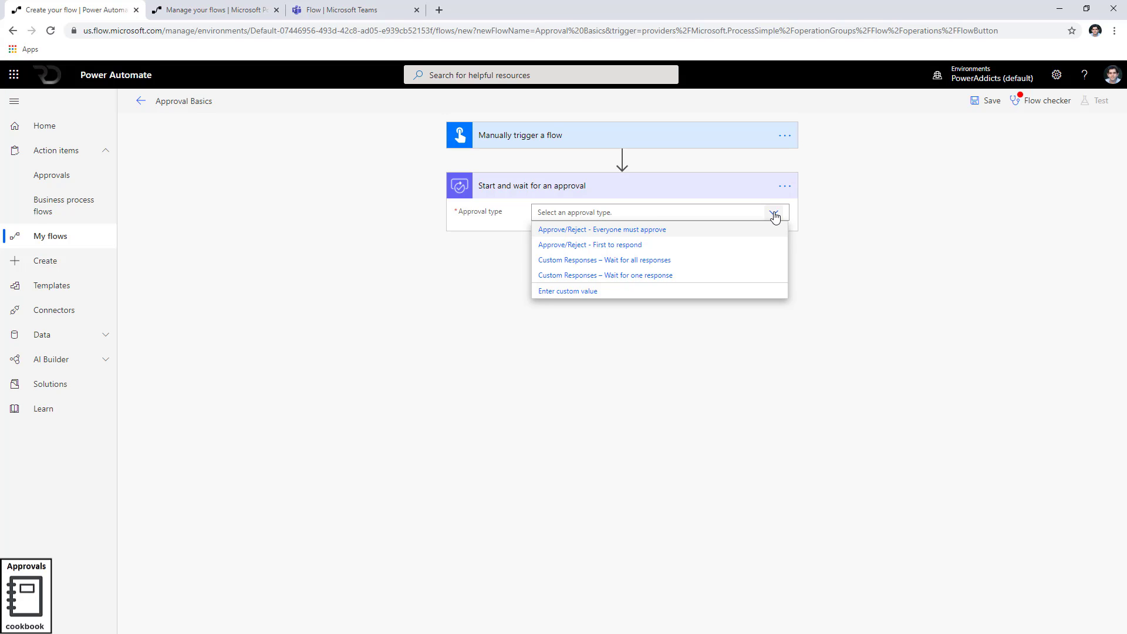
click(602, 247)
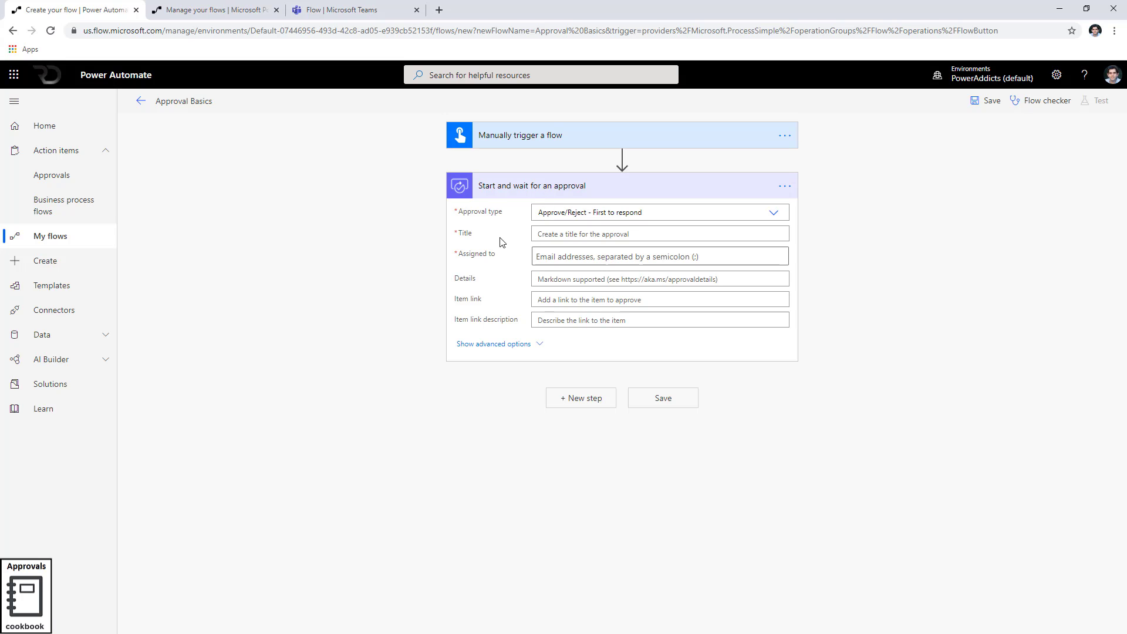
Title the approval 'Sample Approval First to Respond'
click(556, 230)
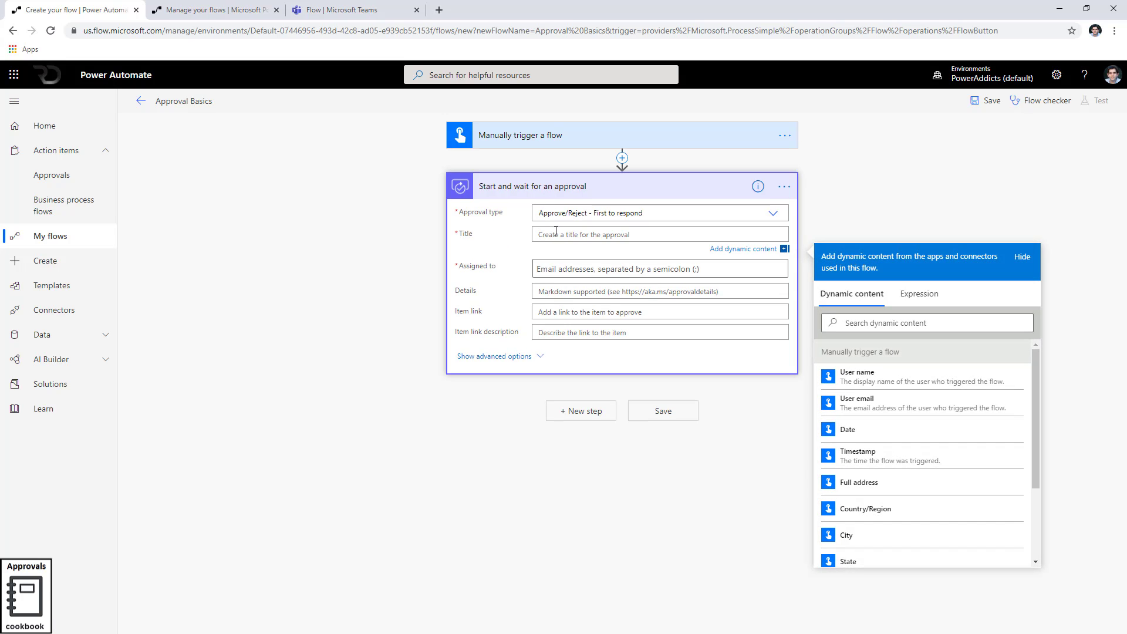
text(Sample Approa)
text(l First to Respond)
Assign two suggested people as approvers and enter 'Approval Details' in Details
click(574, 273)
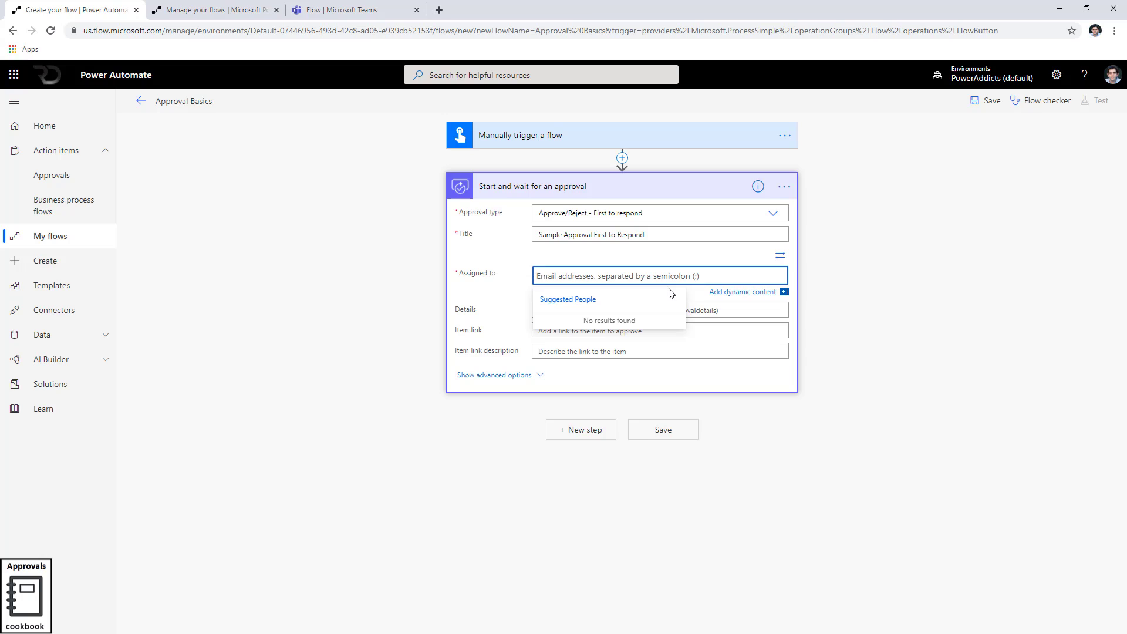
text(reza)
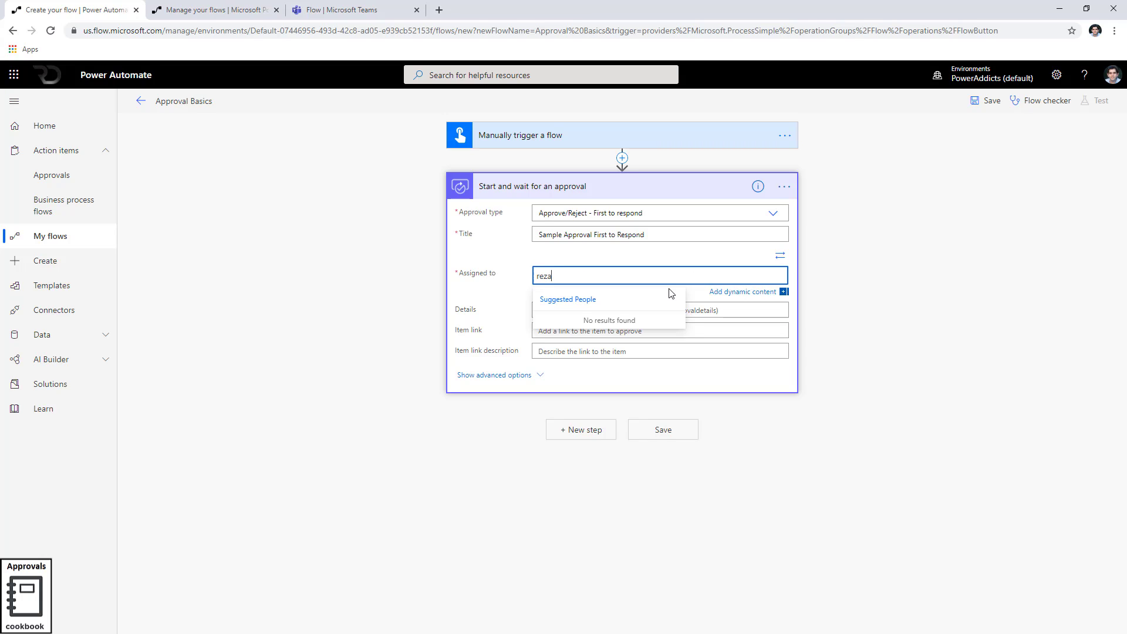
key(Return)
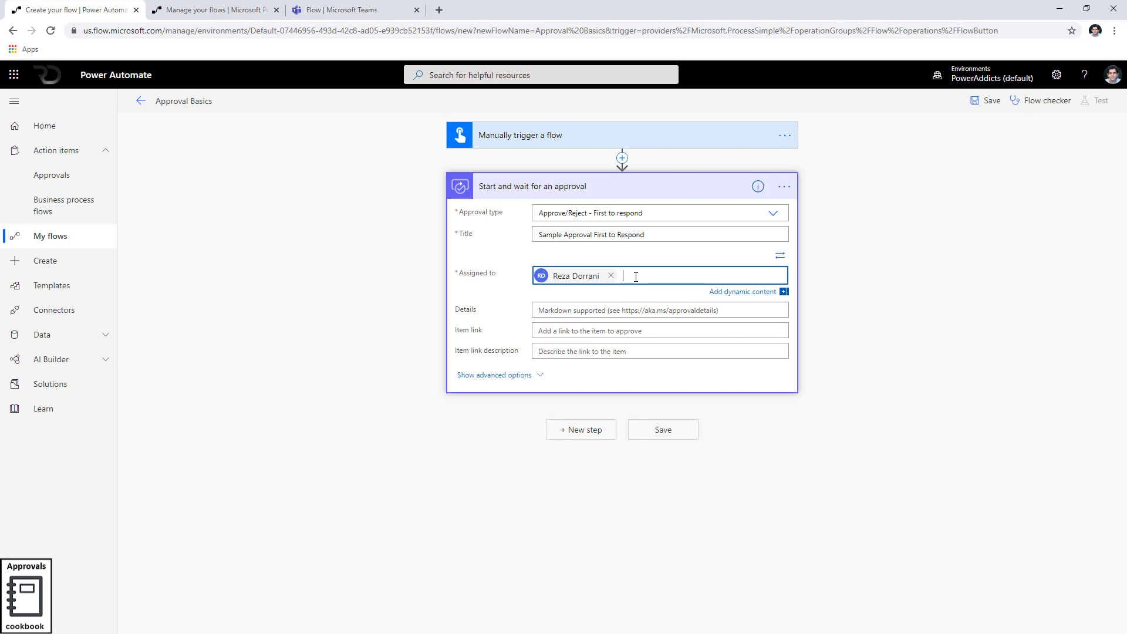
text(sara)
click(646, 340)
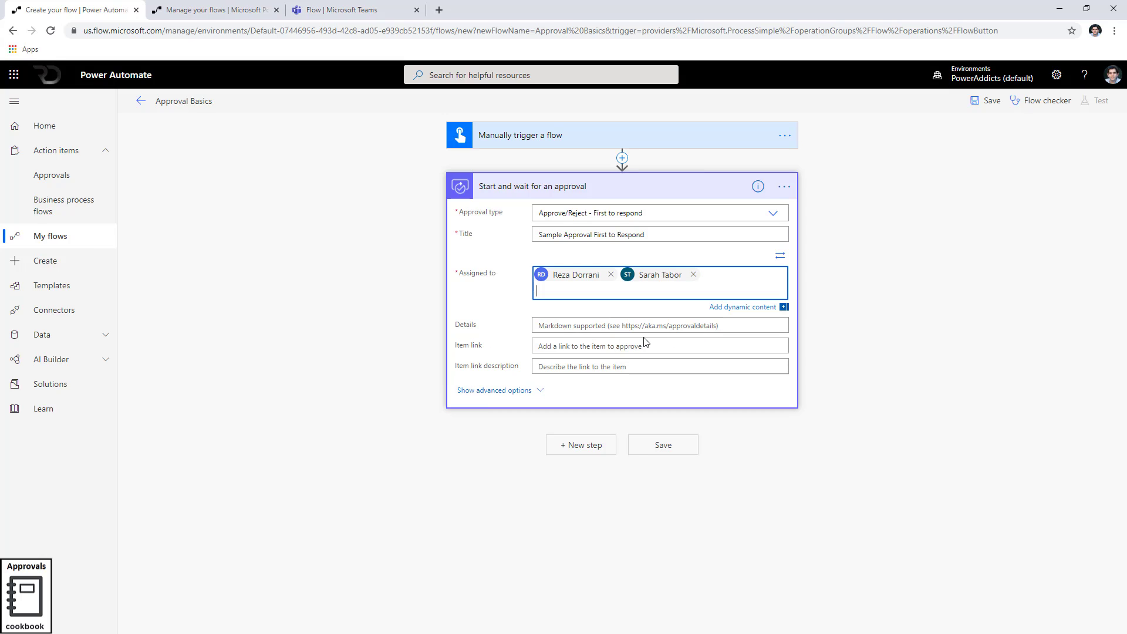
click(874, 317)
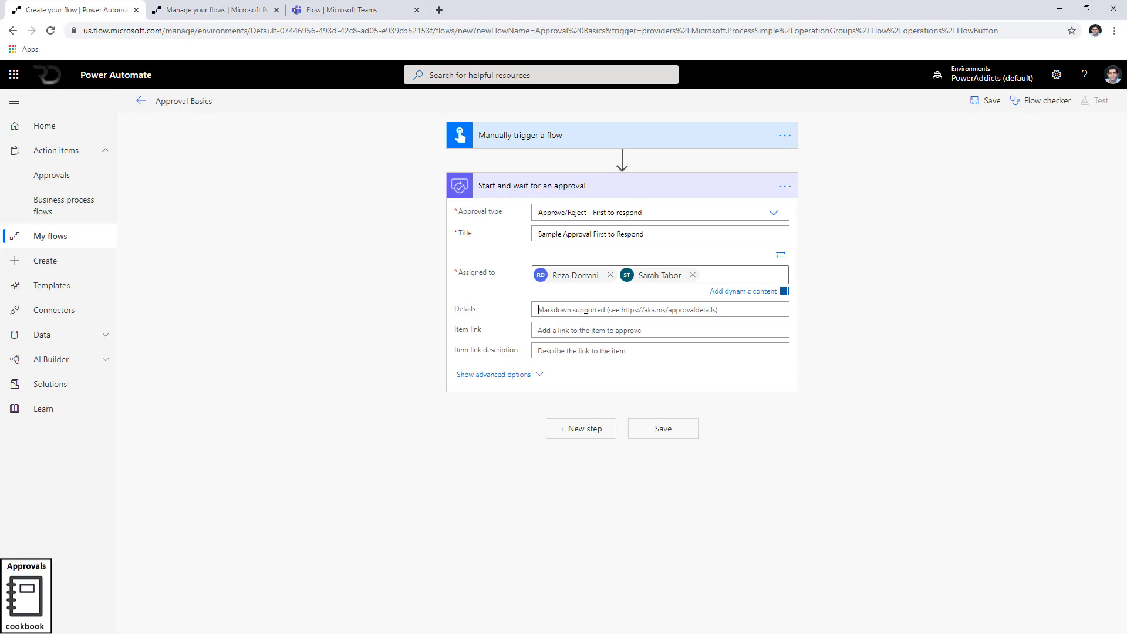
click(587, 310)
text(Approval)
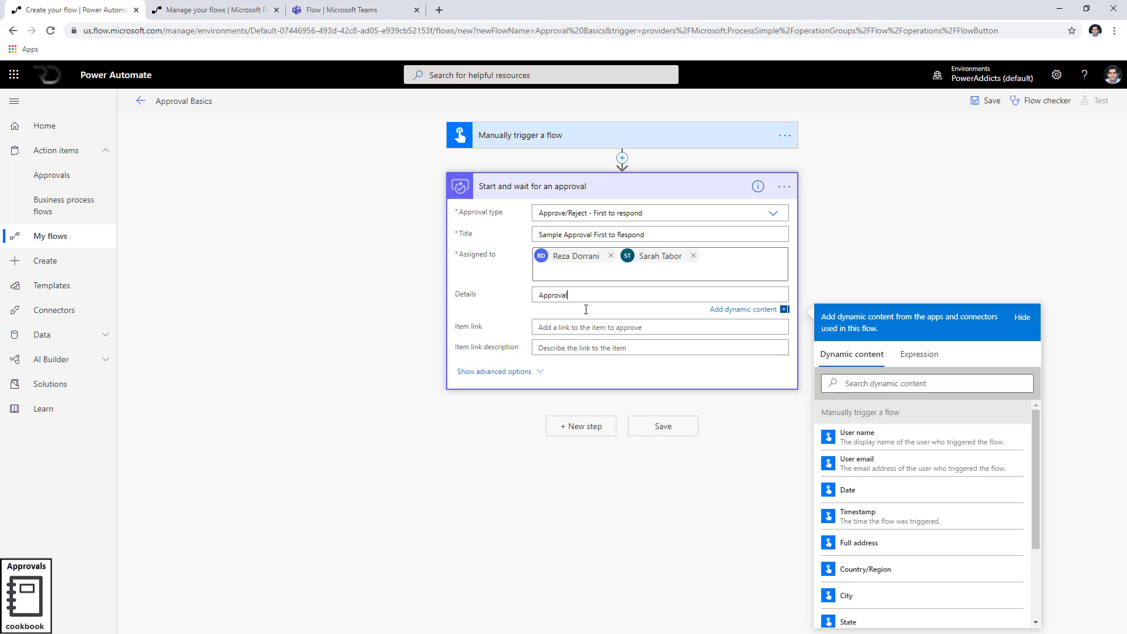
text( Details)
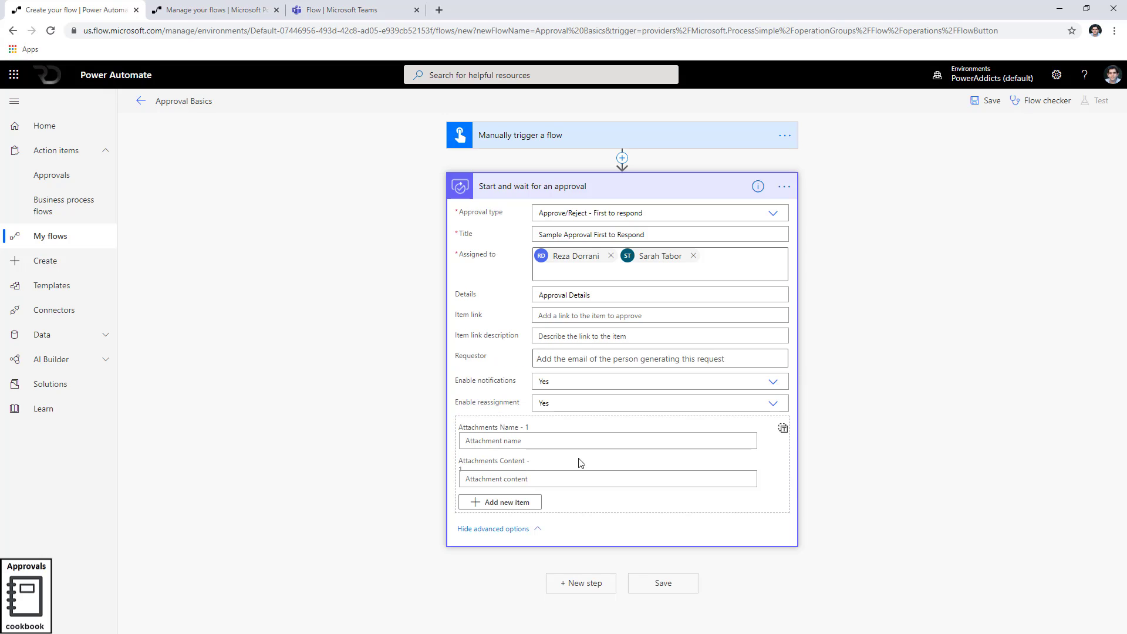
In advanced options, pick the suggested person as Requestor and set Enable reassignment to No
click(539, 375)
click(569, 359)
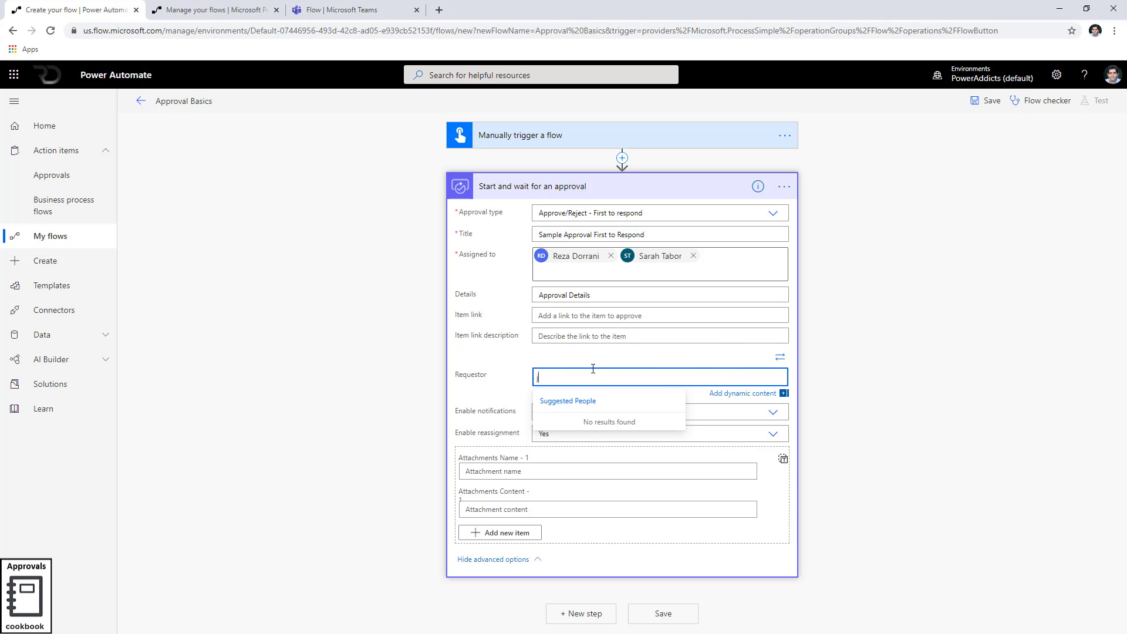
click(609, 427)
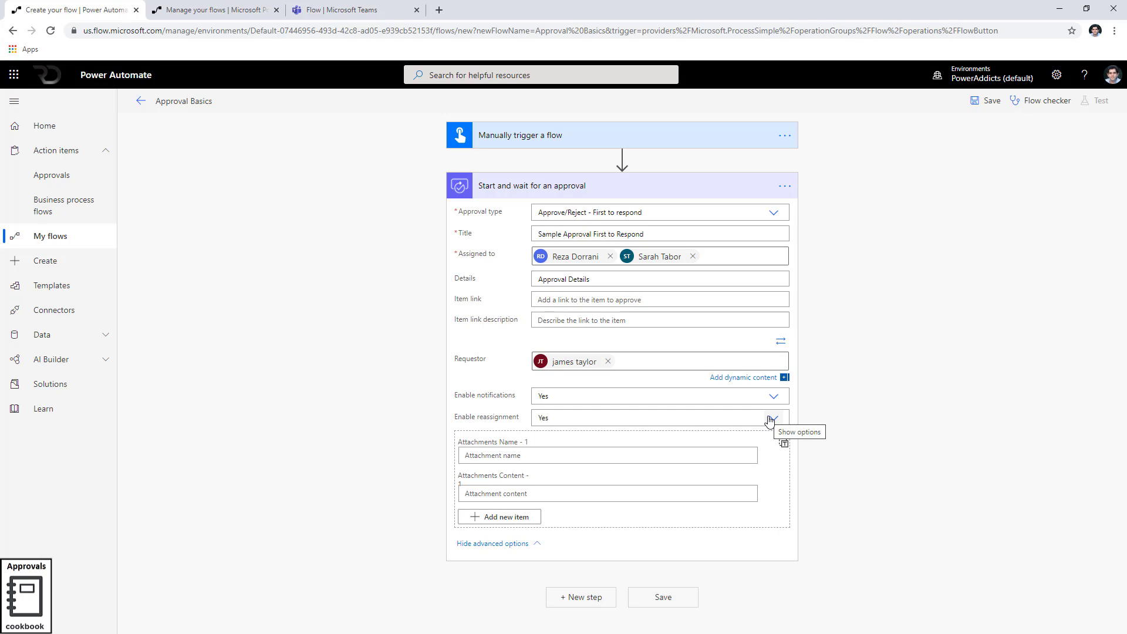
click(770, 421)
click(584, 440)
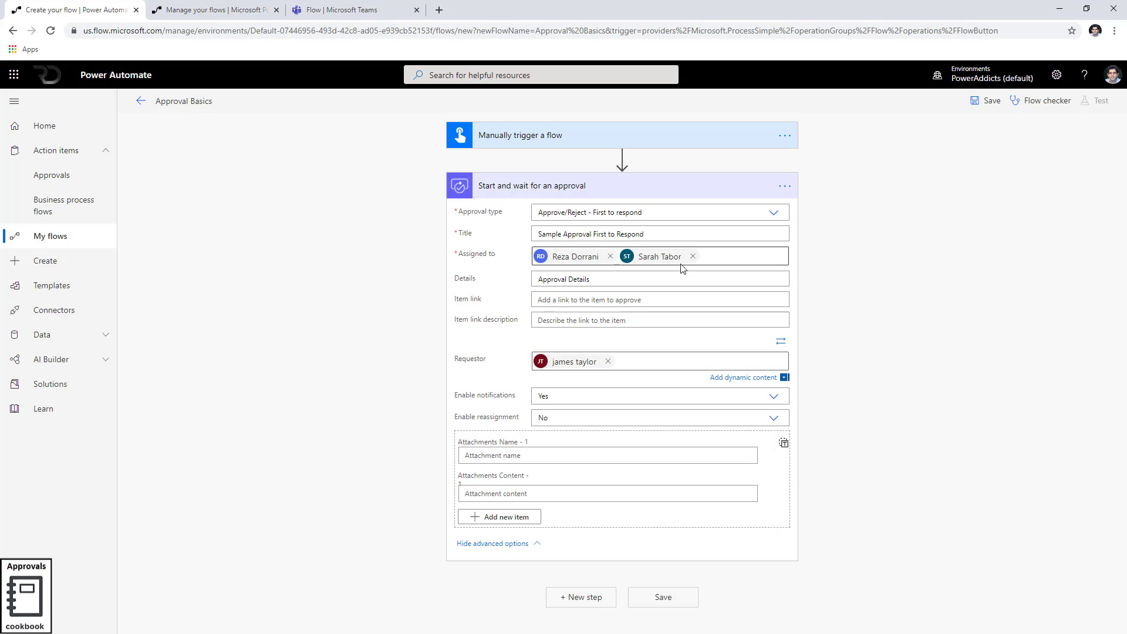
Add a Condition step after the approval and set its first value to Outcome
click(563, 603)
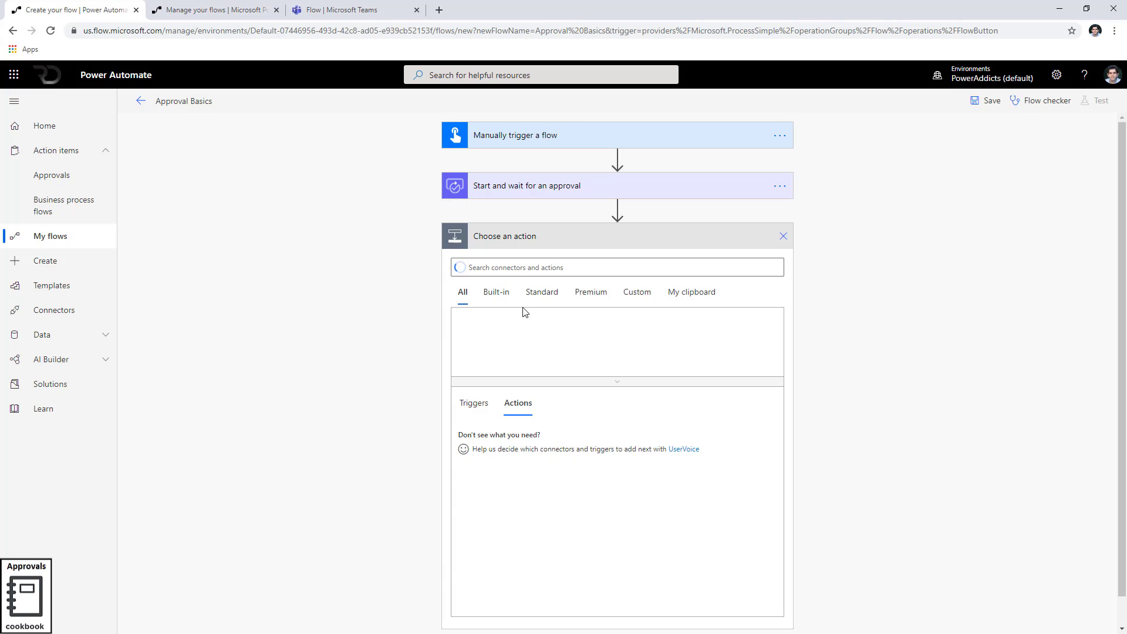
text(condition)
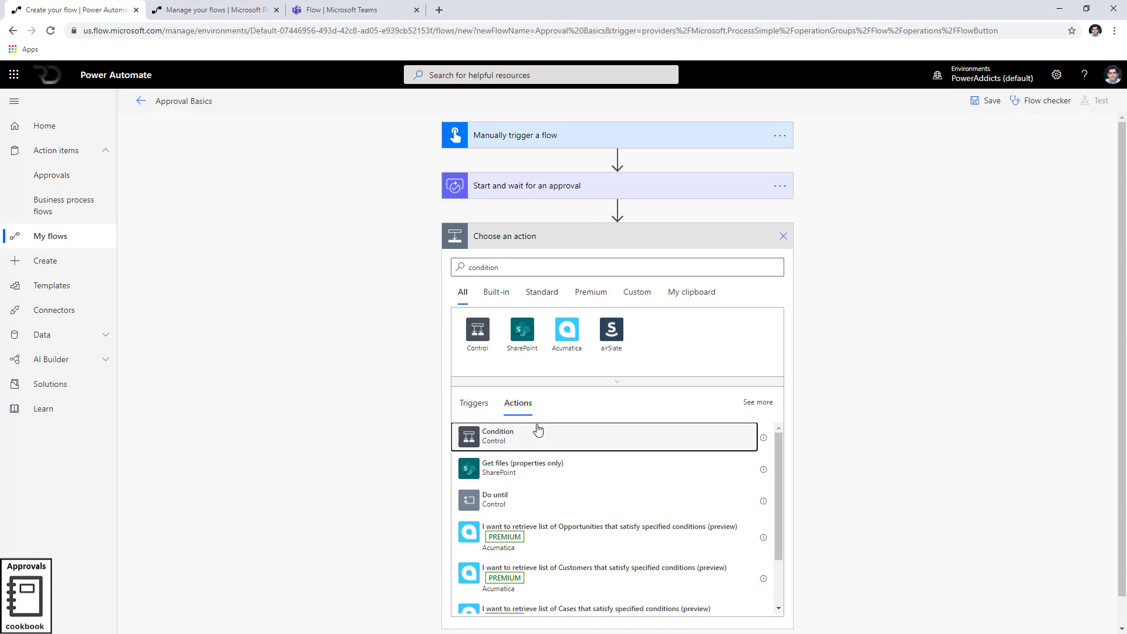
click(538, 434)
click(519, 275)
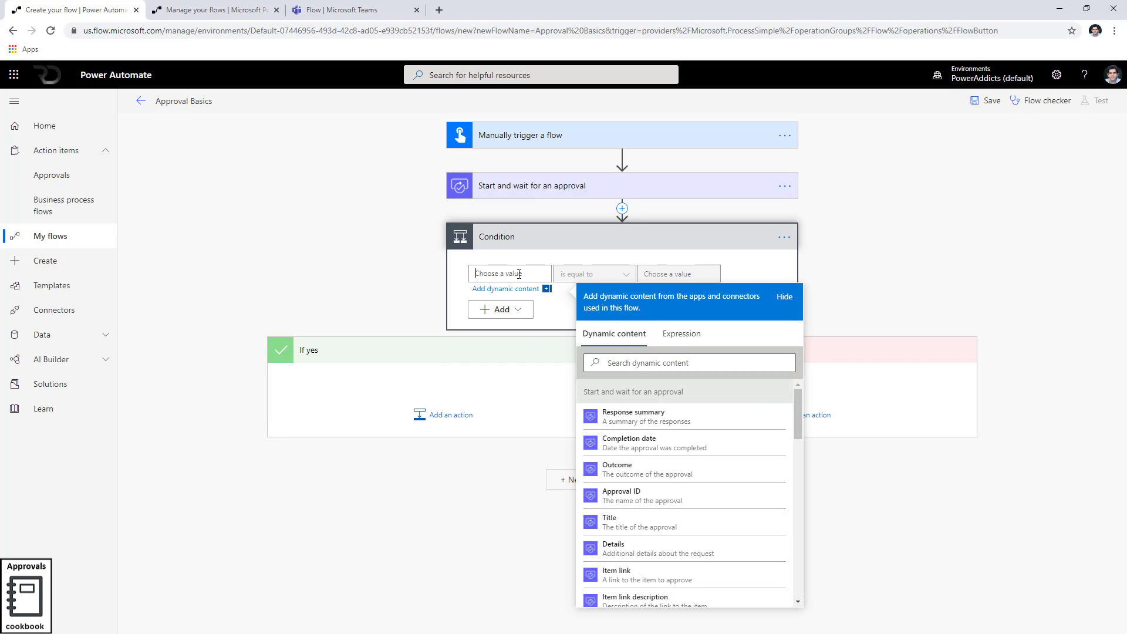
click(653, 359)
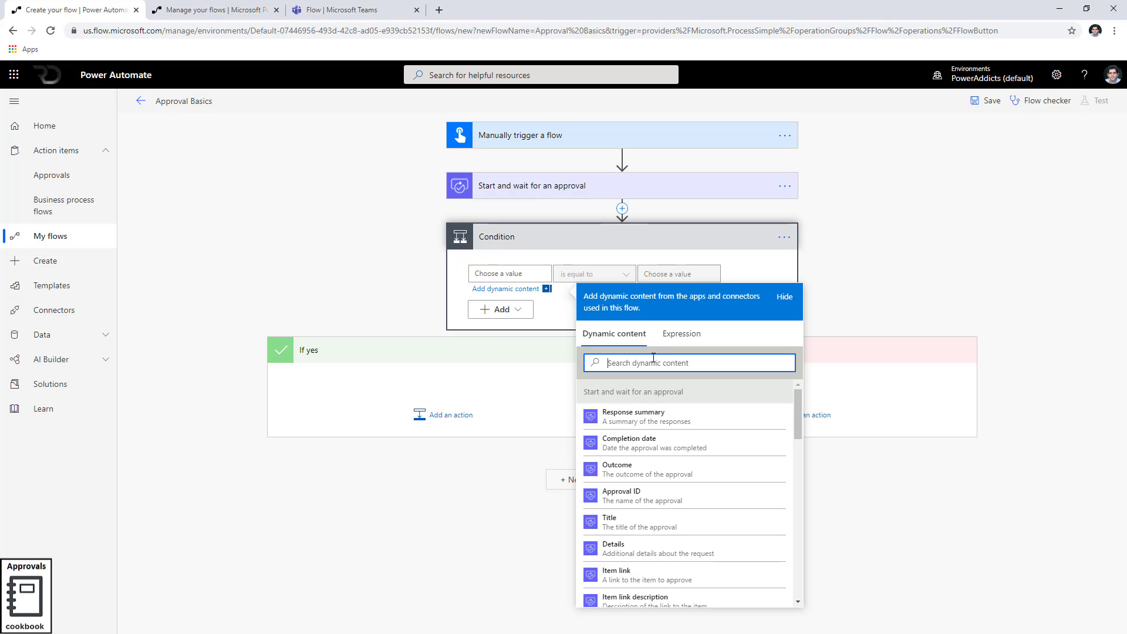
text(outcome)
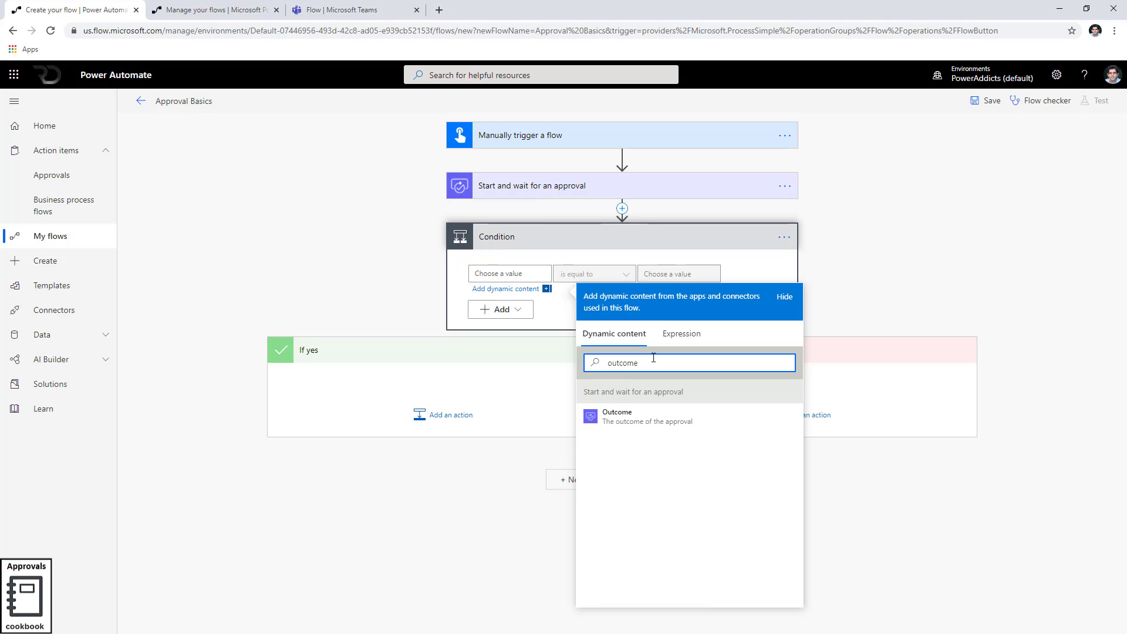
click(648, 421)
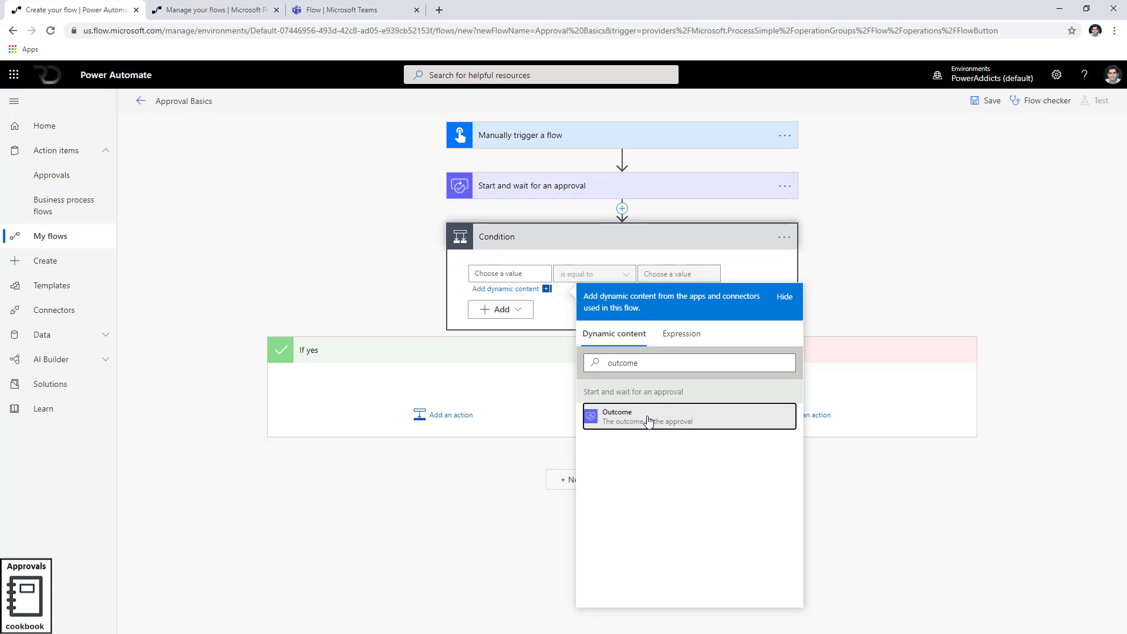
click(545, 186)
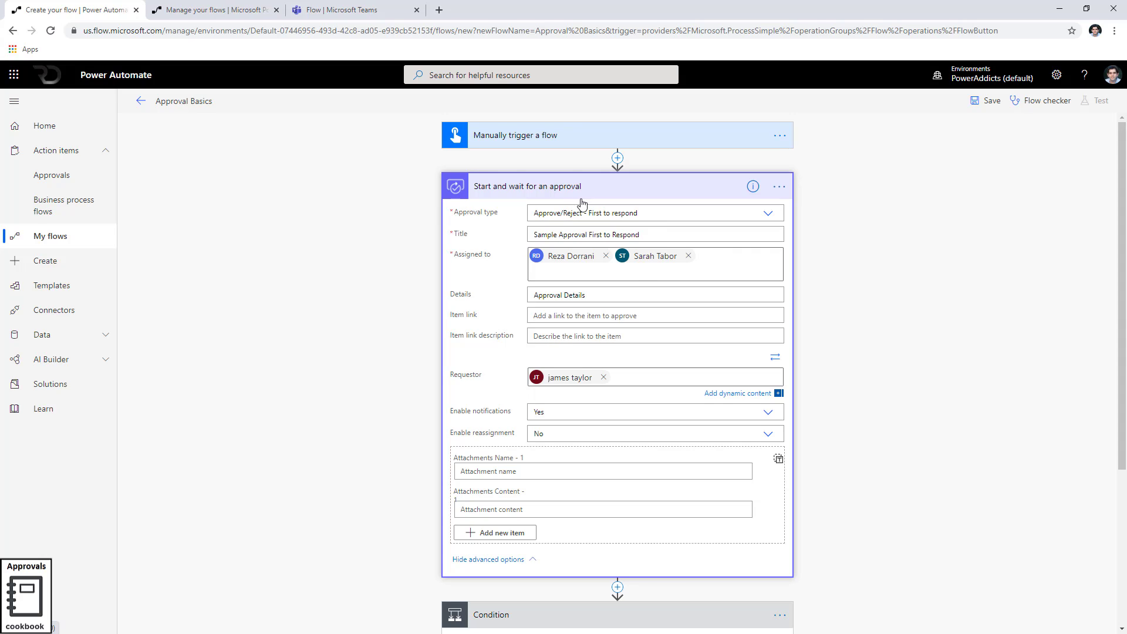
click(581, 194)
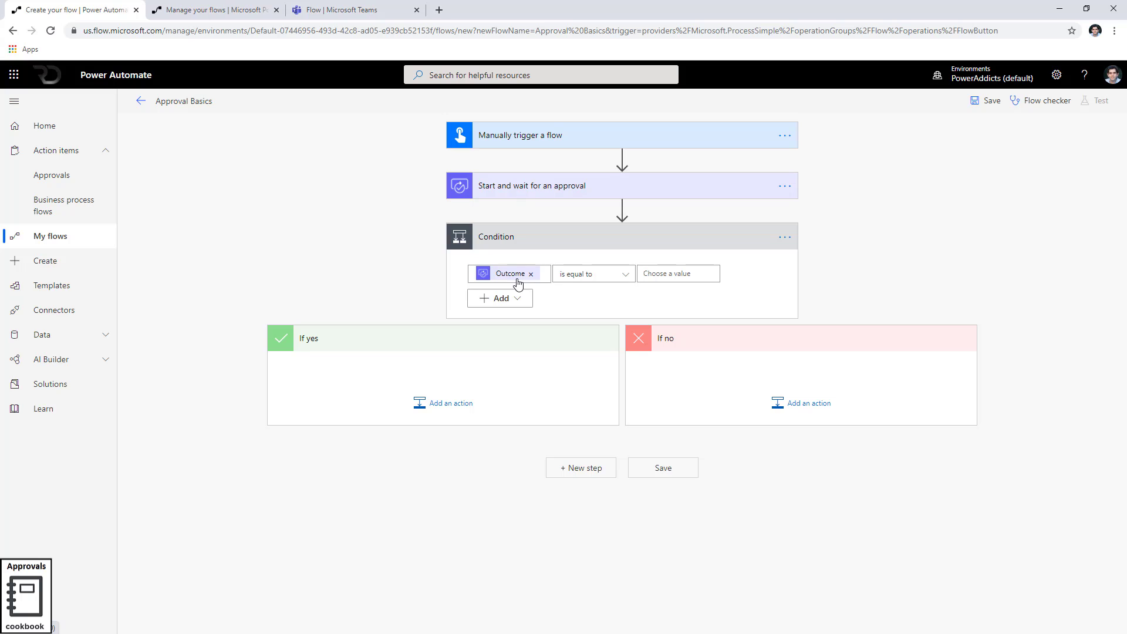
Make the condition compare Outcome is equal to 'Approve'
click(646, 273)
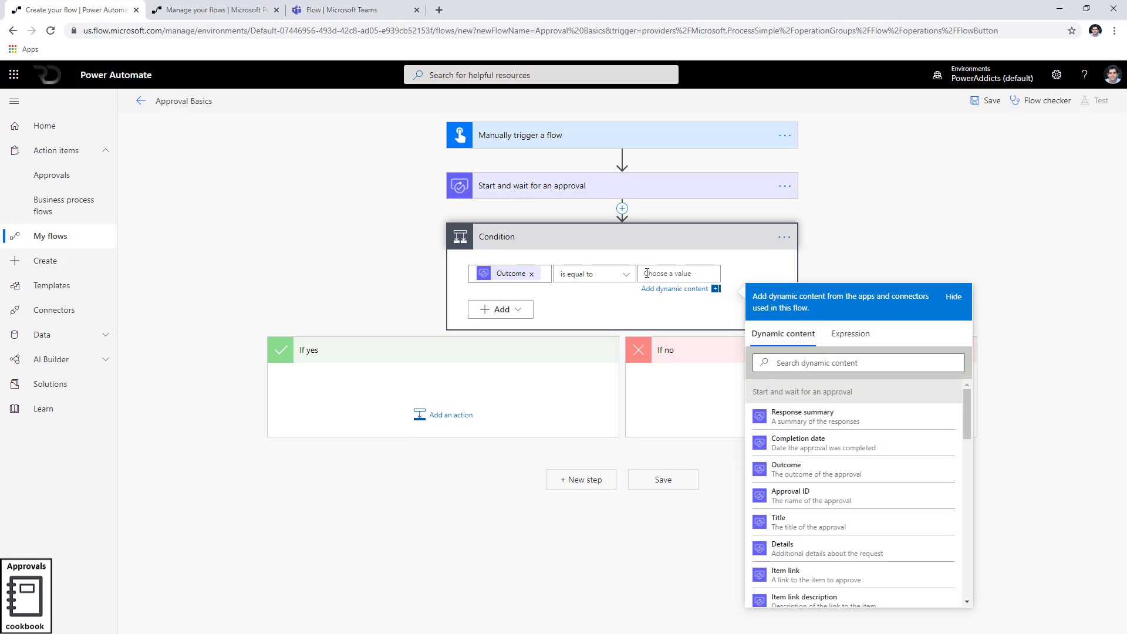
text(Approve)
click(801, 259)
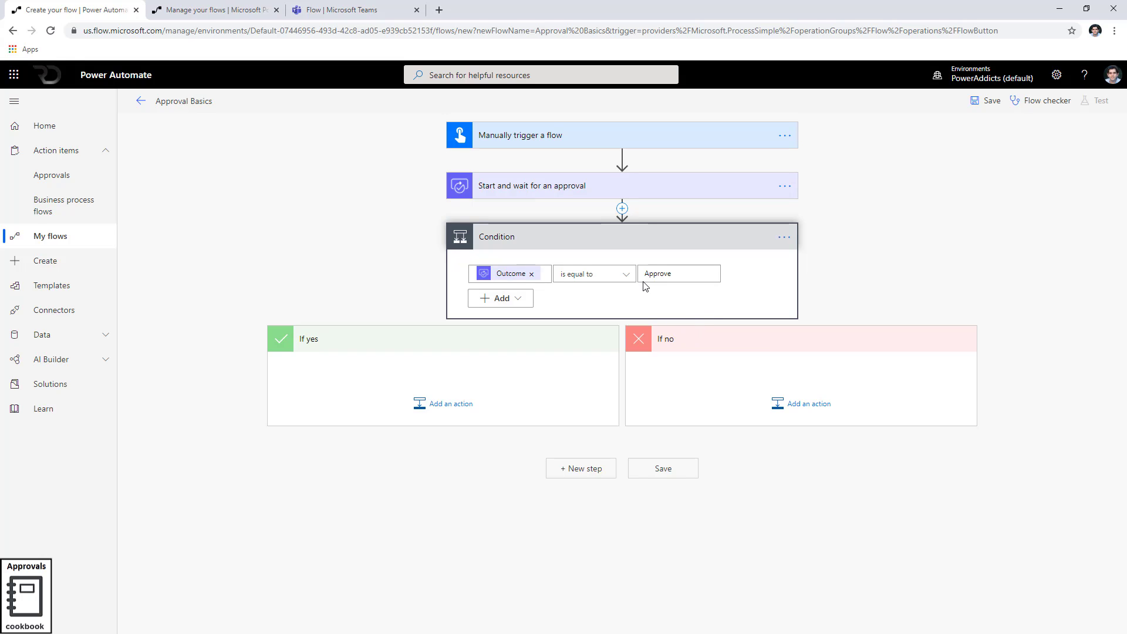
Add a Compose action with input 'Approved' to the If yes branch
click(470, 405)
text(compose)
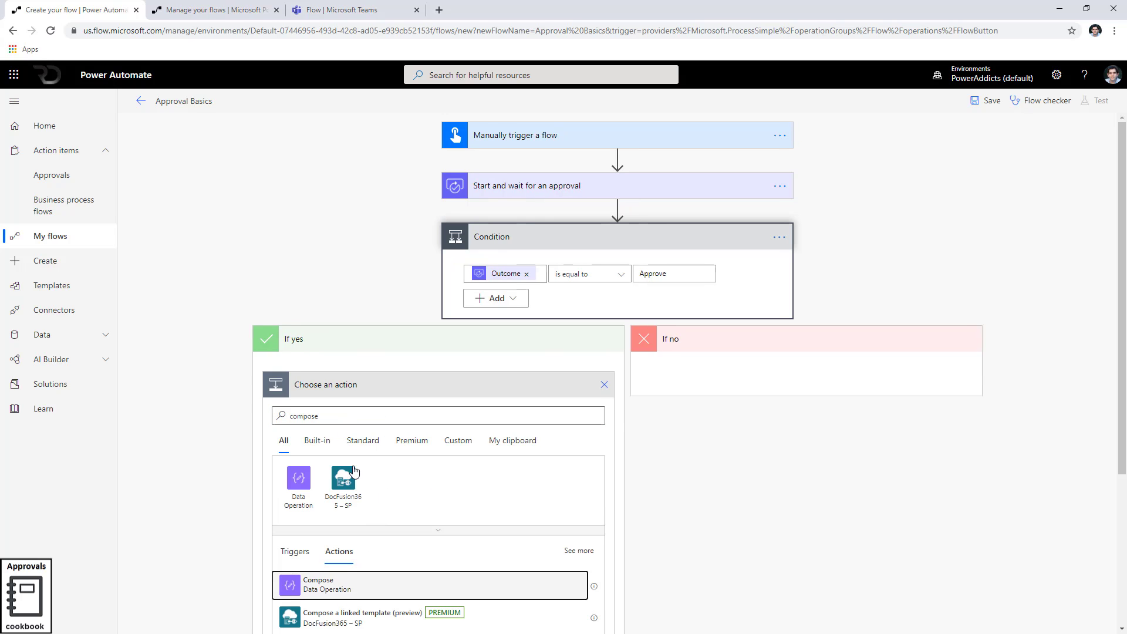
click(346, 587)
click(379, 412)
text(Approved)
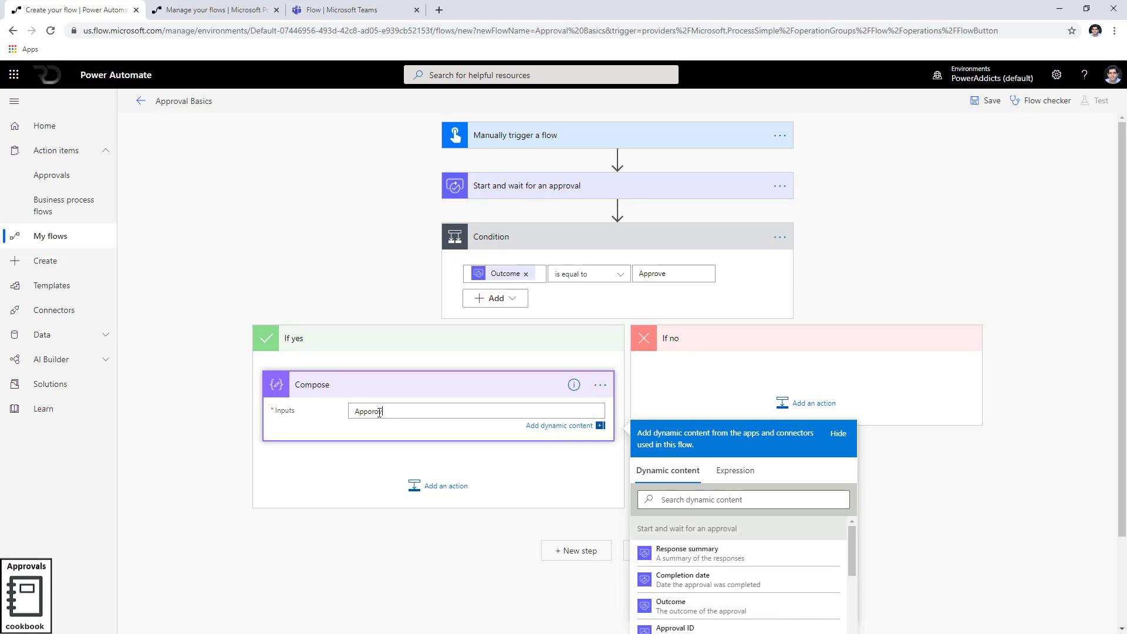
key(BackSpace)
key(BackSpace)
key(BackSpace)
key(BackSpace)
key(BackSpace)
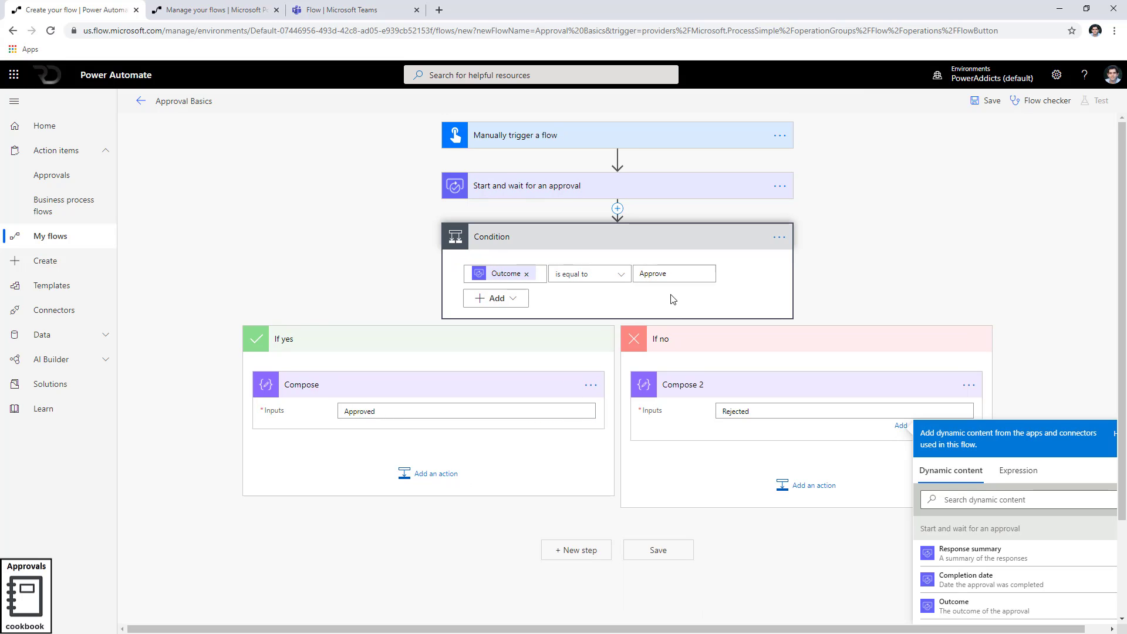
click(825, 283)
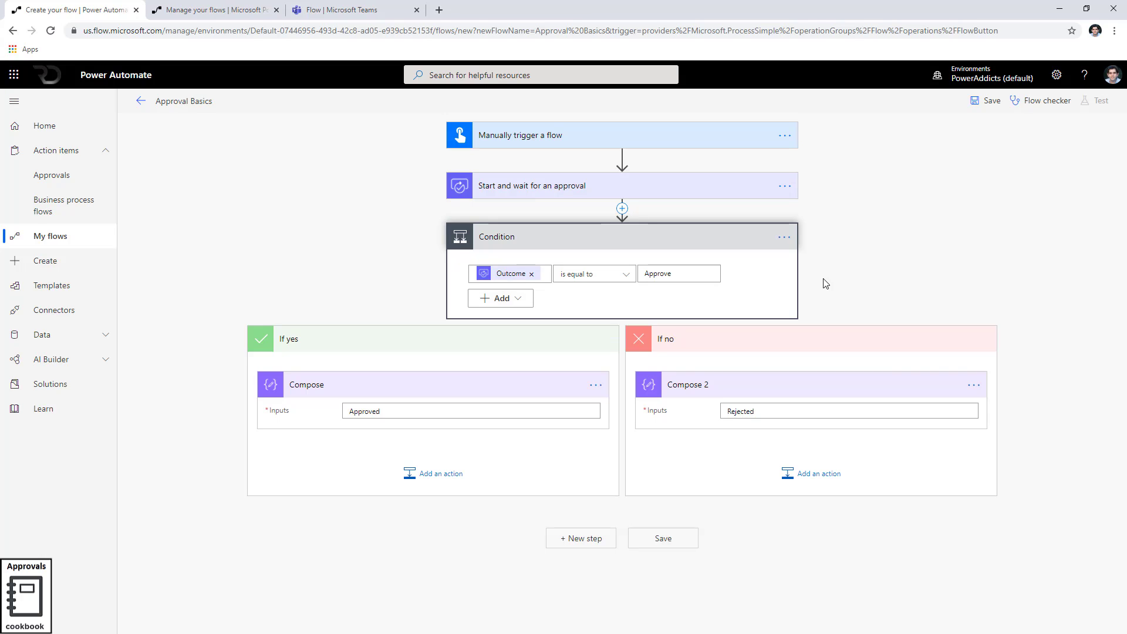
Save the flow and run a manual test with 'I'll perform the trigger action'
click(987, 103)
click(1096, 101)
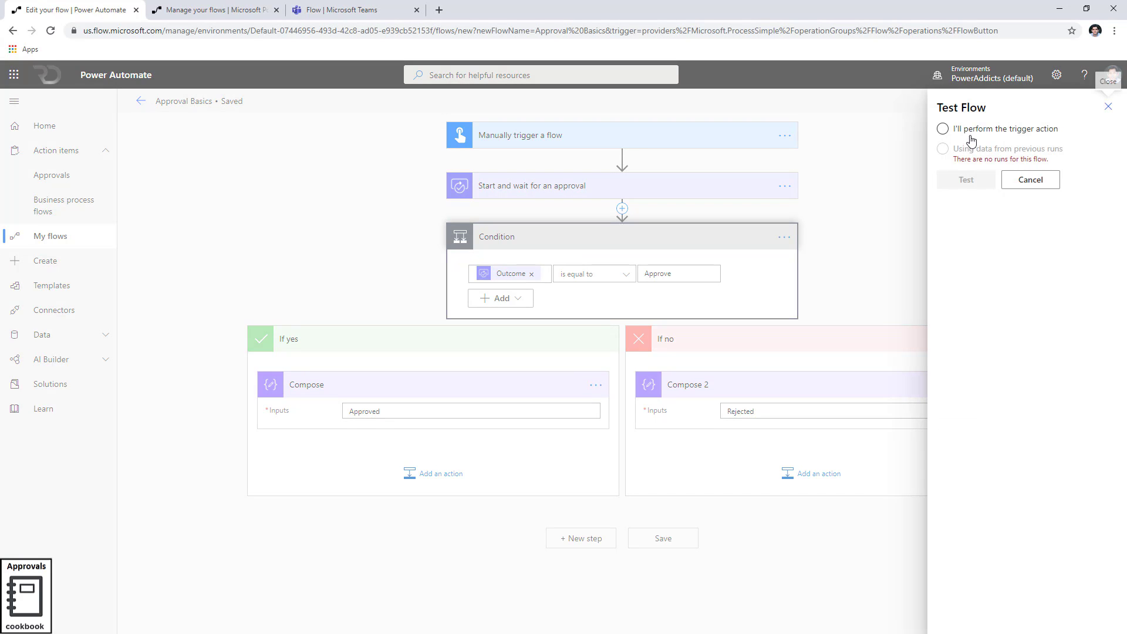
click(966, 139)
click(964, 179)
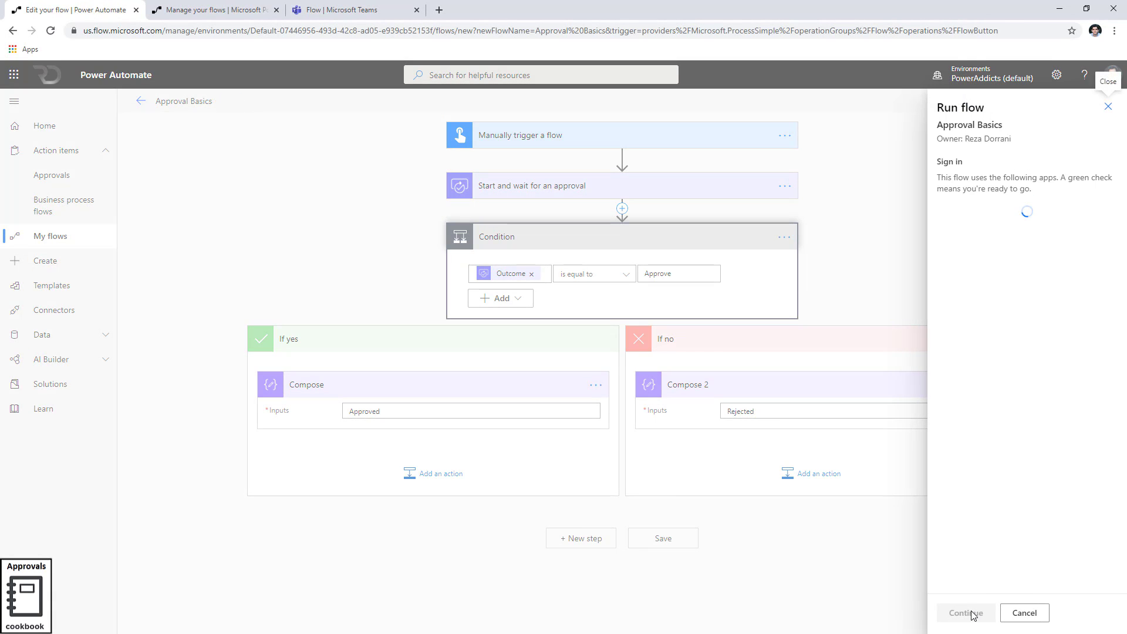
click(967, 613)
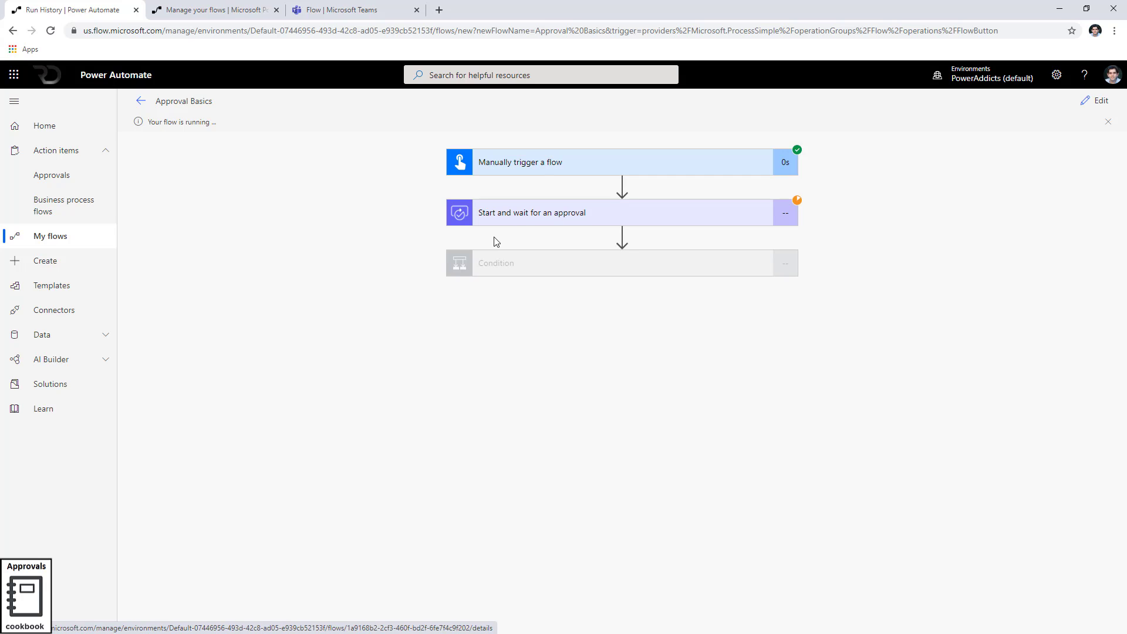
Open Approvals from Action items in a new tab and show the request's More commands
click(106, 150)
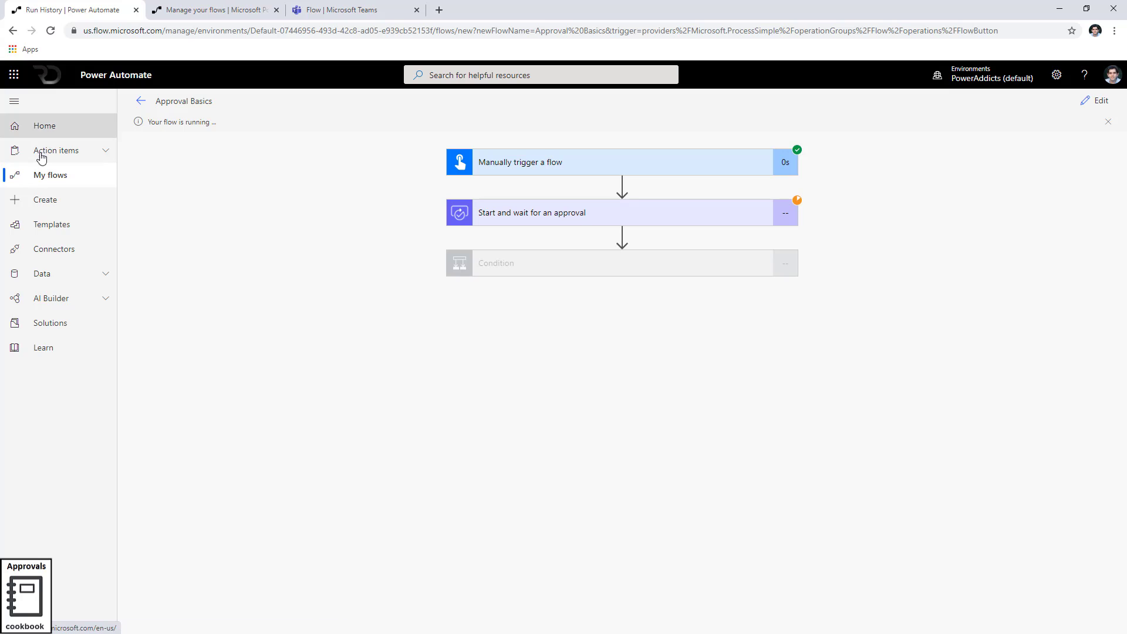
click(103, 151)
middle_click(76, 175)
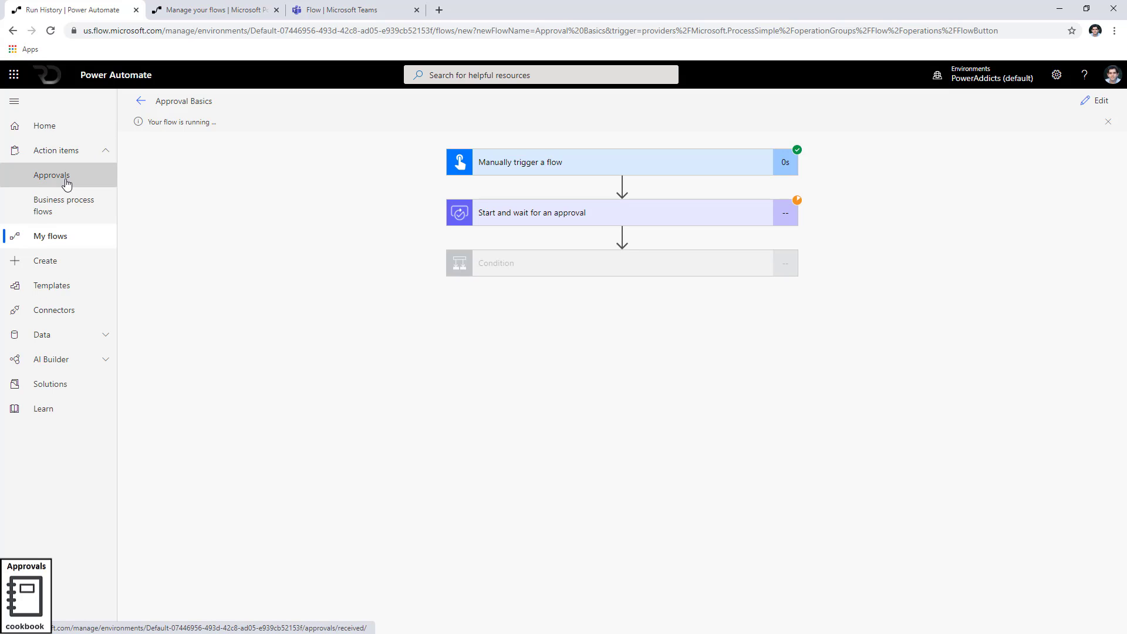
click(211, 10)
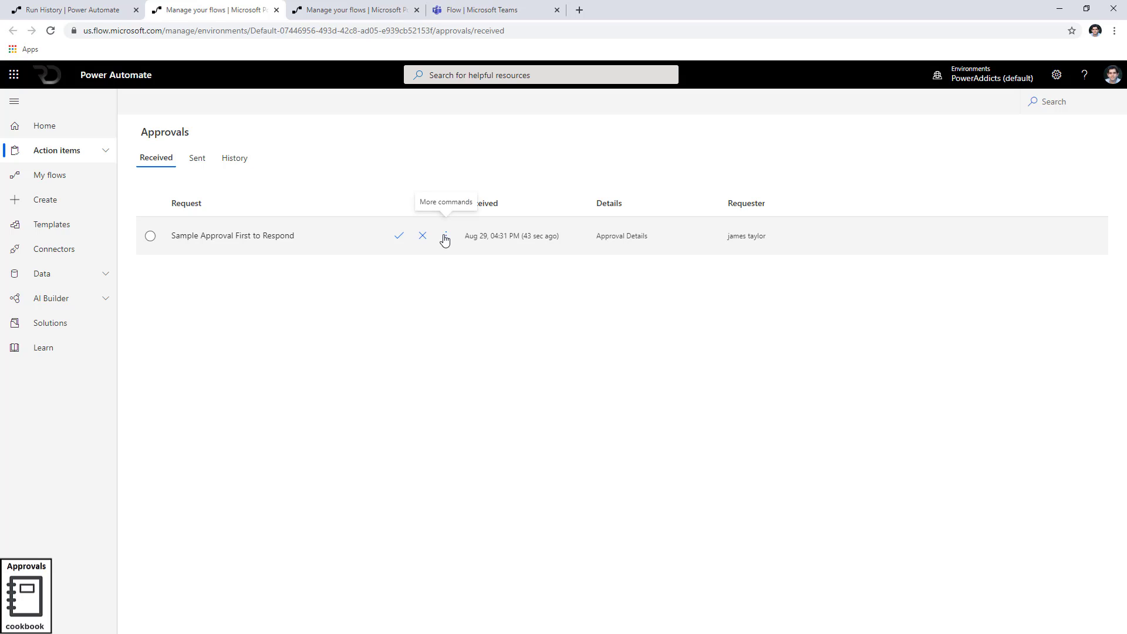
click(445, 237)
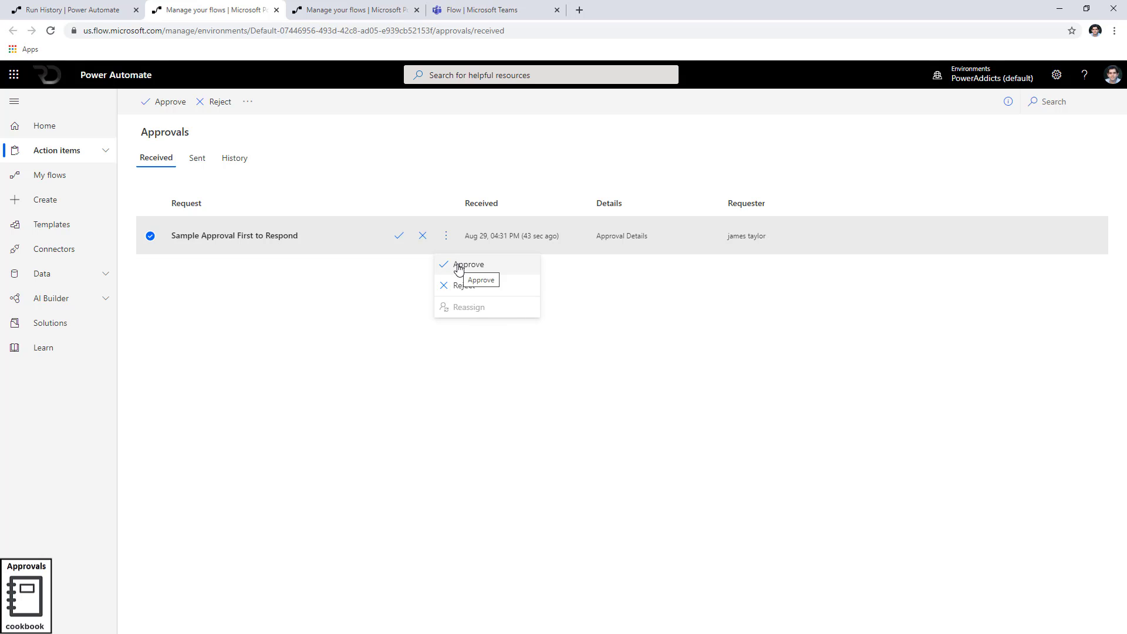
Close the commands menu and open the Respond panel for 'Sample Approval First to Respond'
click(247, 280)
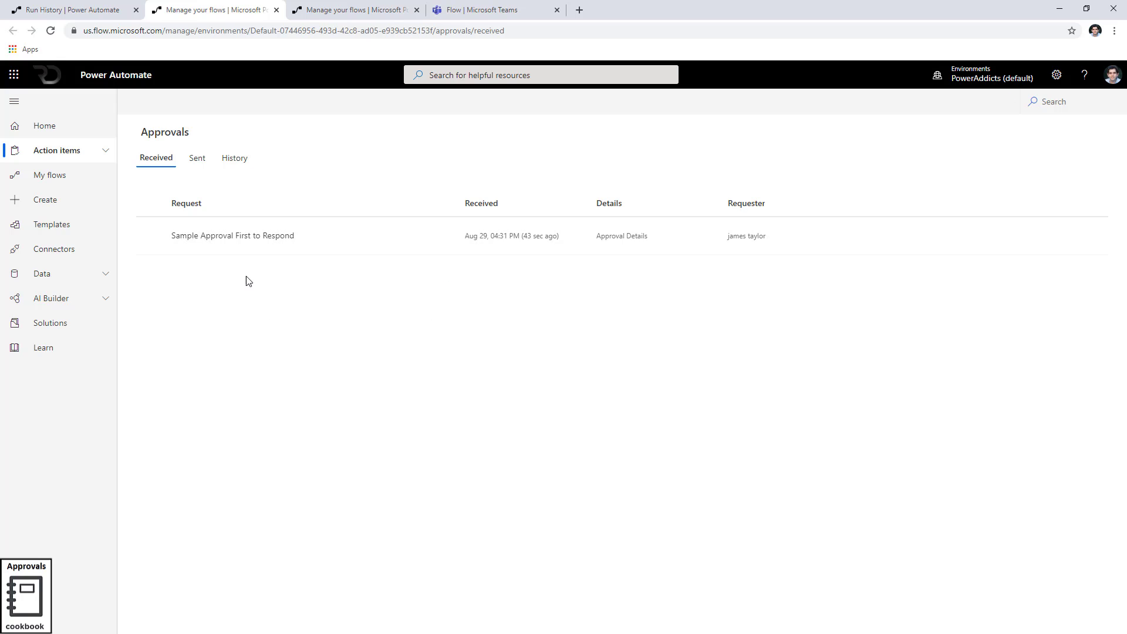
click(236, 237)
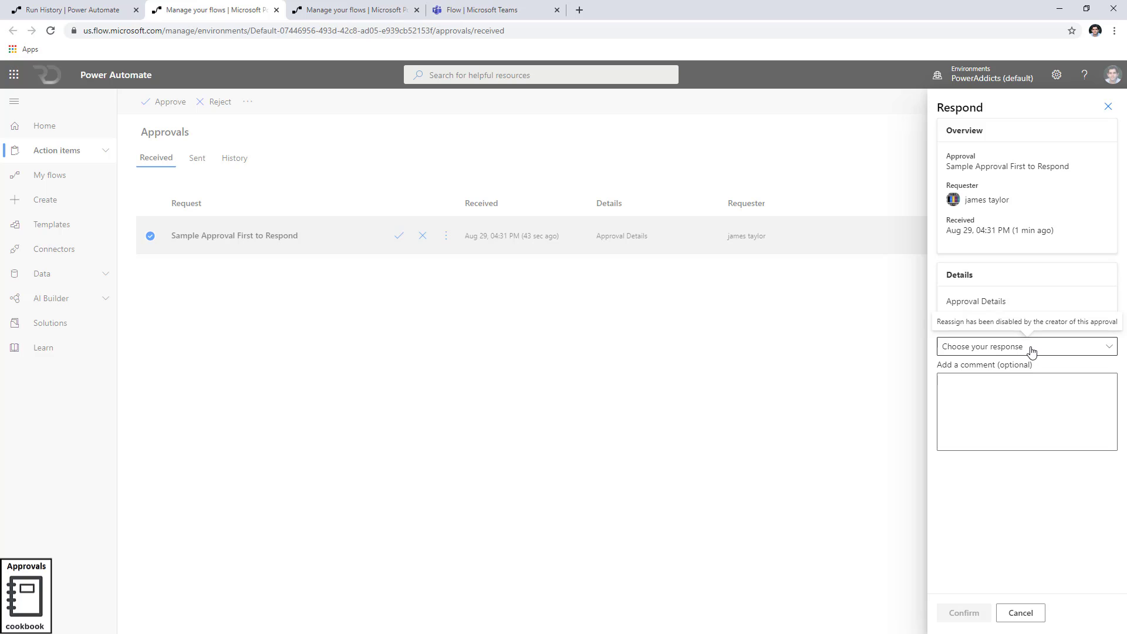
Start approving the request from its row and switch the response to Reject
click(1108, 106)
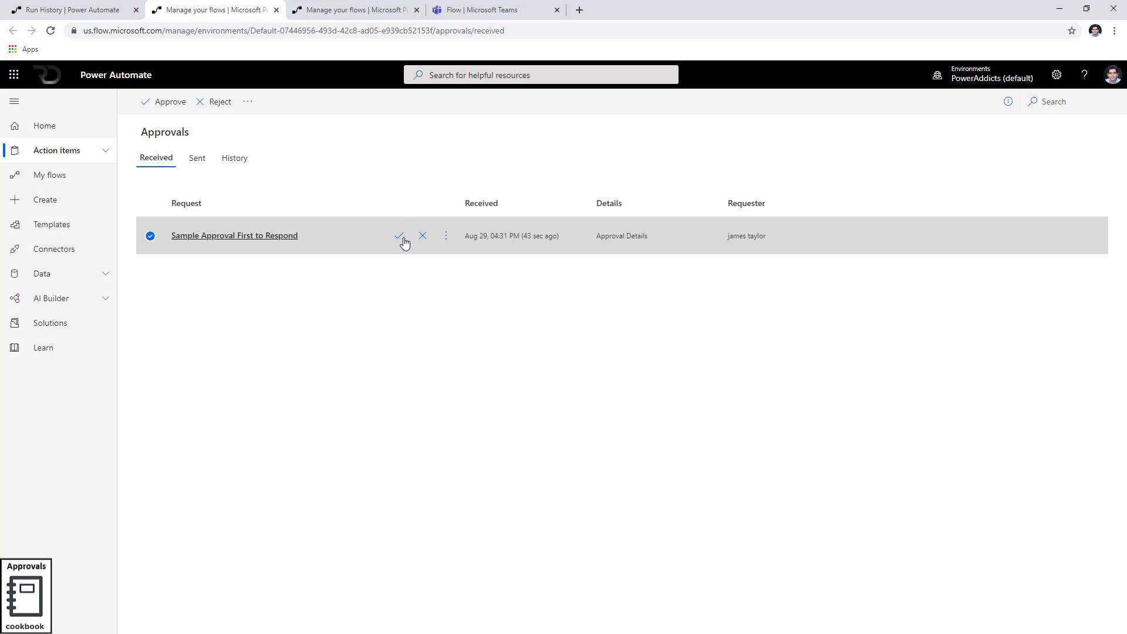
click(400, 237)
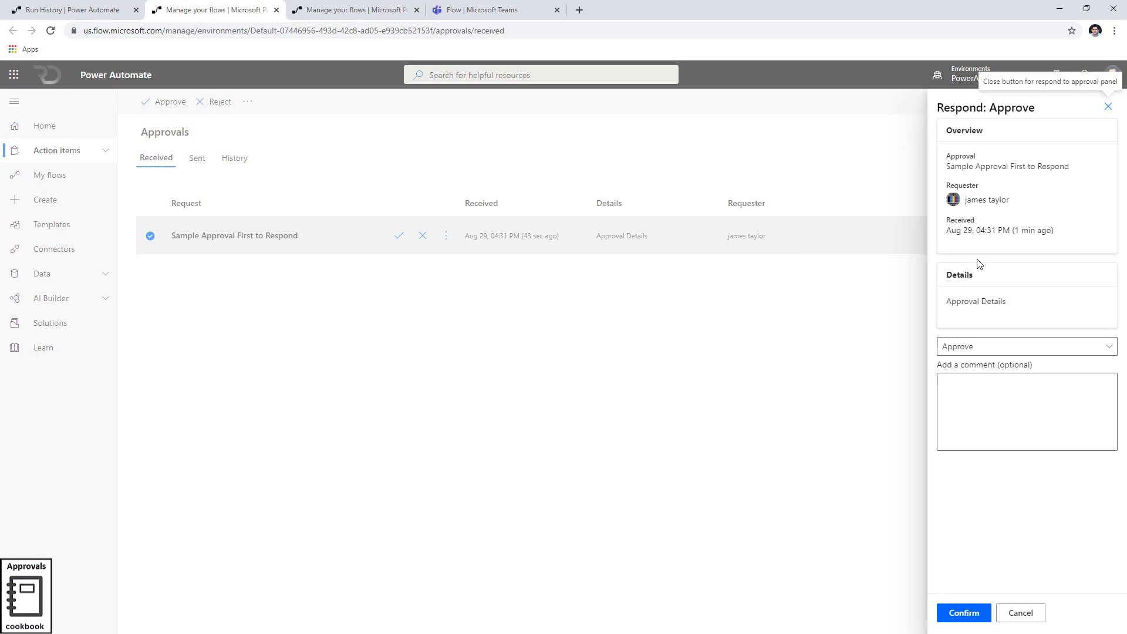
click(995, 351)
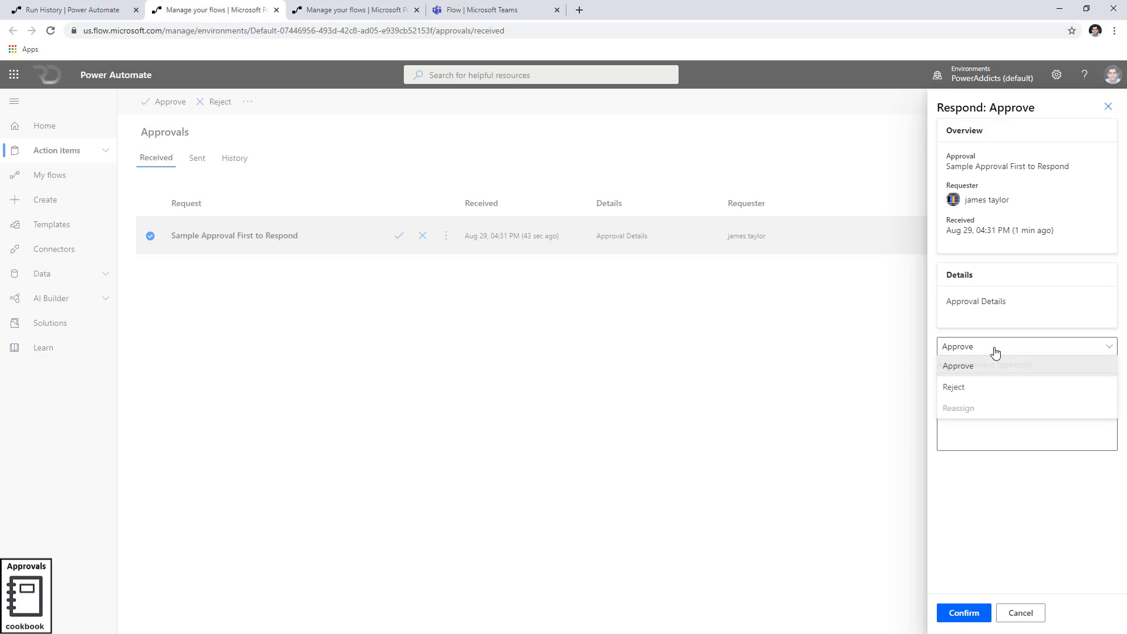
click(987, 385)
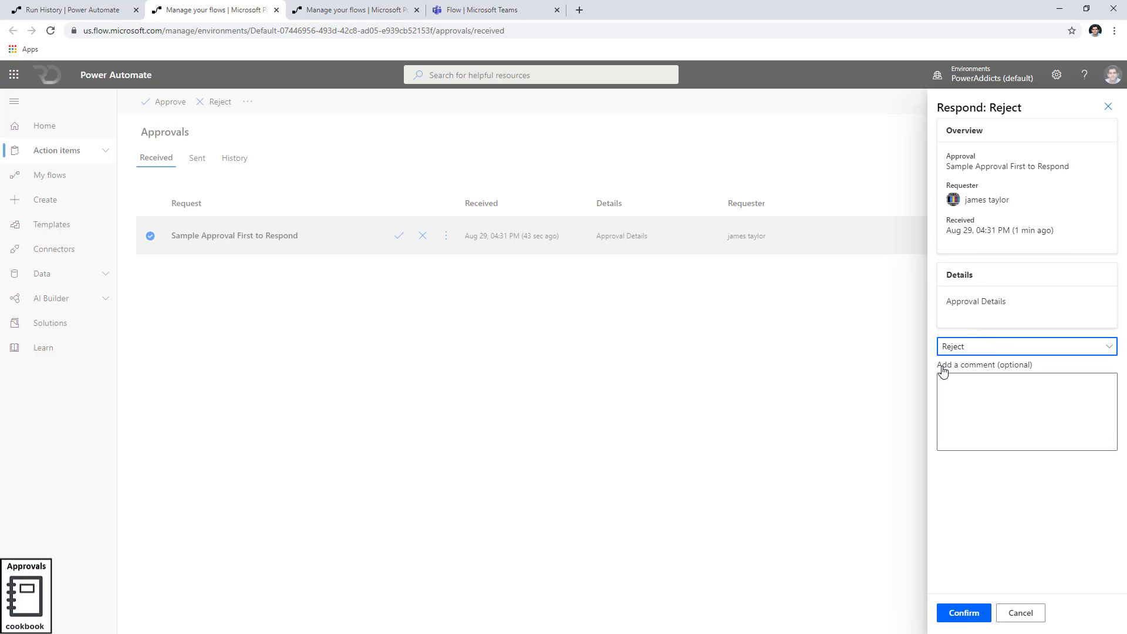
click(989, 349)
click(998, 396)
Set the response back to Approve, then open the approval email in Outlook
click(993, 403)
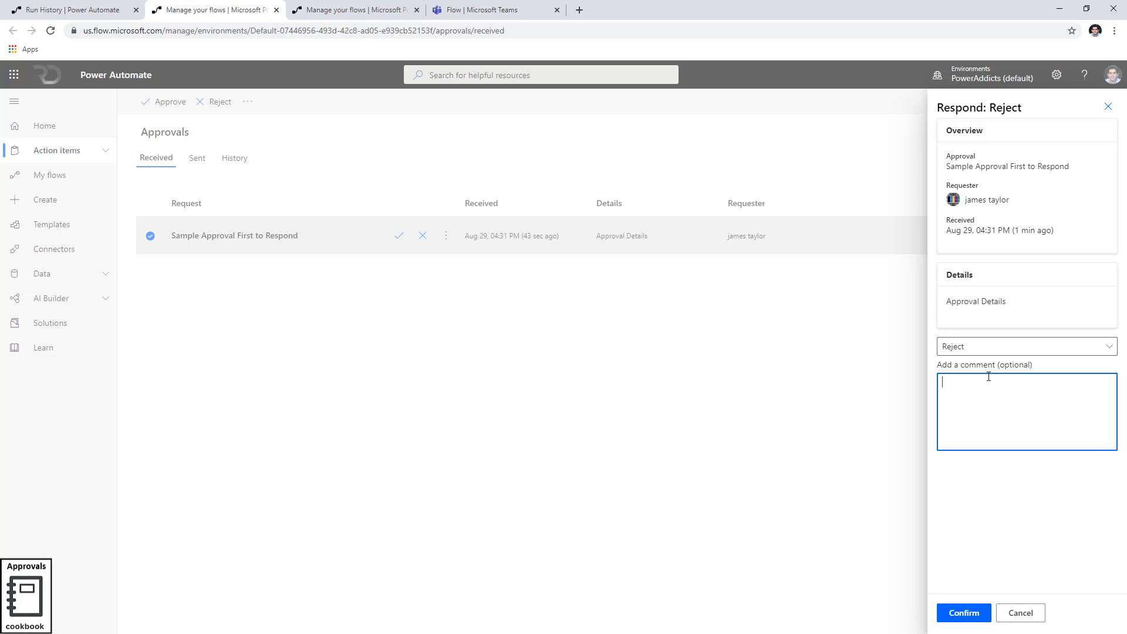
click(986, 352)
click(986, 376)
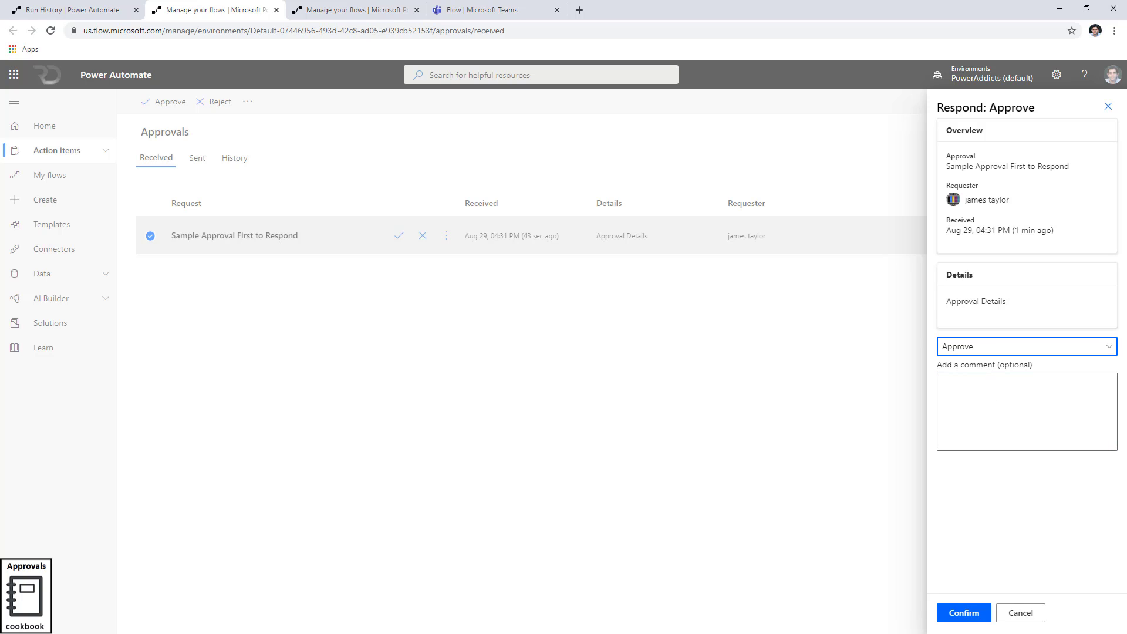
key(alt+Tab)
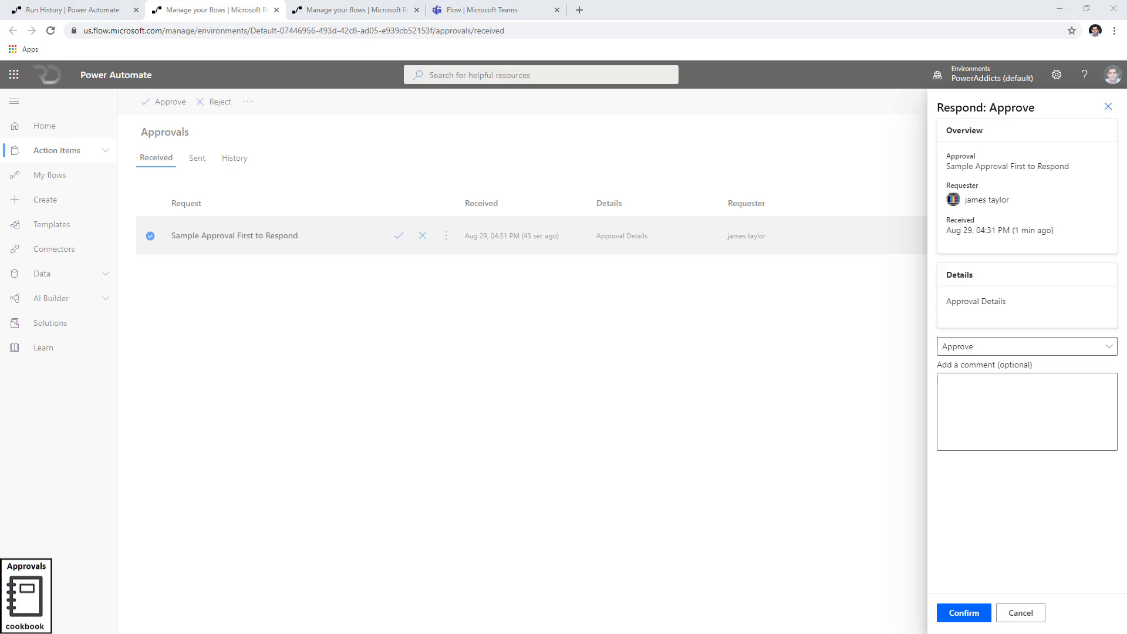
click(205, 193)
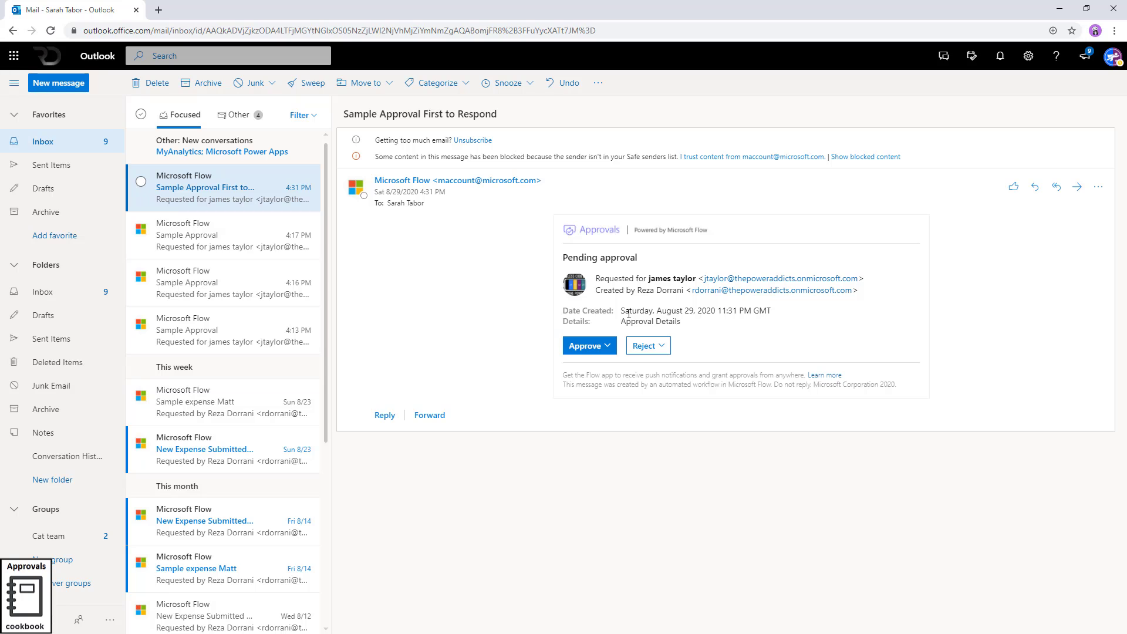
Approve the request in the email with reason 'Ok', submit it, and minimize Outlook
drag(622, 310, 761, 308)
click(795, 332)
click(601, 347)
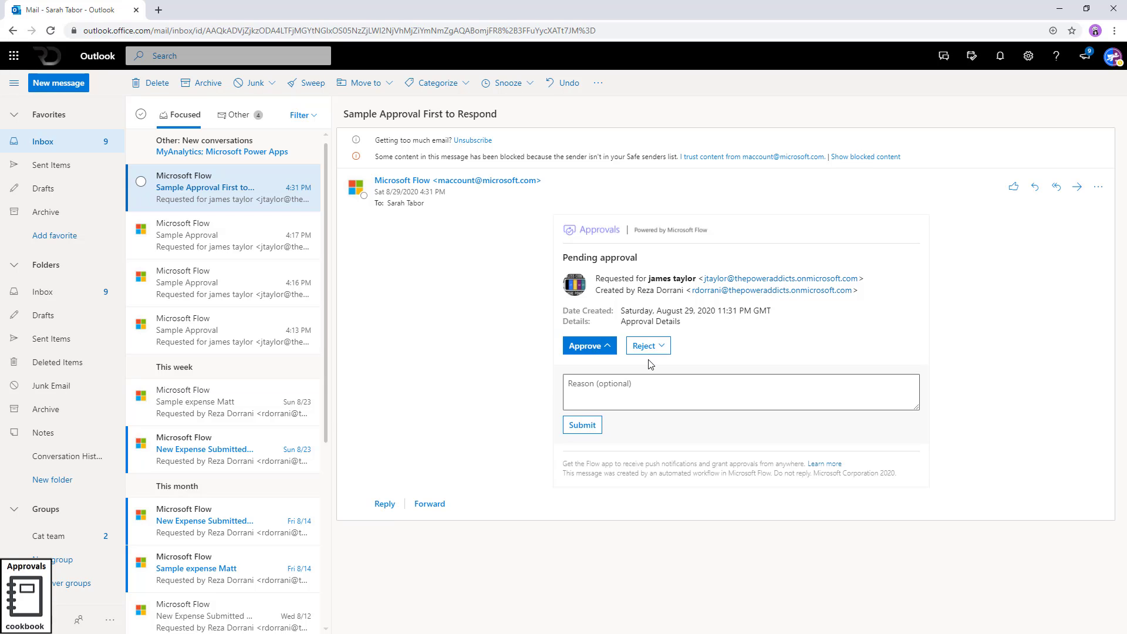
click(639, 386)
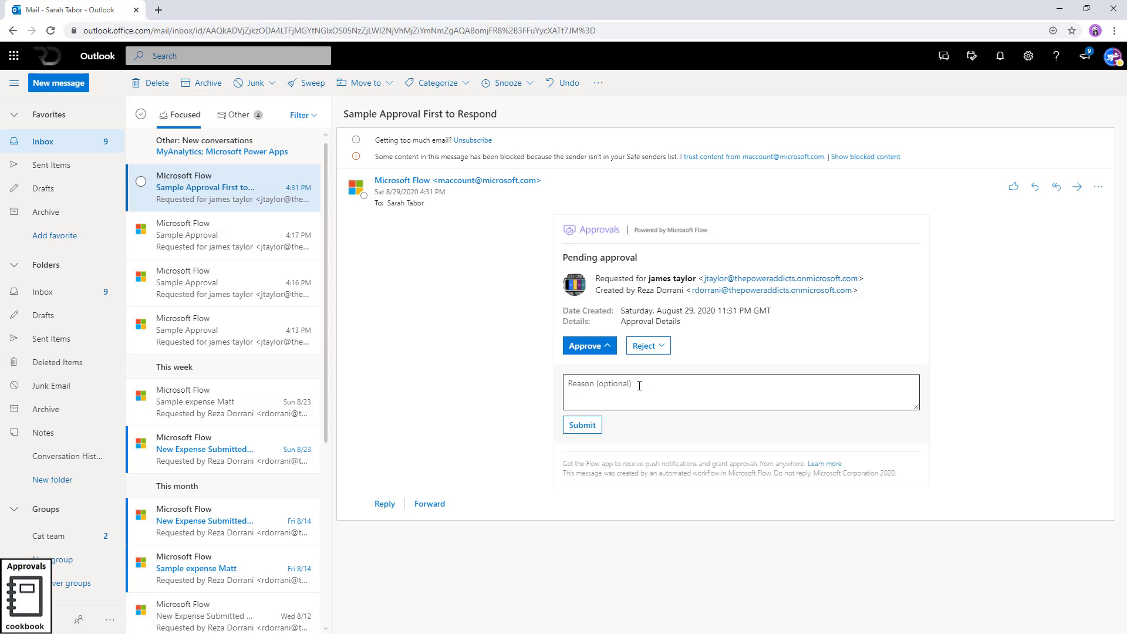
click(639, 386)
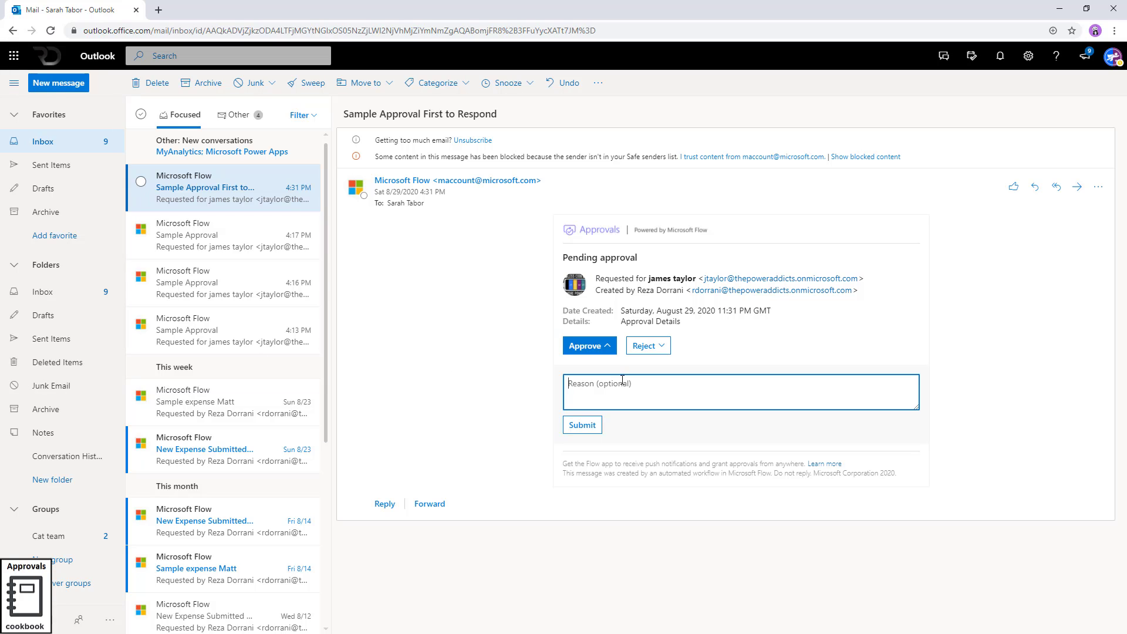
text(Ok)
click(577, 427)
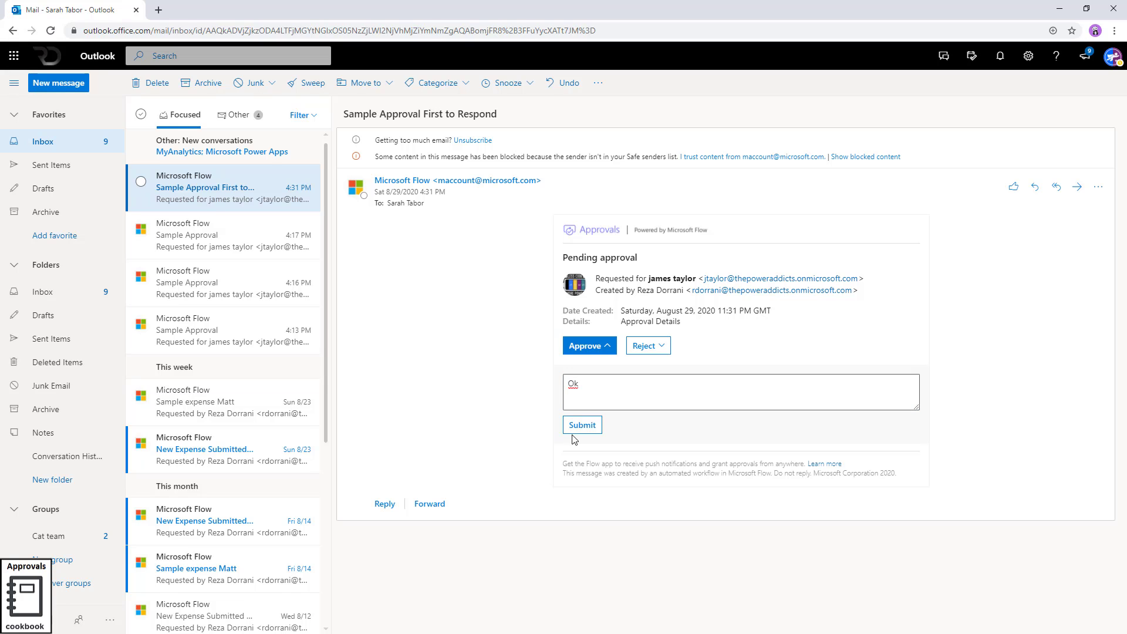
click(574, 432)
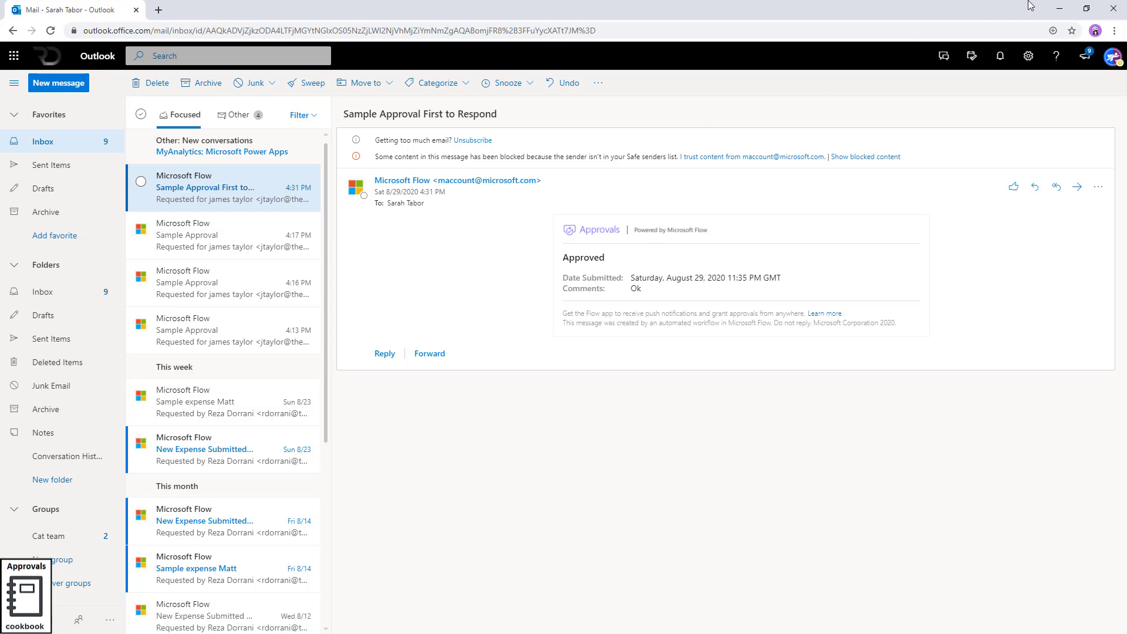
click(1060, 8)
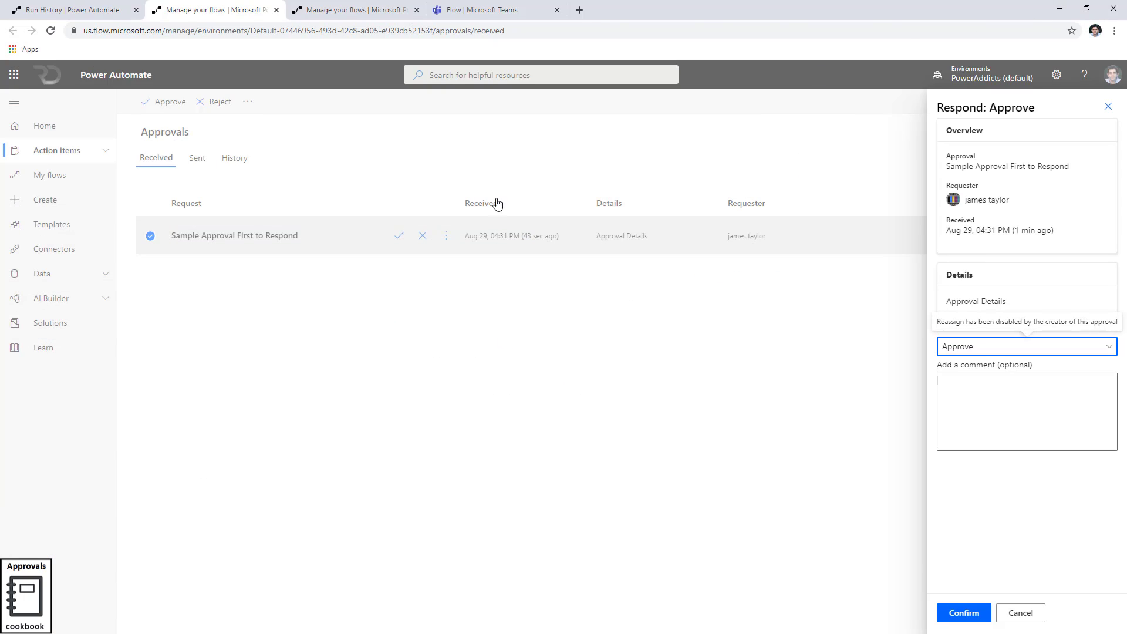
Confirm the Approval Basics run succeeded and view the received approvals page
key(ctrl+shift+Tab)
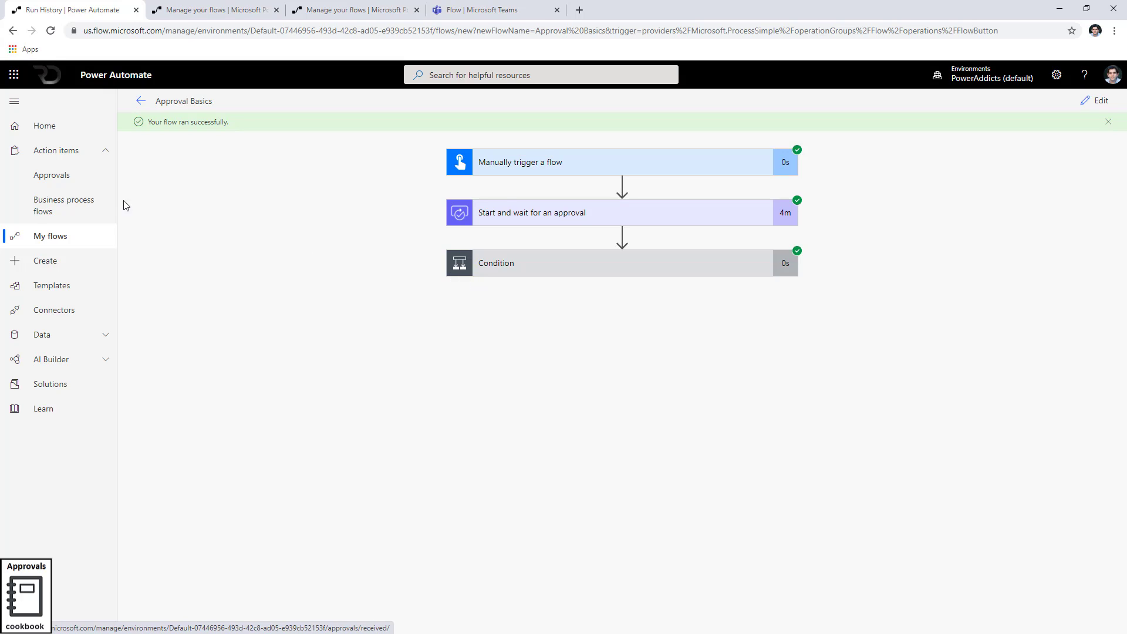
ctrl+click(64, 174)
click(353, 10)
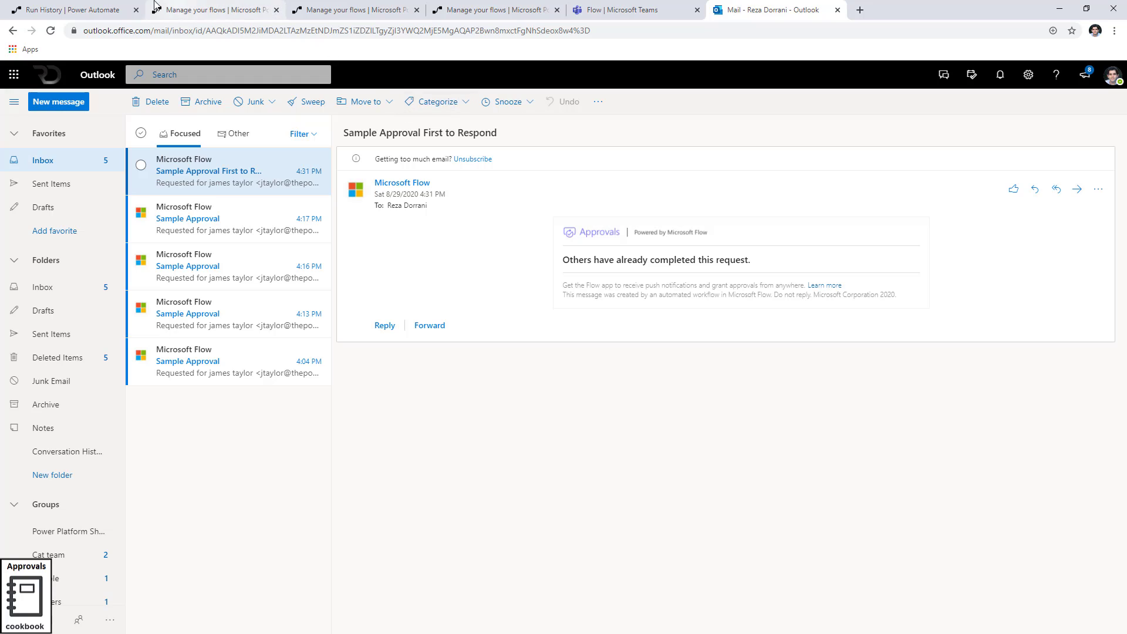
Inspect the run's approval outputs, Condition branches and Compose output showing Approved
click(67, 10)
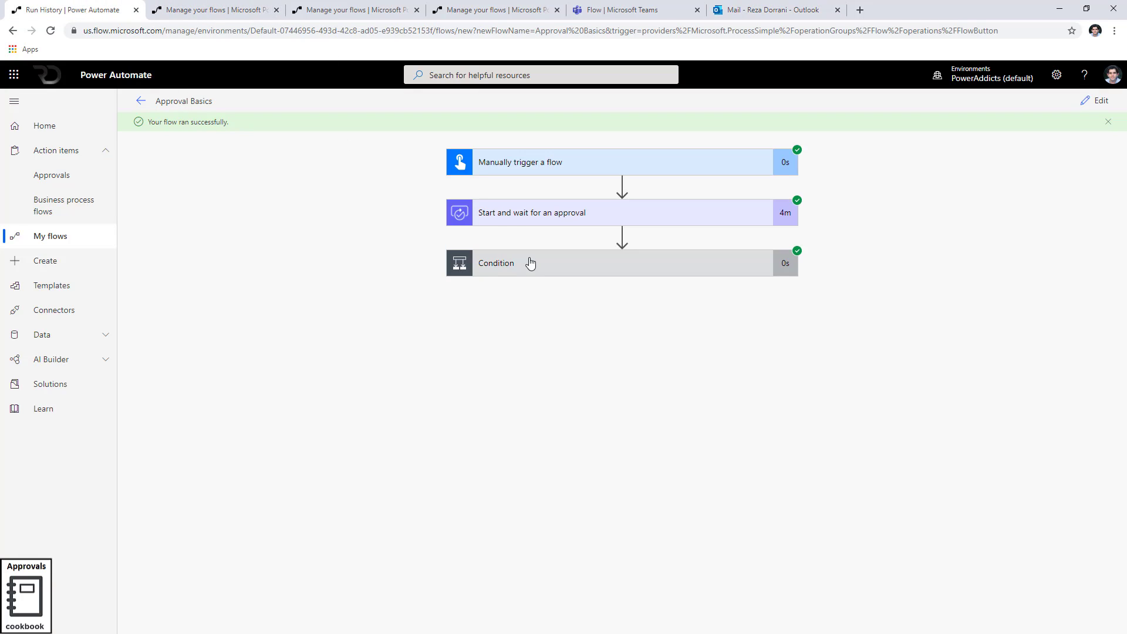
click(513, 221)
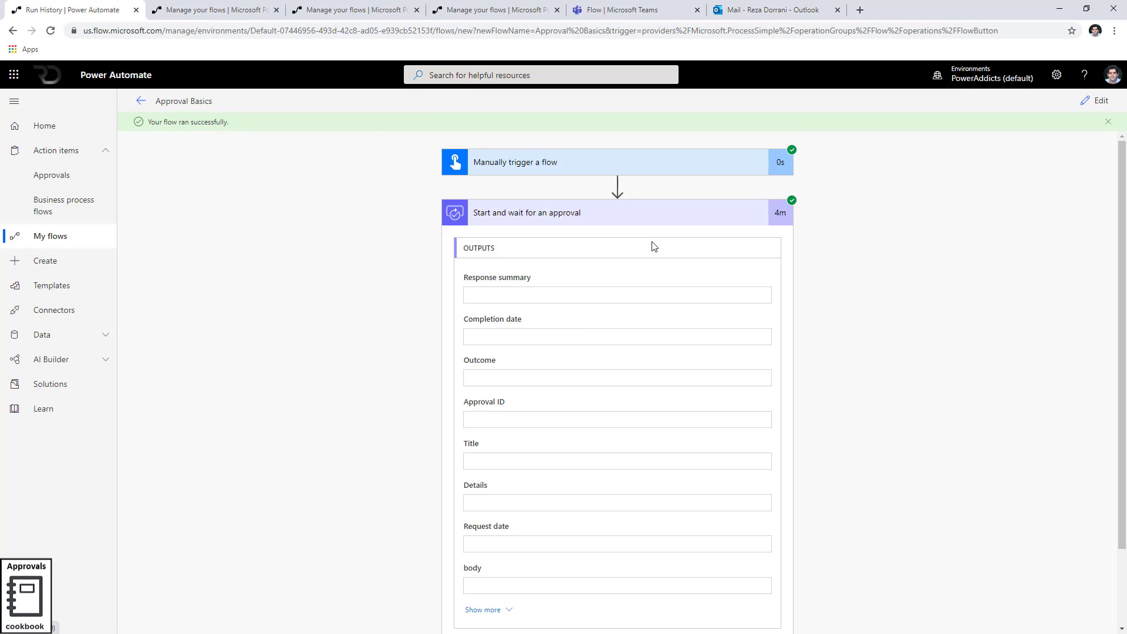
click(594, 220)
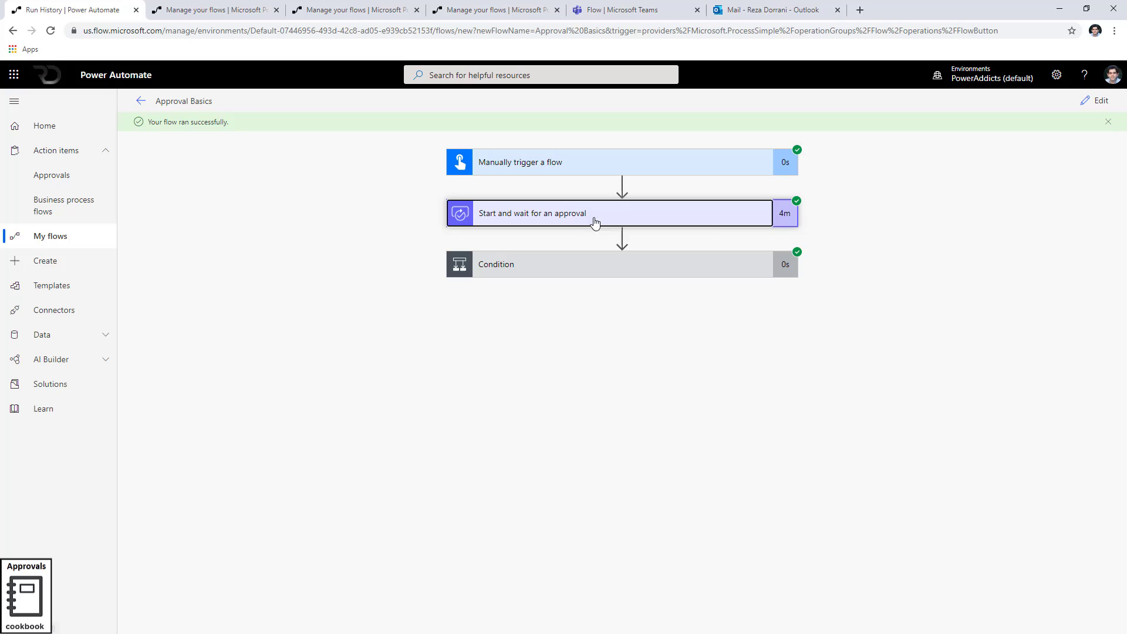
click(641, 269)
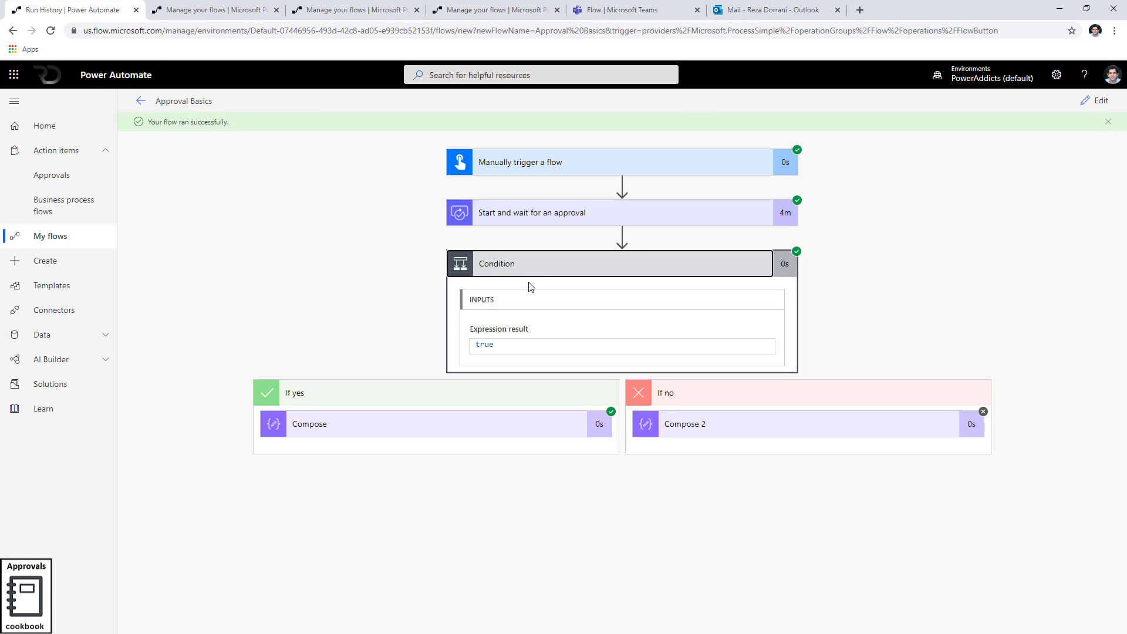
click(489, 423)
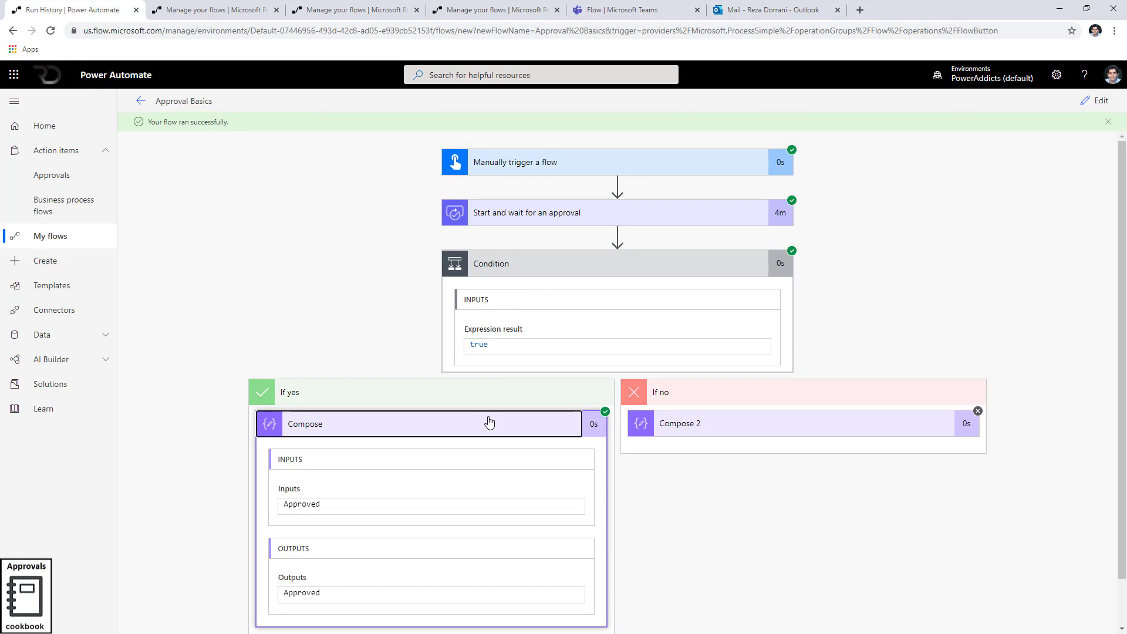
scroll(488, 420, down, 1)
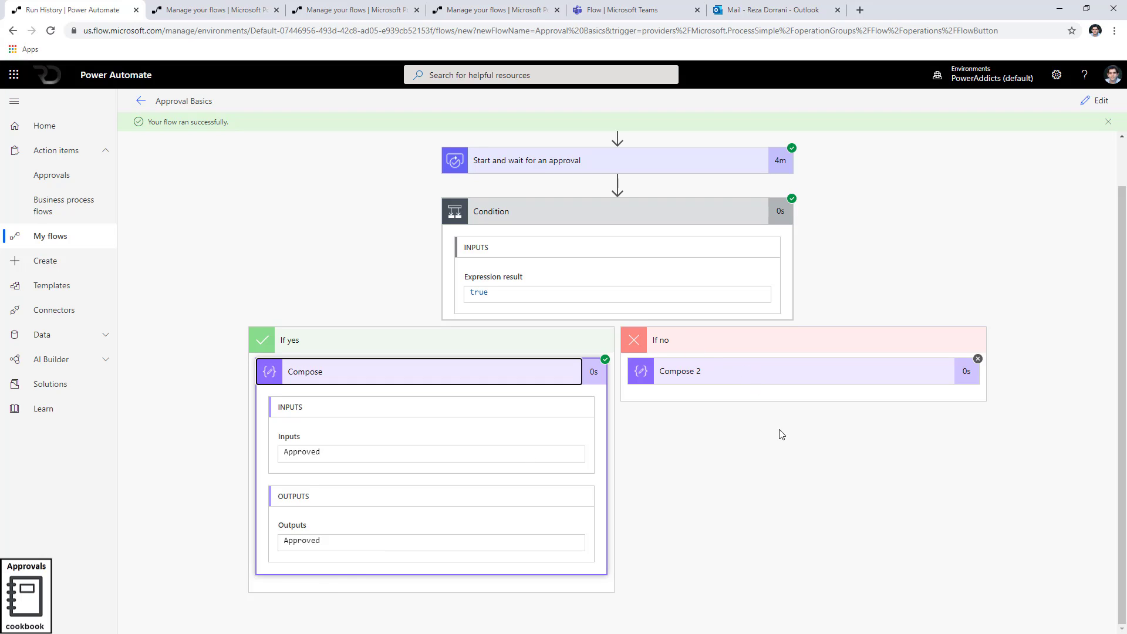
Copy the approval step's entire body JSON output to the clipboard
click(555, 171)
scroll(569, 354, down, 4)
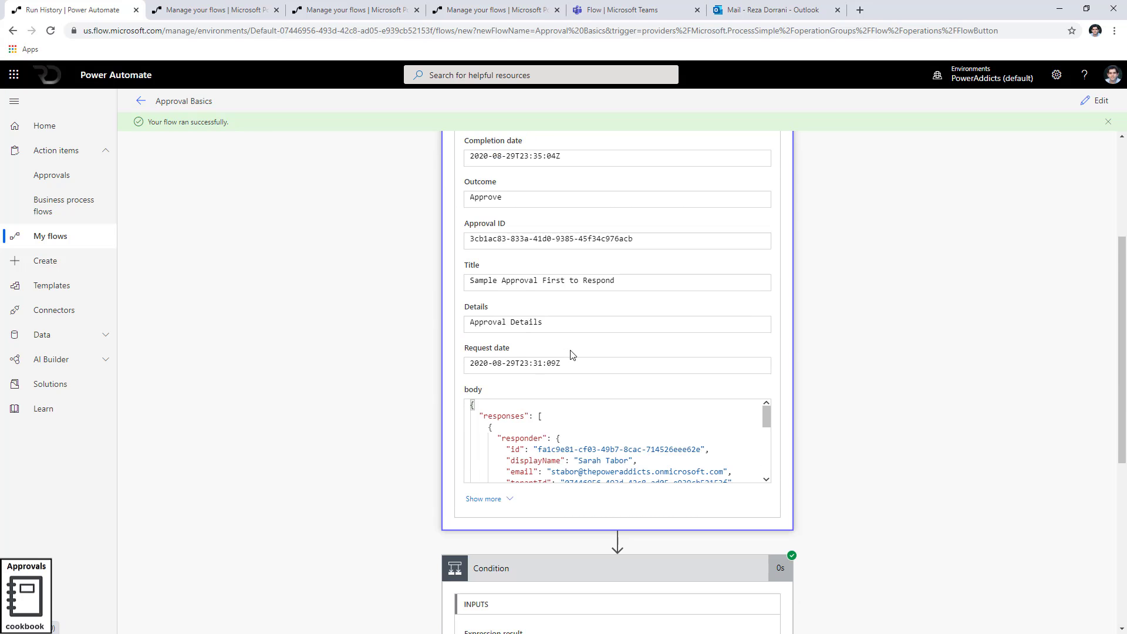
click(516, 347)
key(ctrl+a)
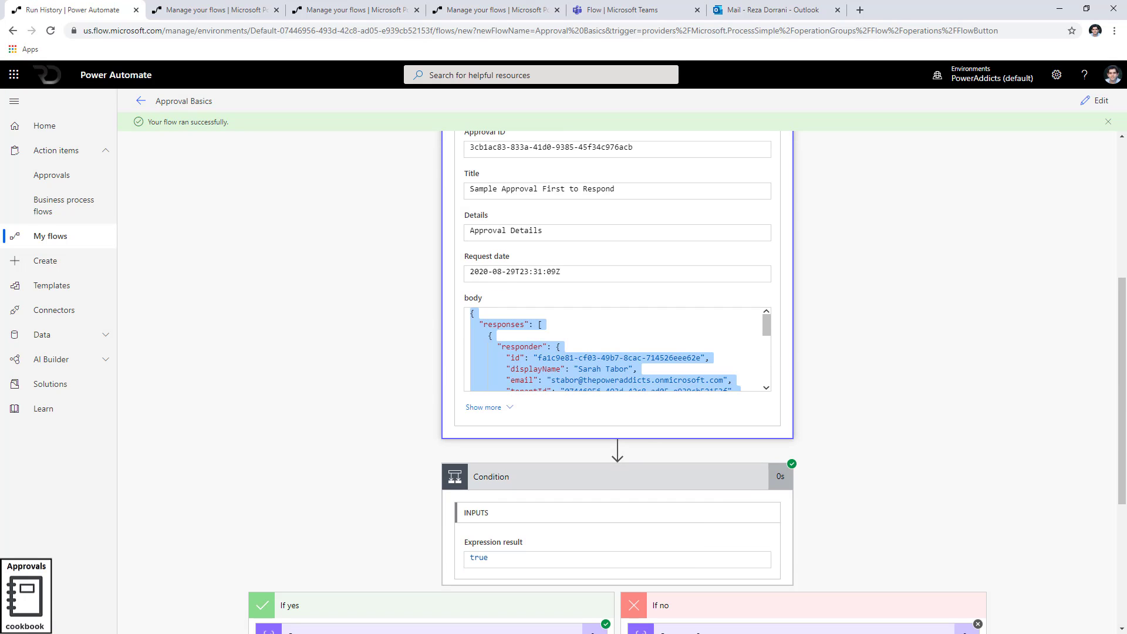
key(ctrl+c)
key(alt+Tab)
Replace a.json's contents with the copied approval JSON and inspect the responses array
key(ctrl+a)
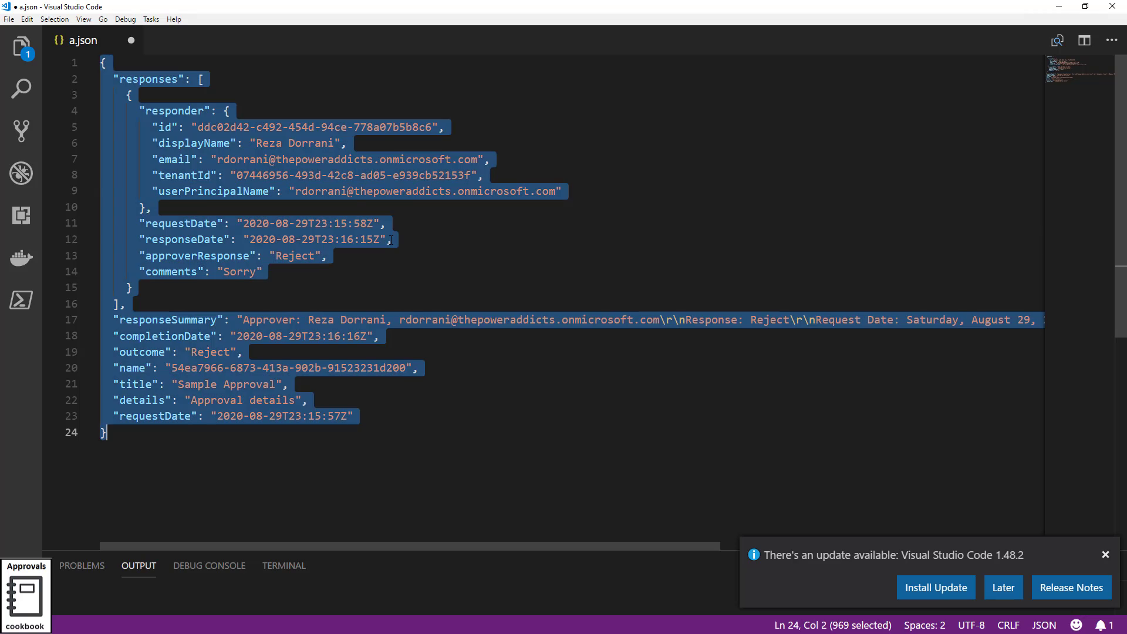
key(ctrl+v)
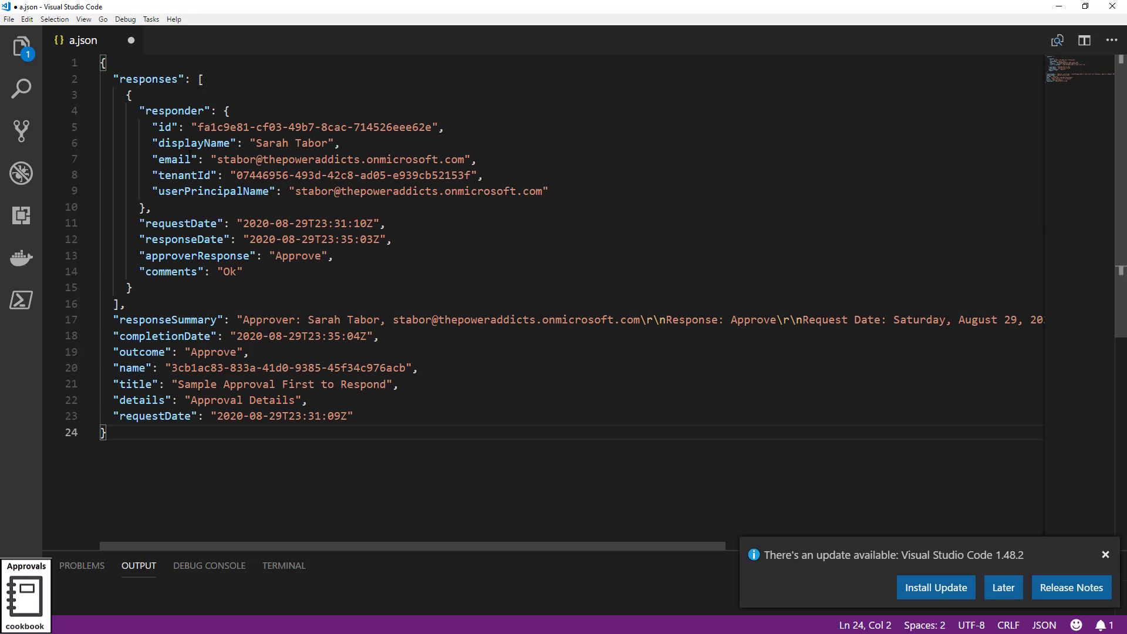
double_click(147, 79)
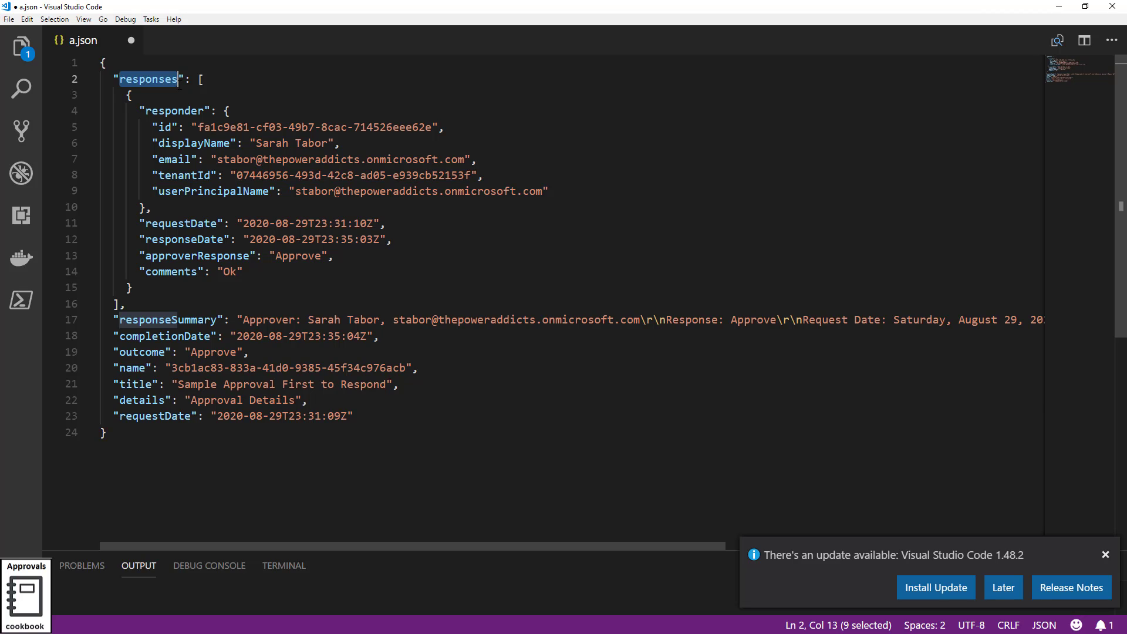
click(205, 79)
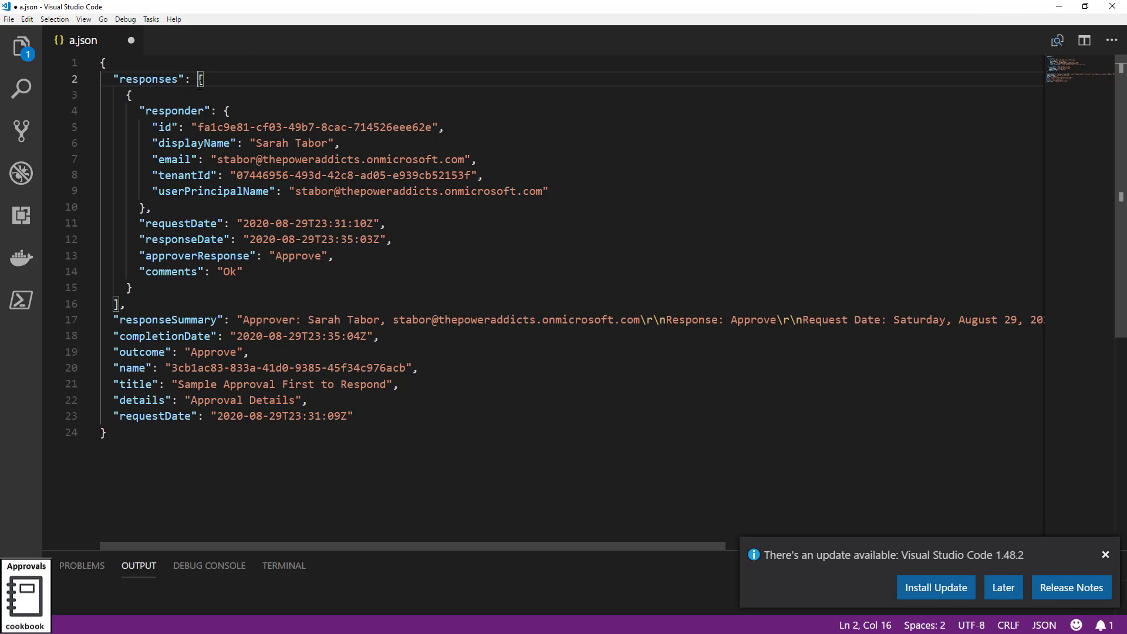
key(Down)
key(Left)
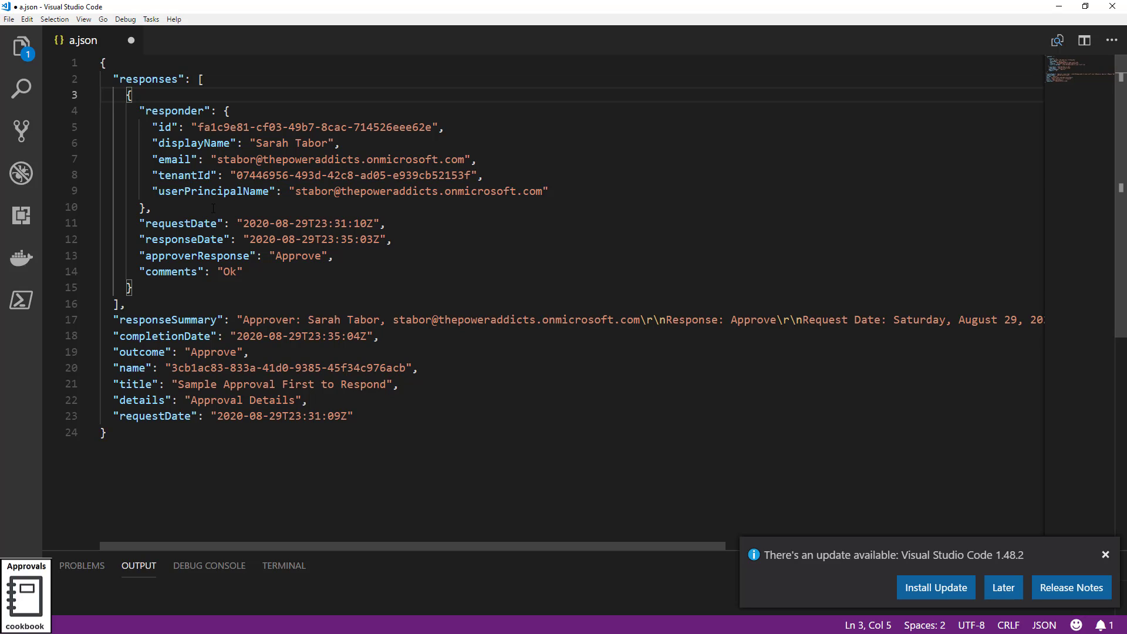
Review the responder details and outcome value Approve, then return to the flow editor
drag(316, 175, 315, 175)
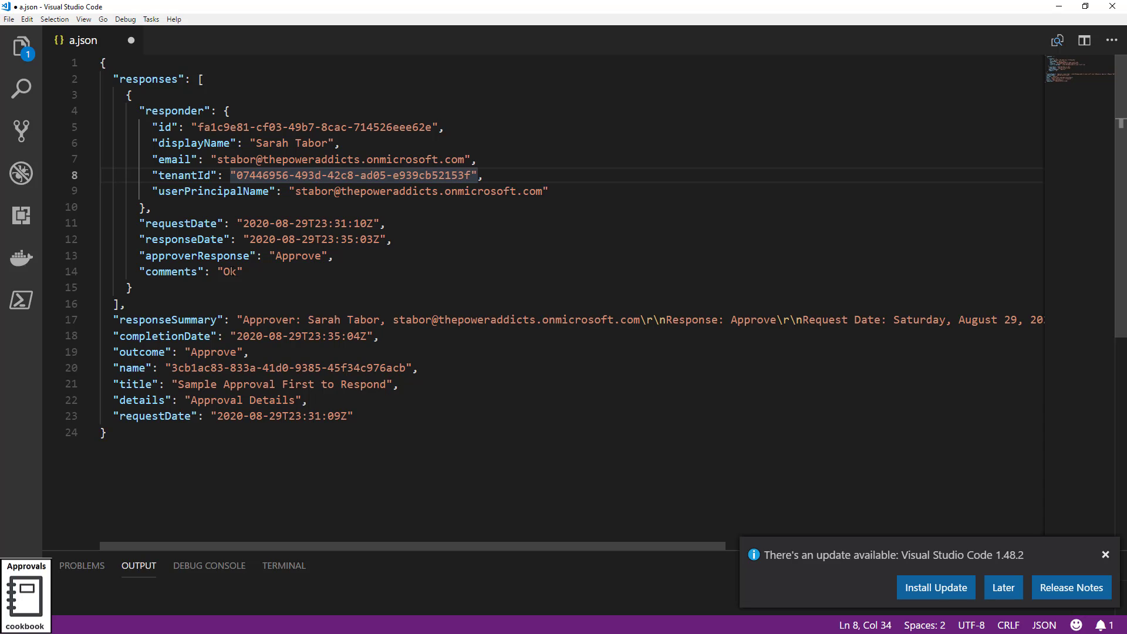
double_click(142, 353)
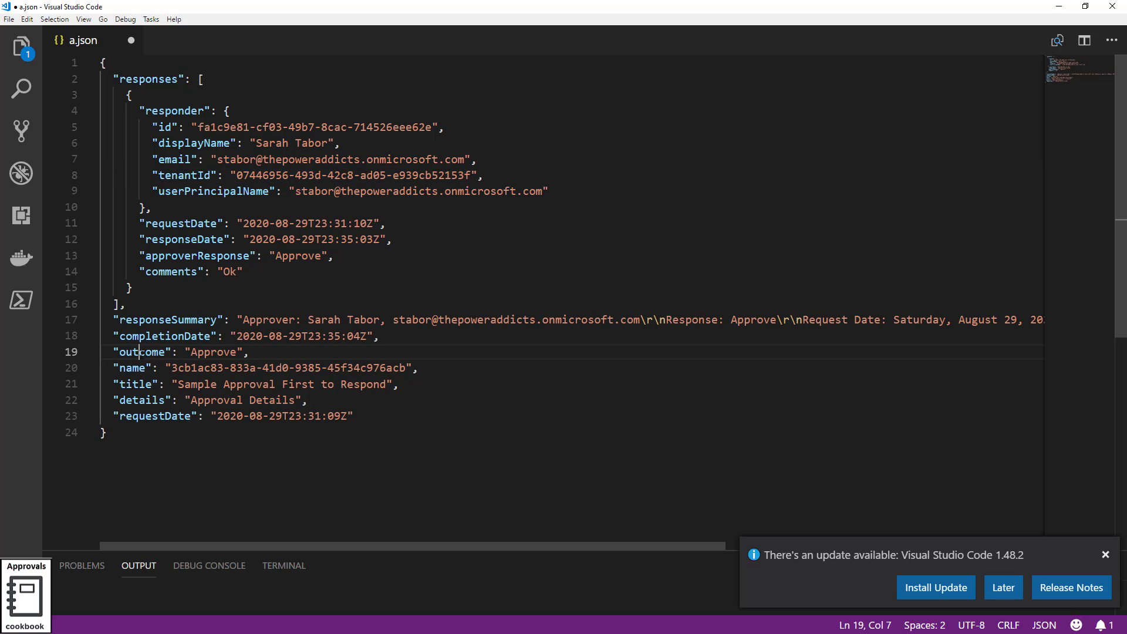
double_click(217, 352)
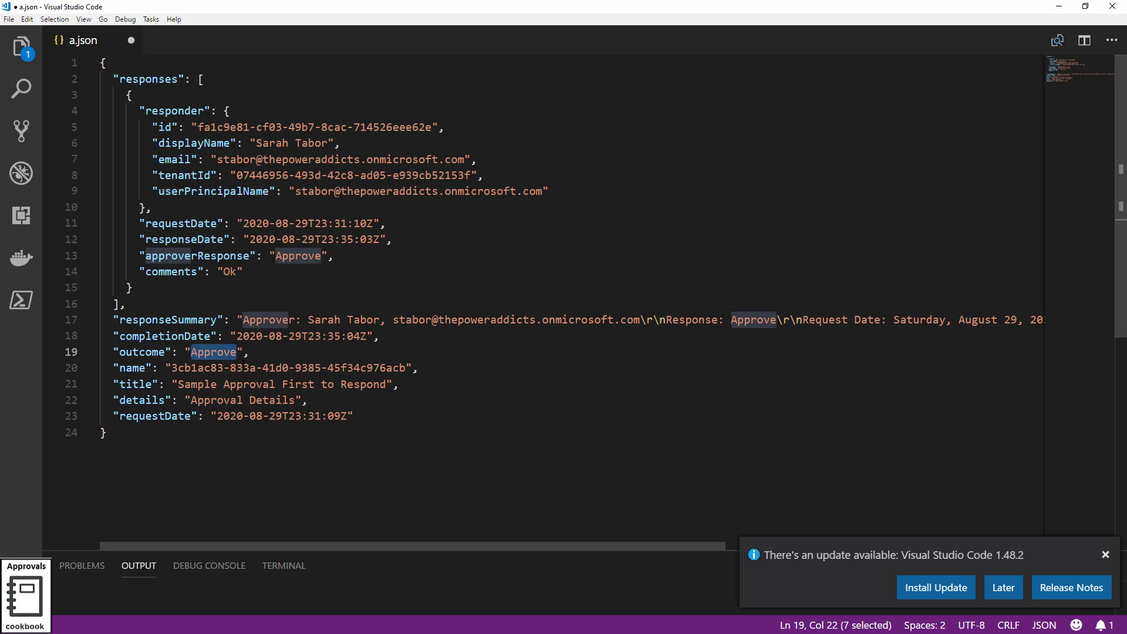
click(1059, 7)
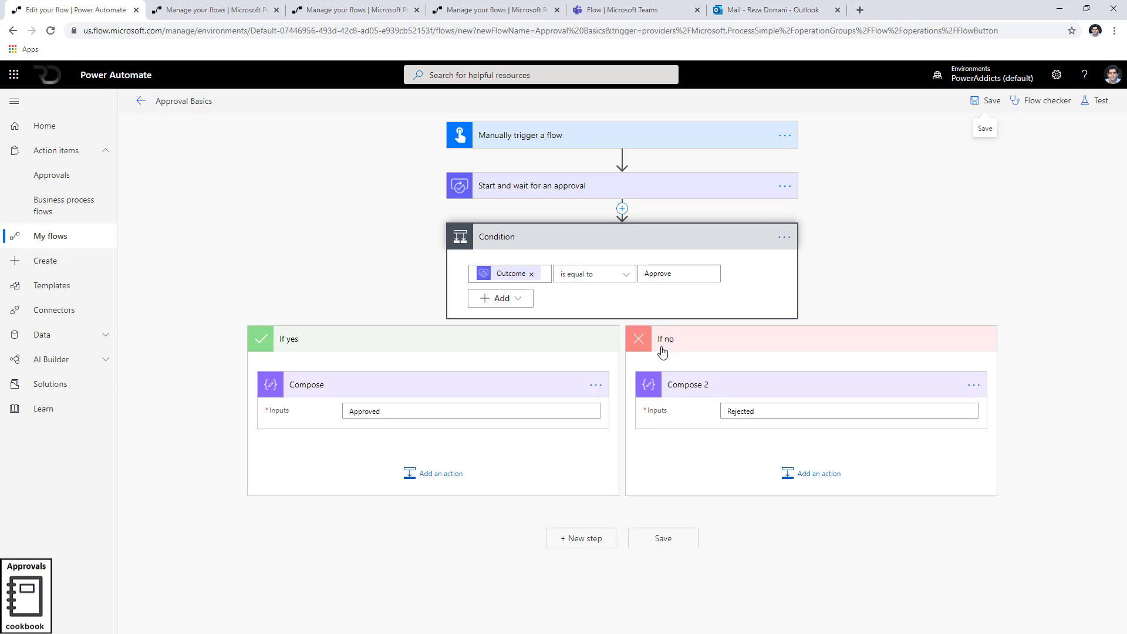
Change the approval type to Approve/Reject - Everyone must approve
click(678, 190)
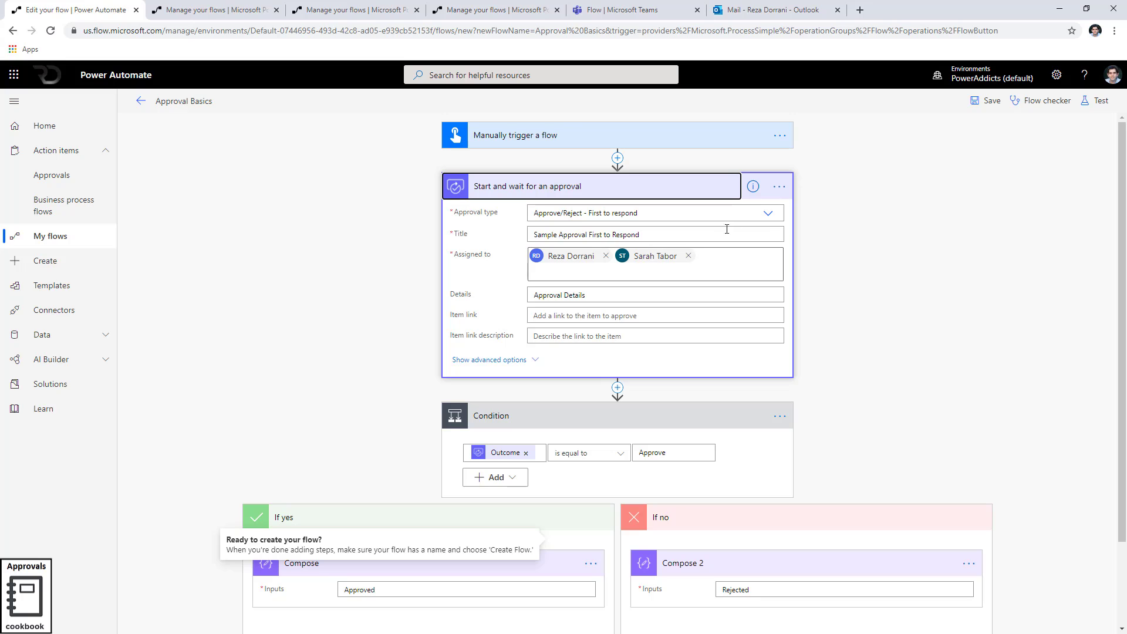
click(768, 214)
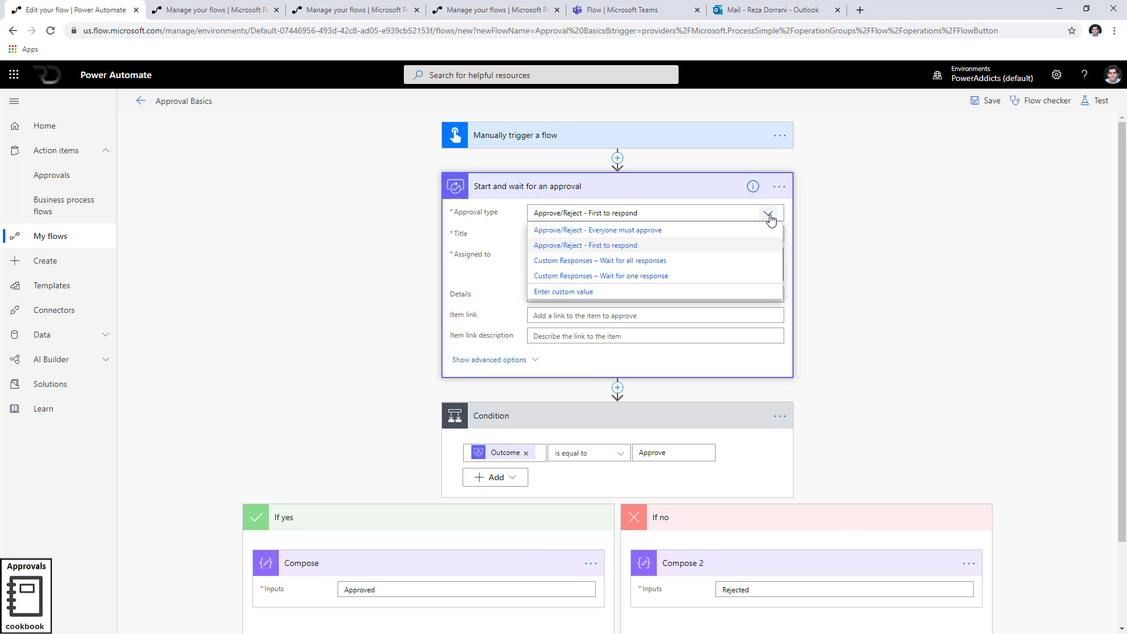
click(609, 231)
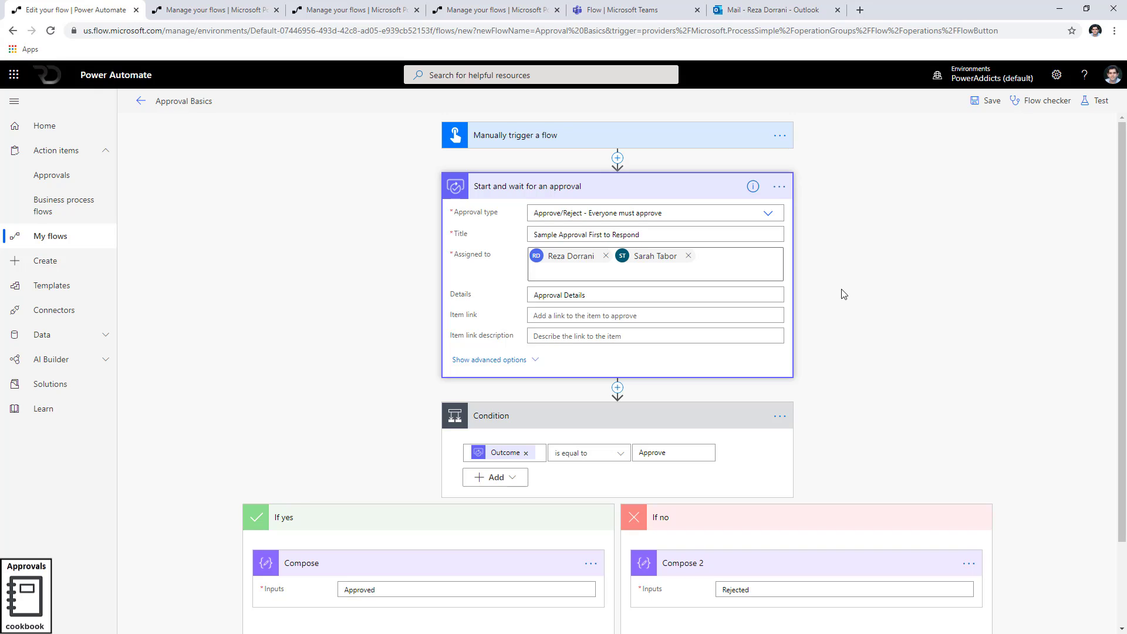
Reveal the approval step's advanced options and review them
click(538, 362)
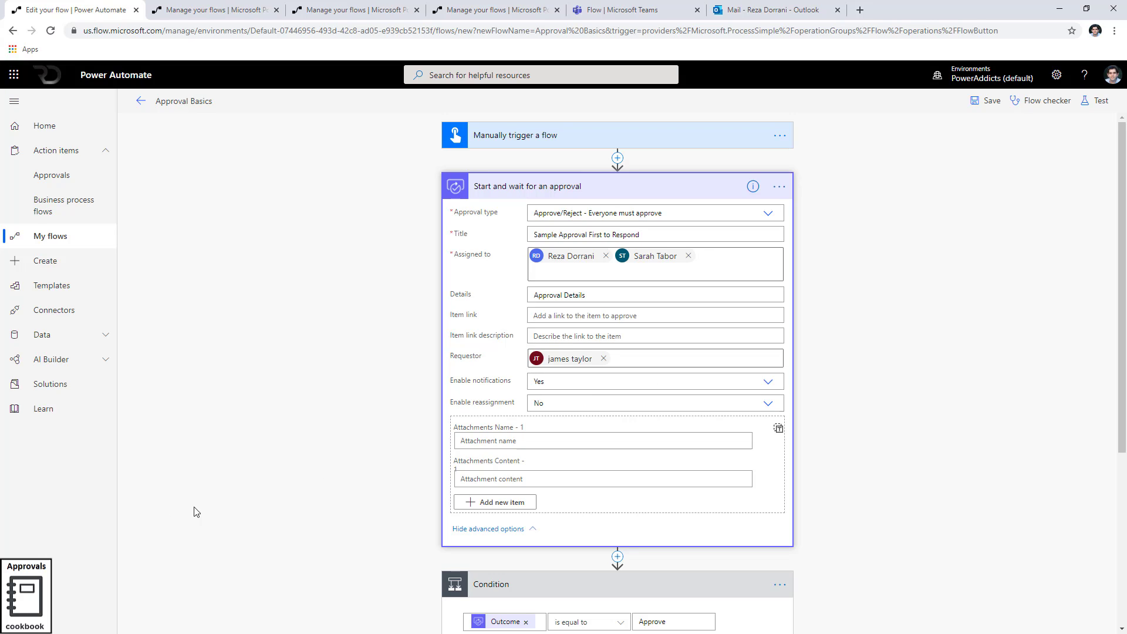
scroll(229, 491, down, 3)
scroll(294, 481, up, 3)
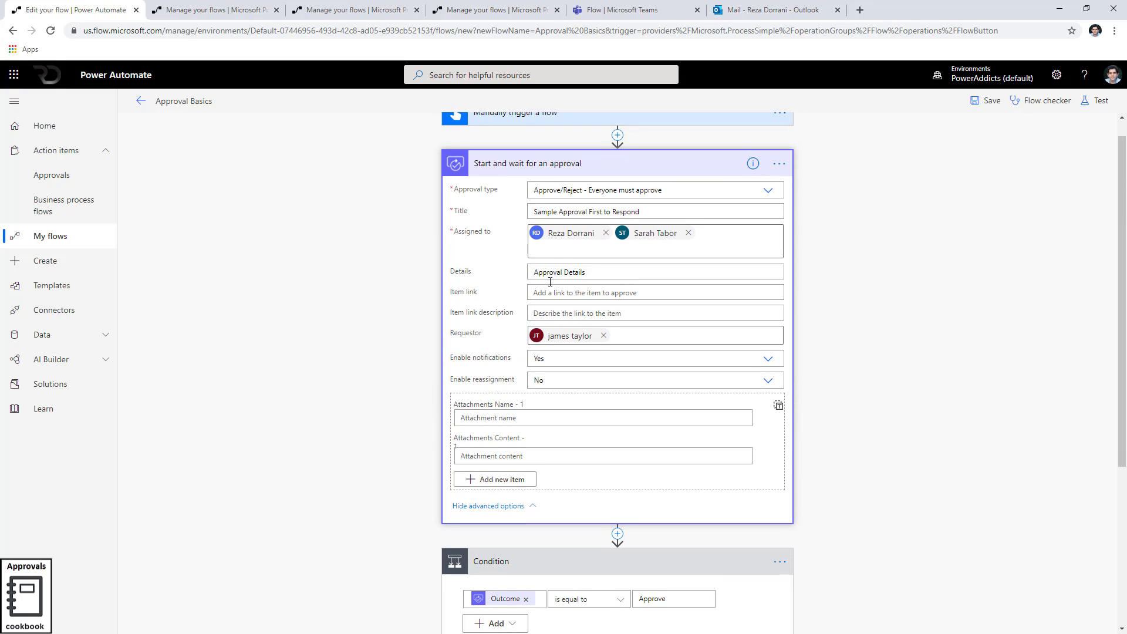
Replace 'First to Respond' in the approval title with 'Everyone must approve'
drag(590, 212, 649, 209)
text(Ever)
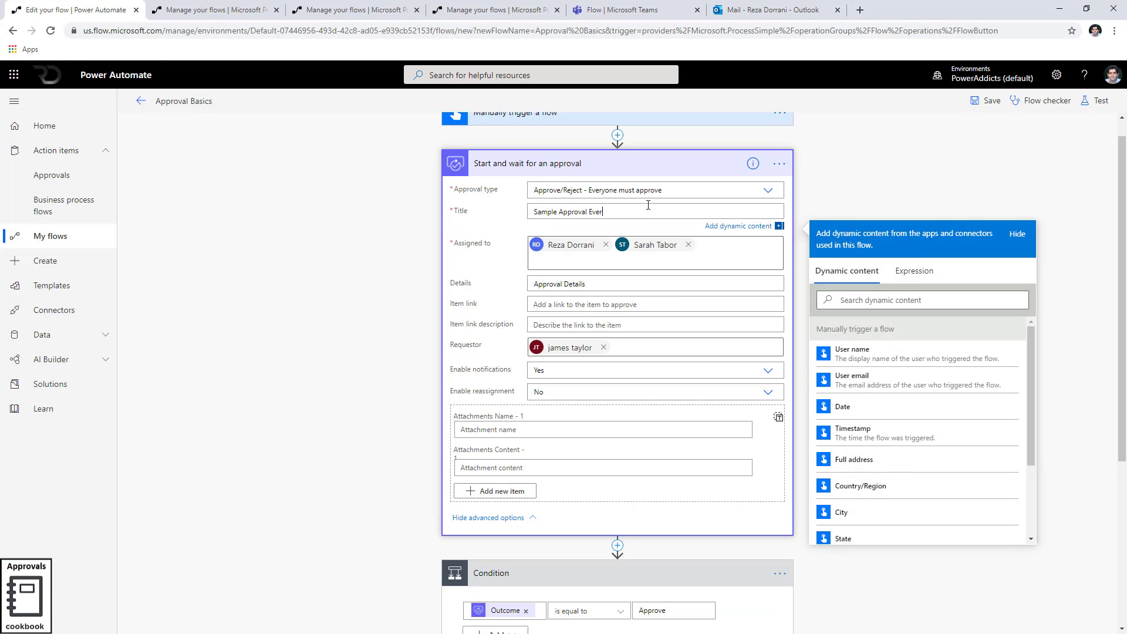
text(yone must approve)
click(846, 204)
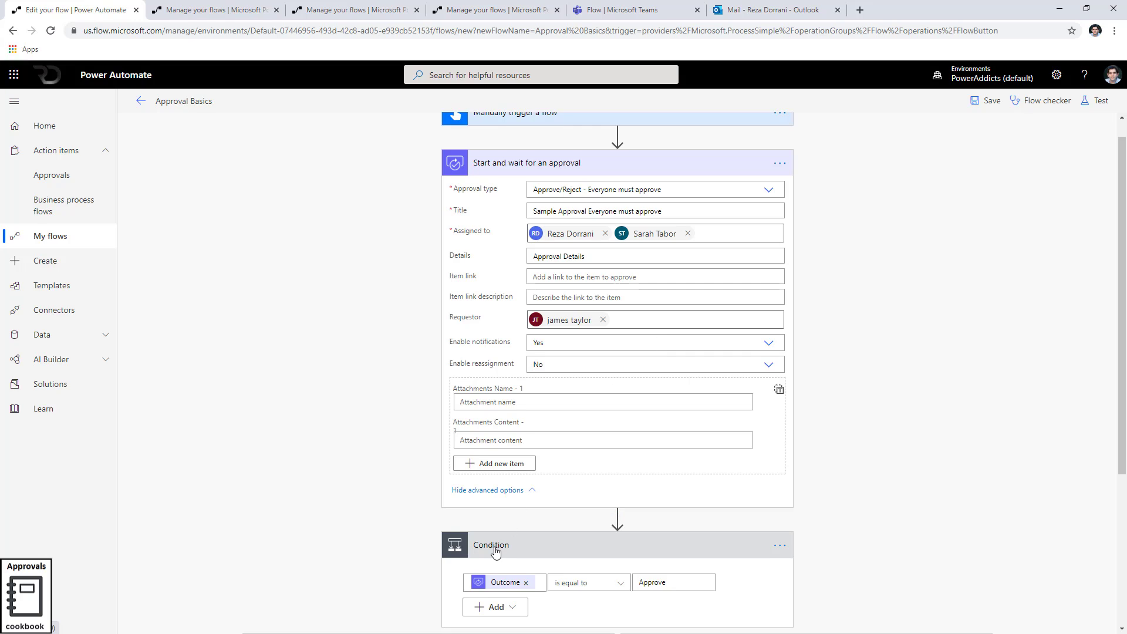
Change the condition to test that Outcome does not contain 'Reject'
scroll(498, 541, down, 1)
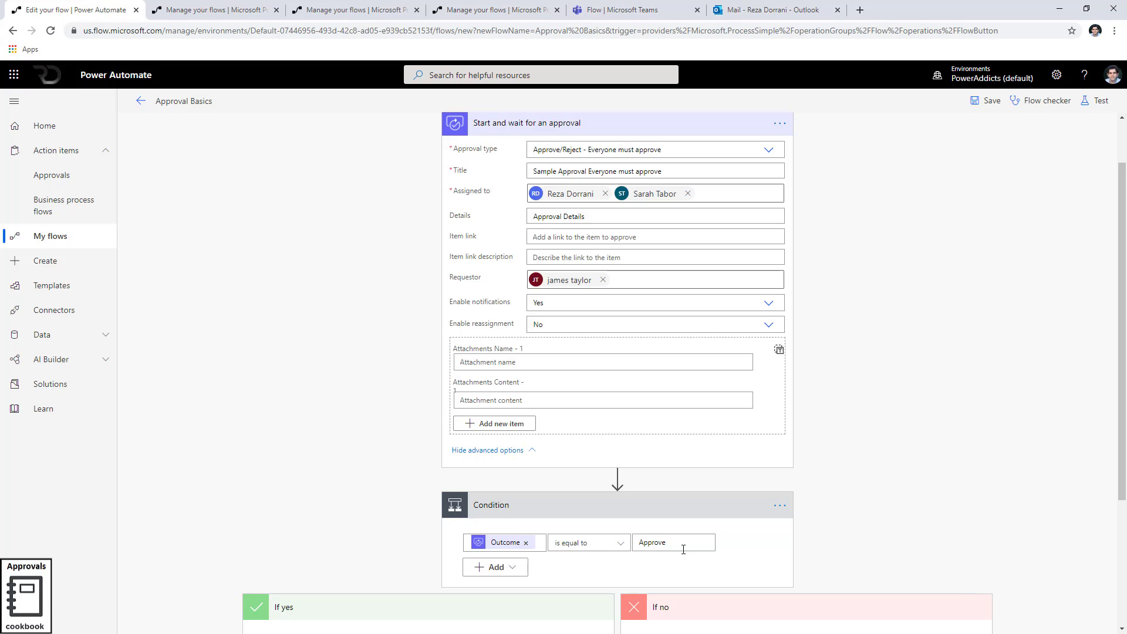
scroll(580, 485, down, 2)
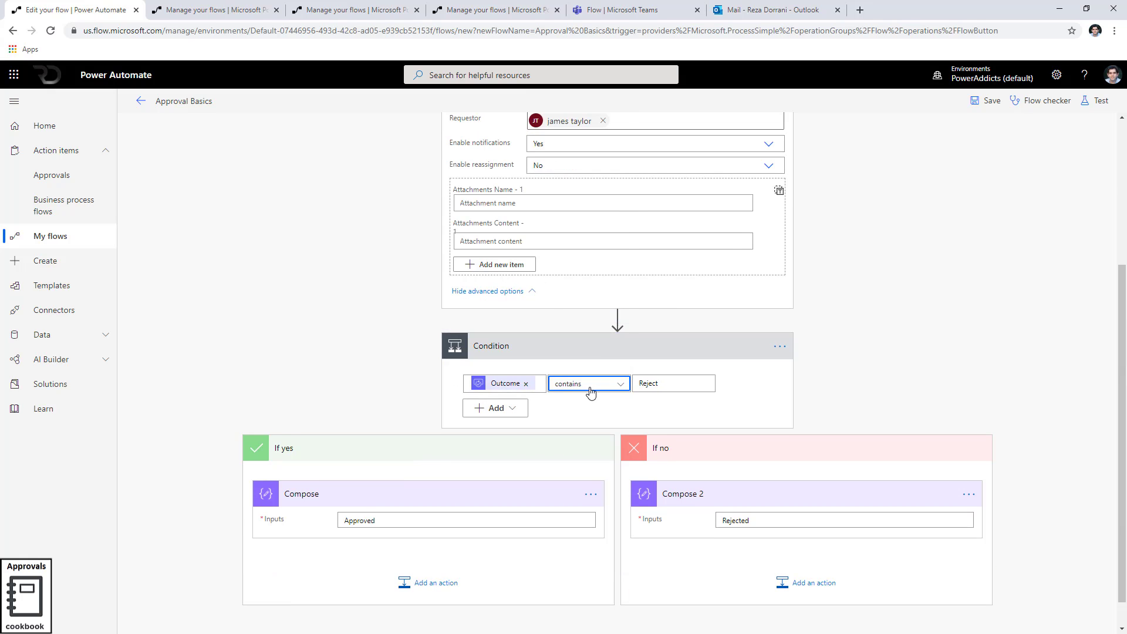
click(588, 384)
click(578, 153)
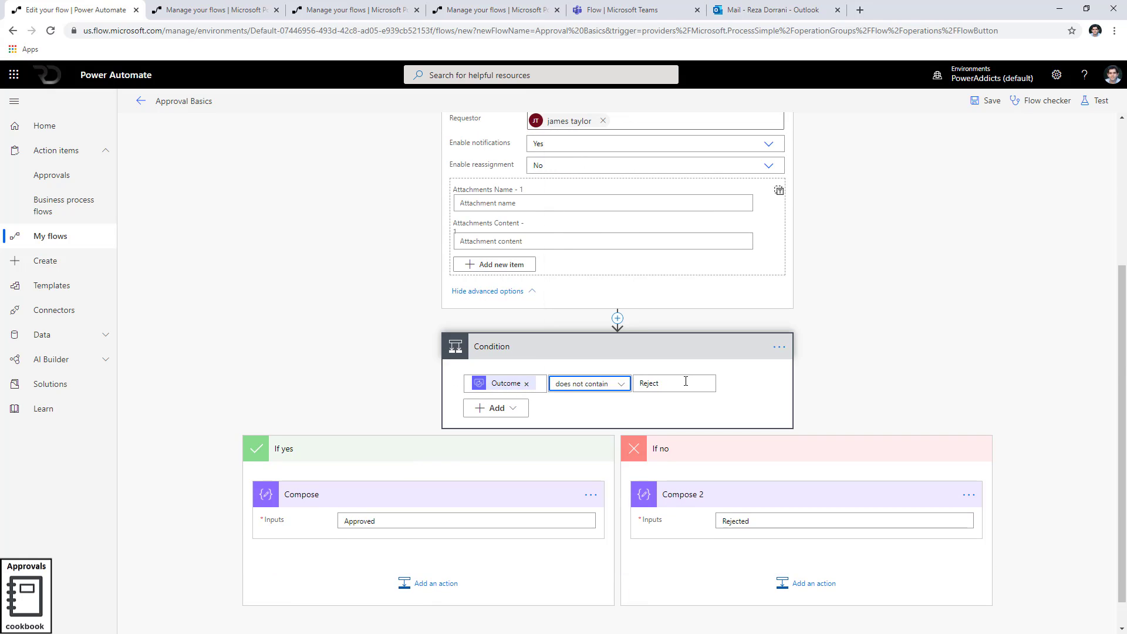
double_click(649, 383)
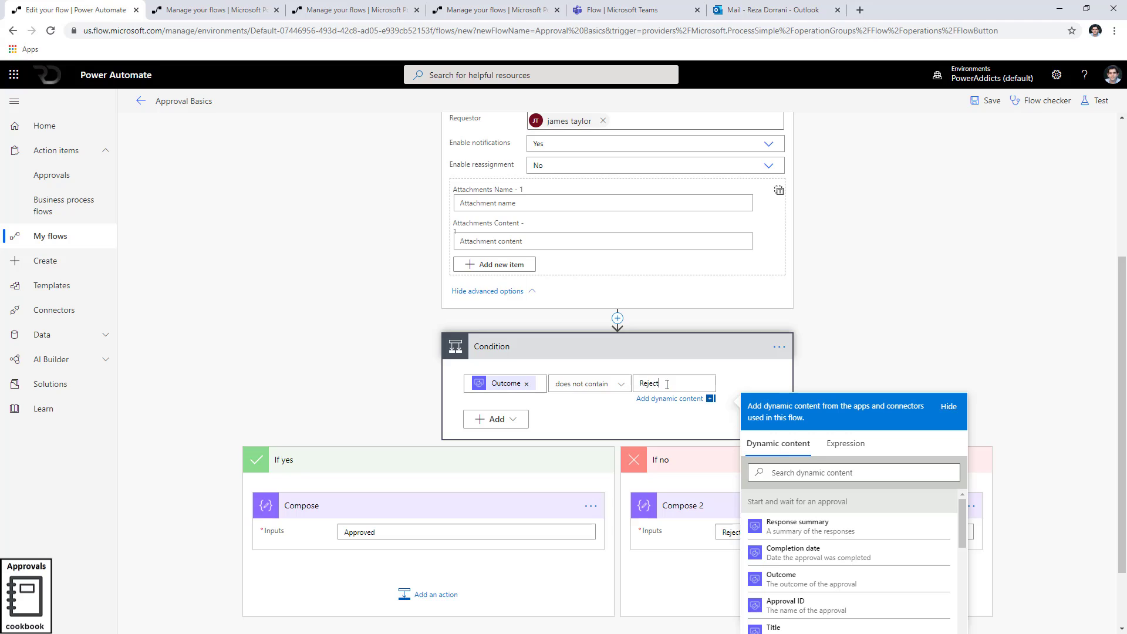
text(Reject)
click(866, 379)
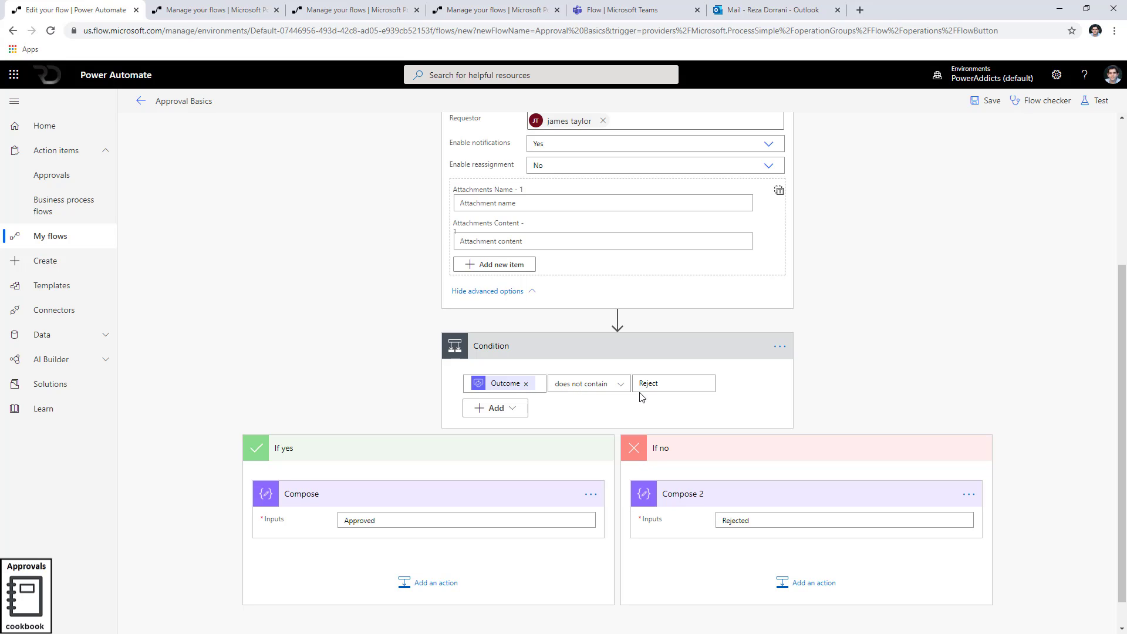
scroll(645, 414, up, 4)
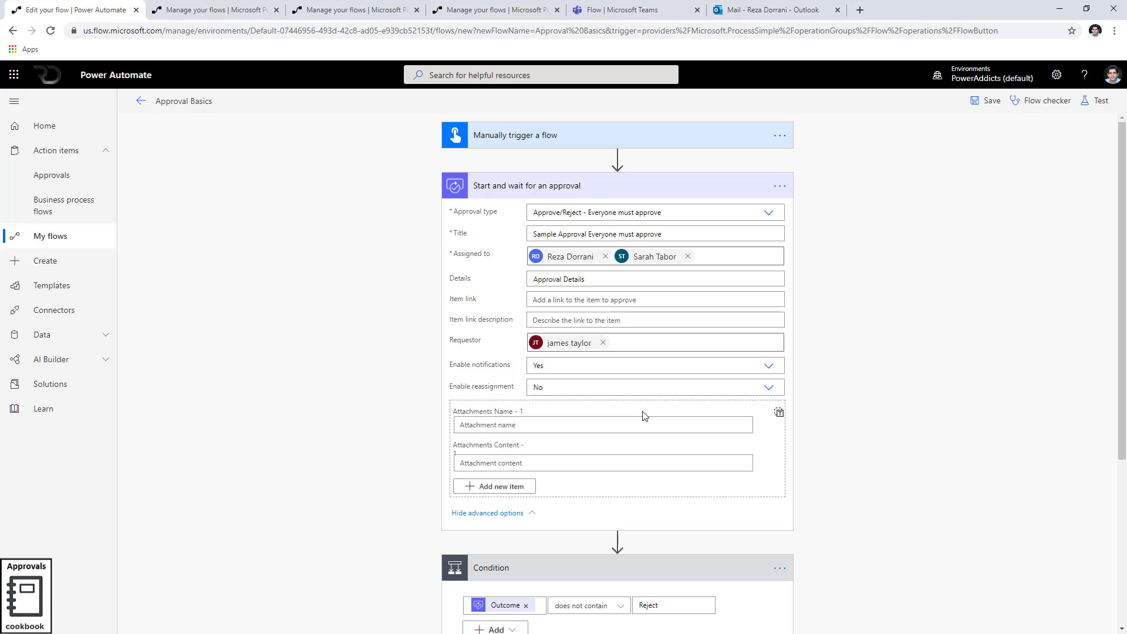
Save the Approval Basics flow and launch a manual test run
scroll(684, 428, down, 1)
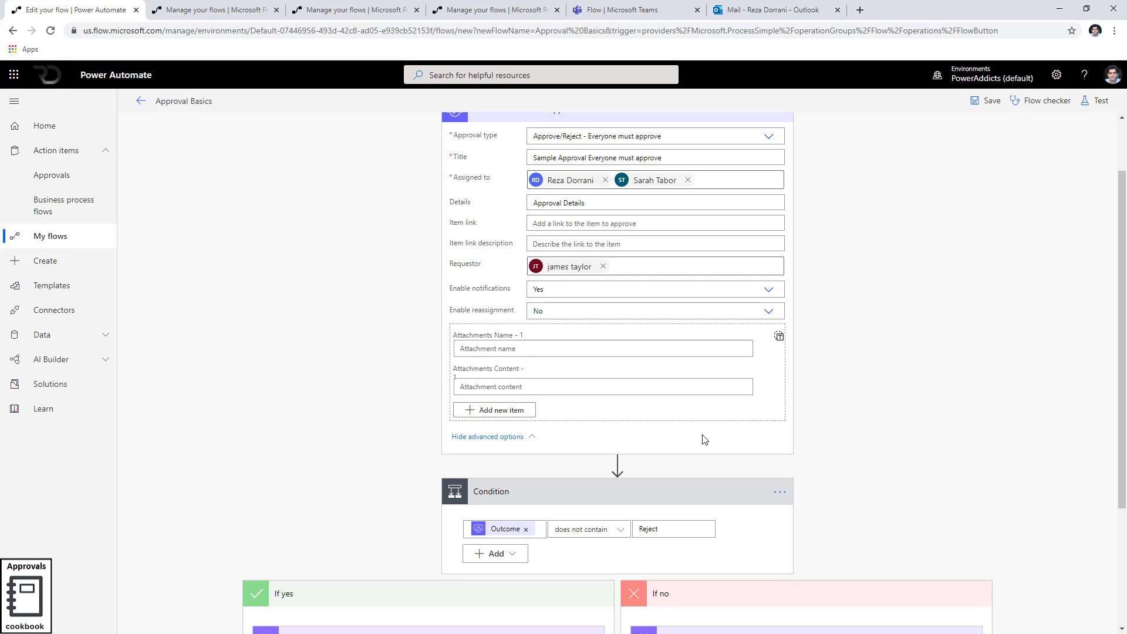
scroll(704, 439, up, 1)
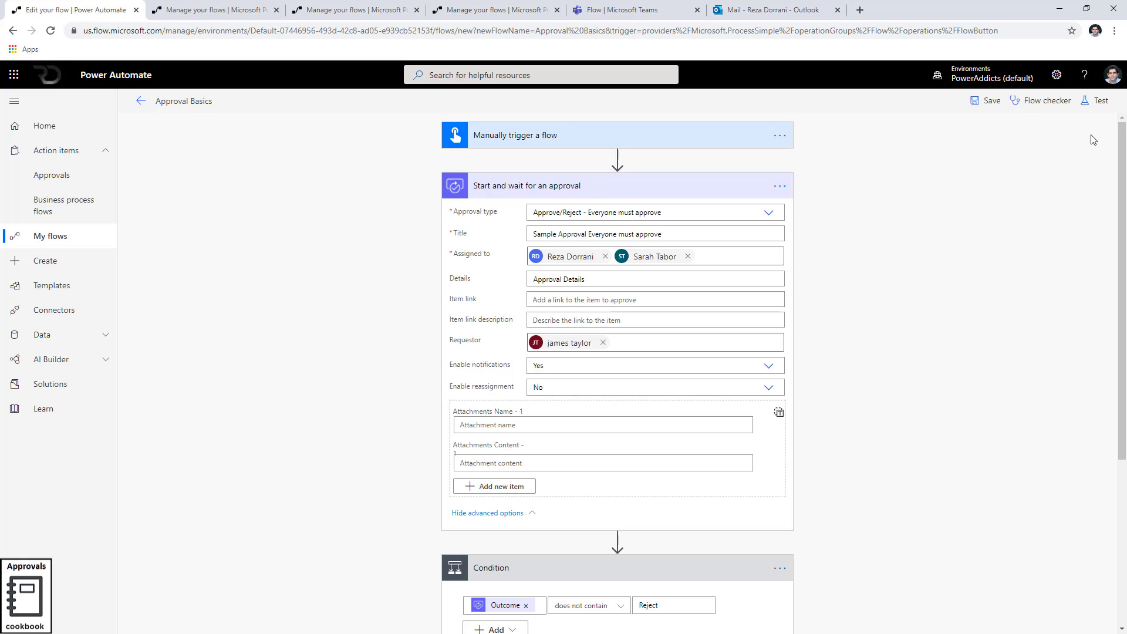
click(1095, 100)
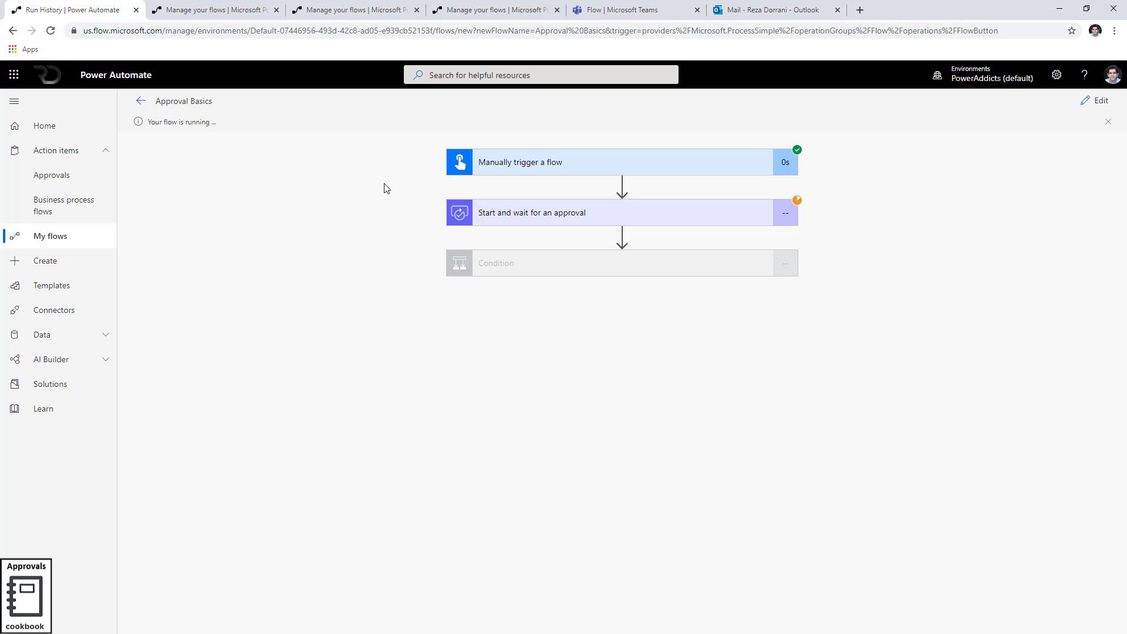
Approve the Sample Approval Everyone must approve request with a comment naming the approver, then return to the run
click(267, 12)
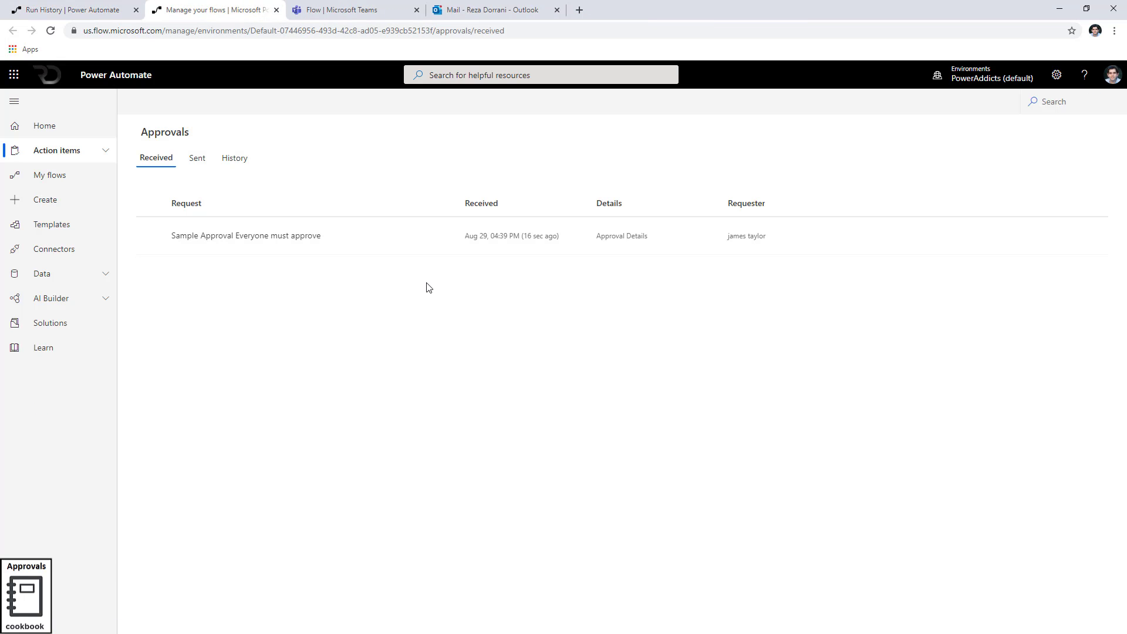
click(398, 236)
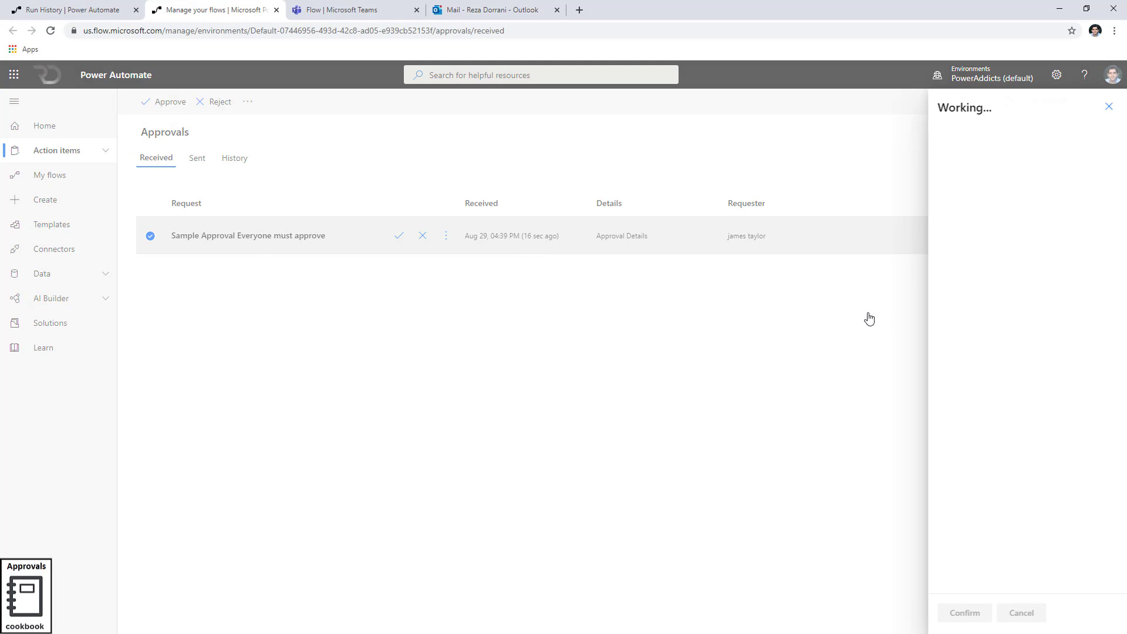
click(976, 391)
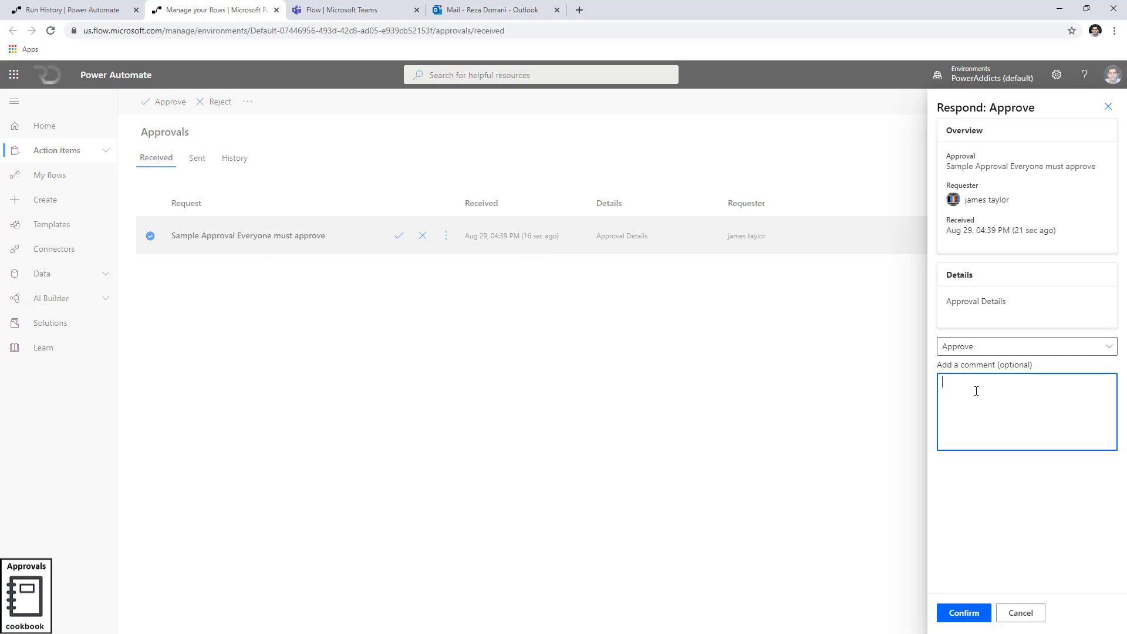
text(Reza approved)
click(973, 616)
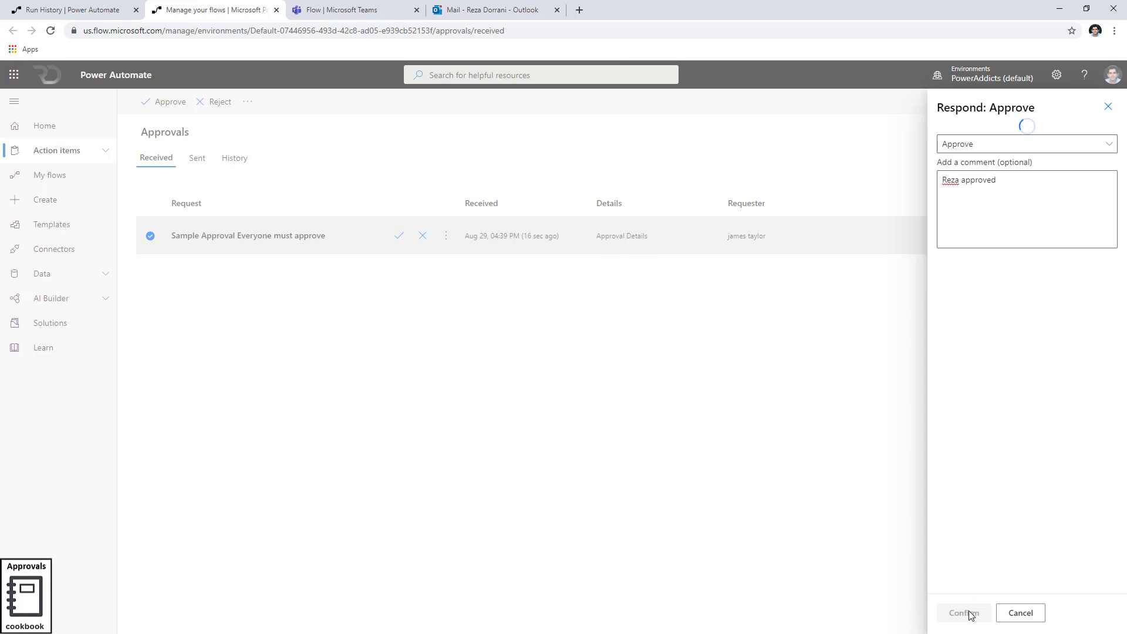
key(ctrl+shift+Tab)
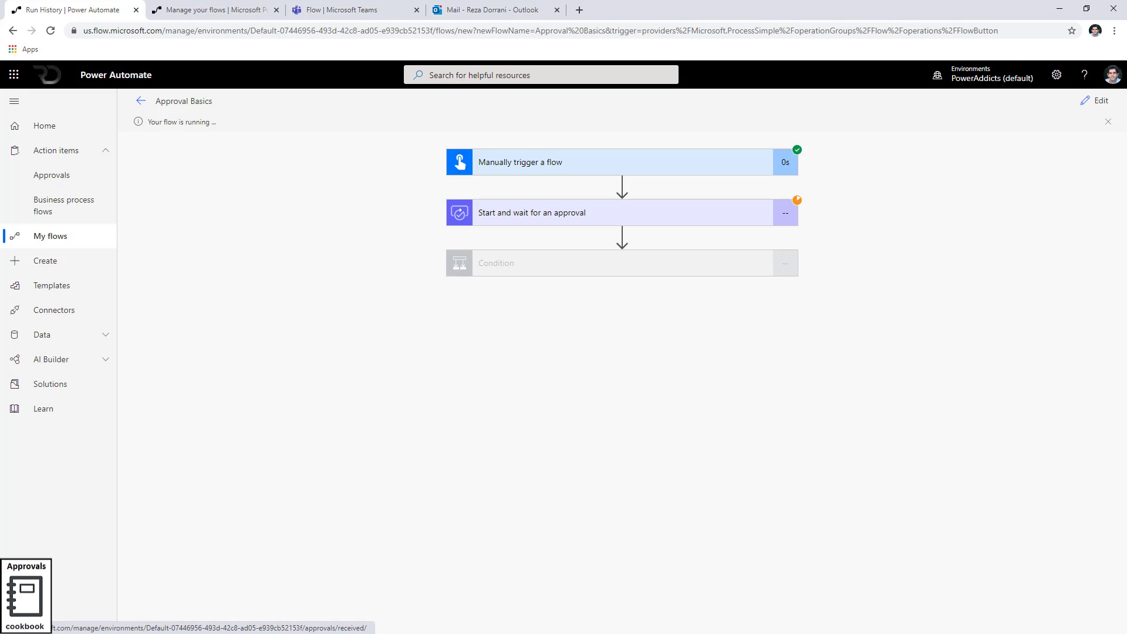
Approve the request from the second approver's Outlook email with a reason, then return to Power Automate
click(251, 194)
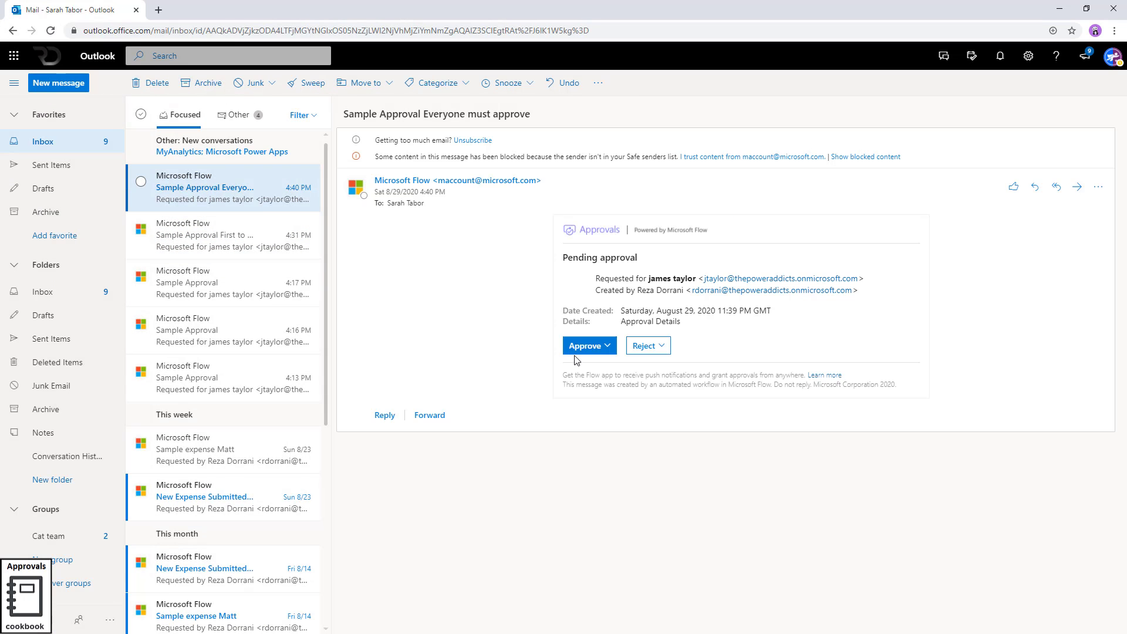
click(580, 348)
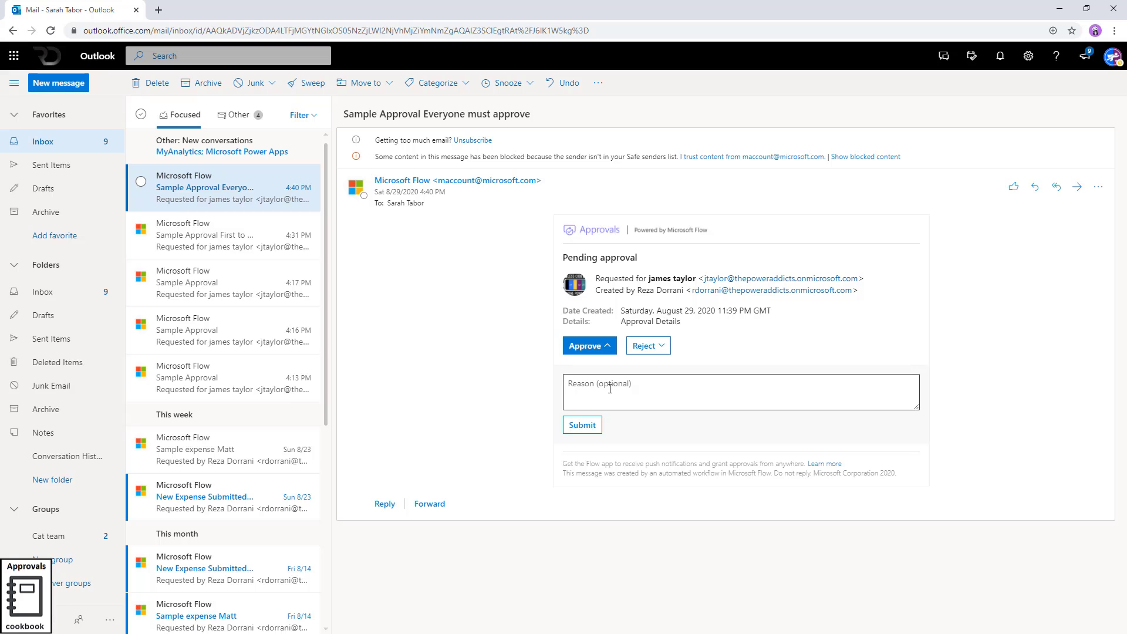
text(Sarah)
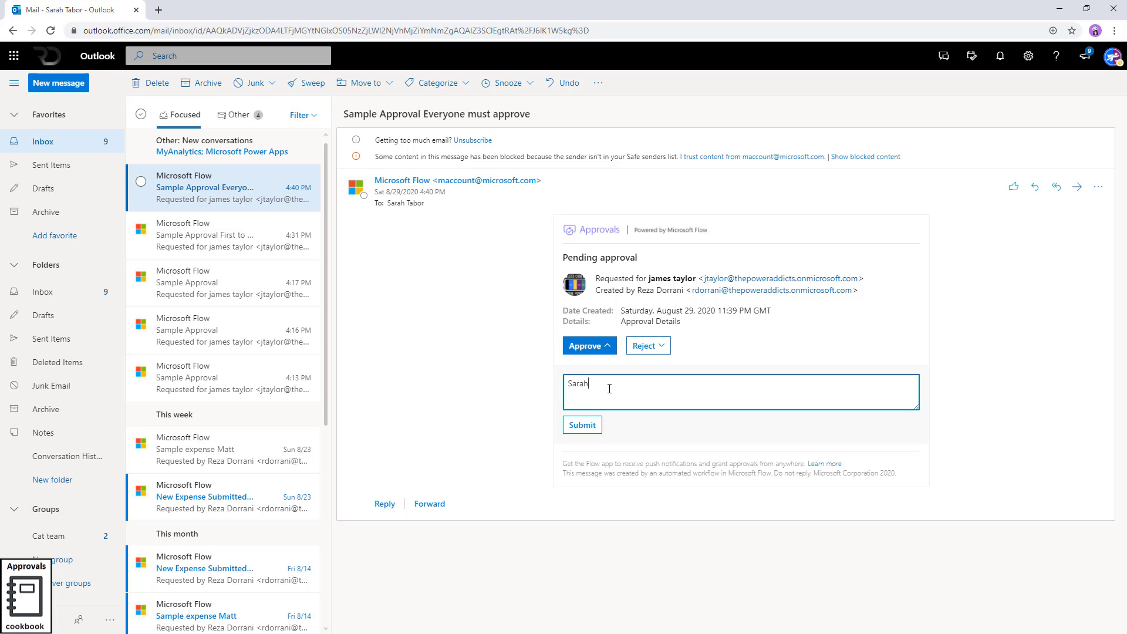
text( approved)
click(582, 425)
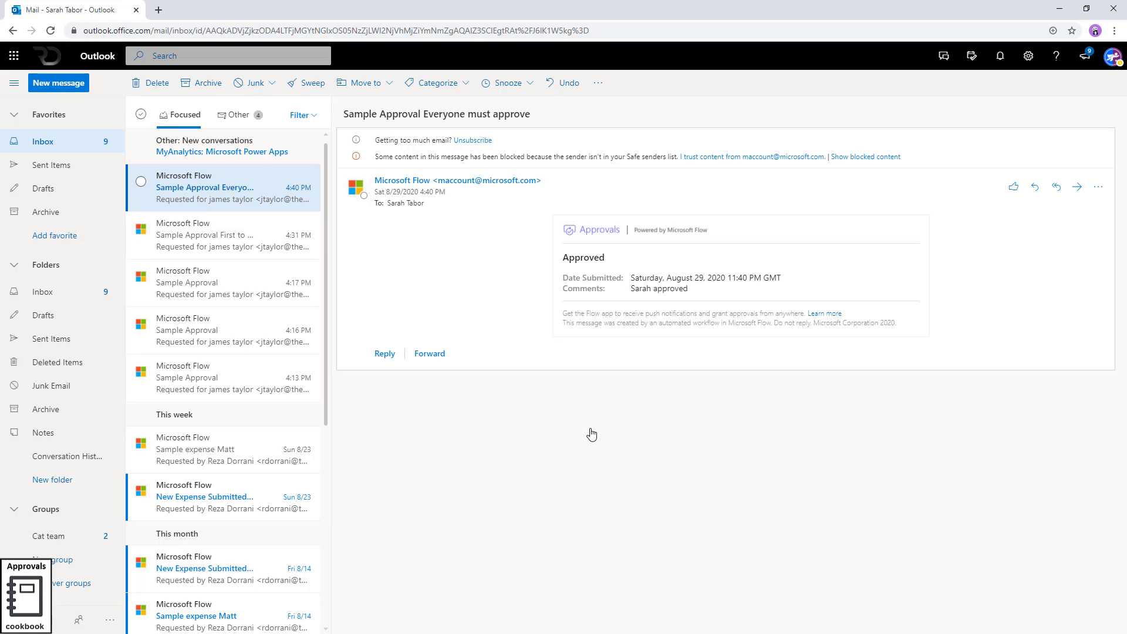
click(1060, 9)
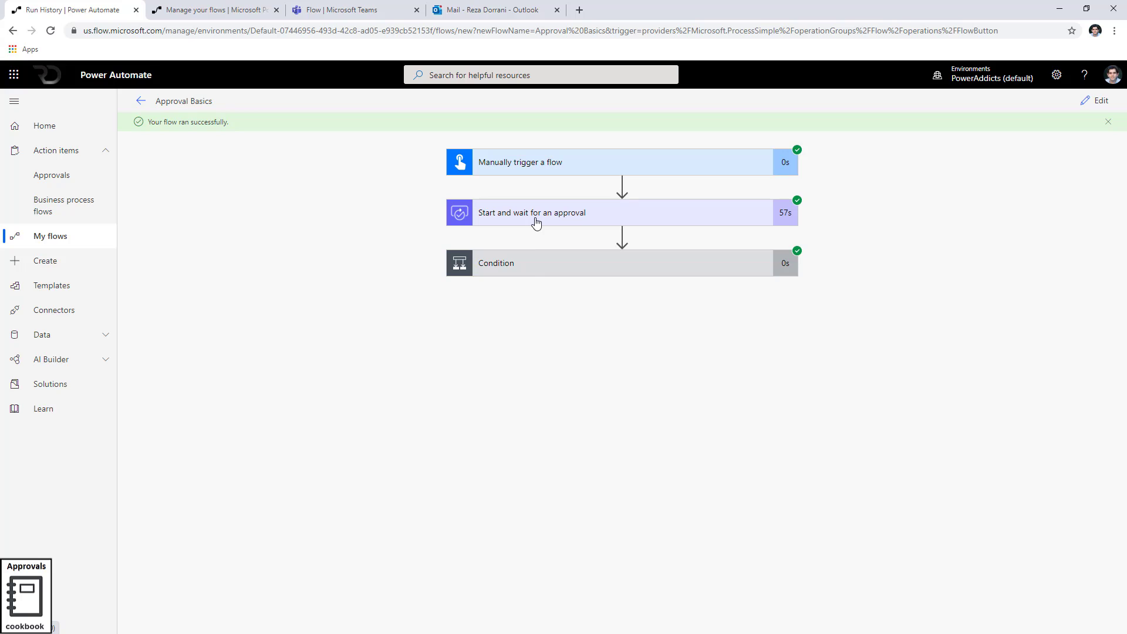
Expand Condition and Compose to confirm the If yes branch output Approved
click(533, 267)
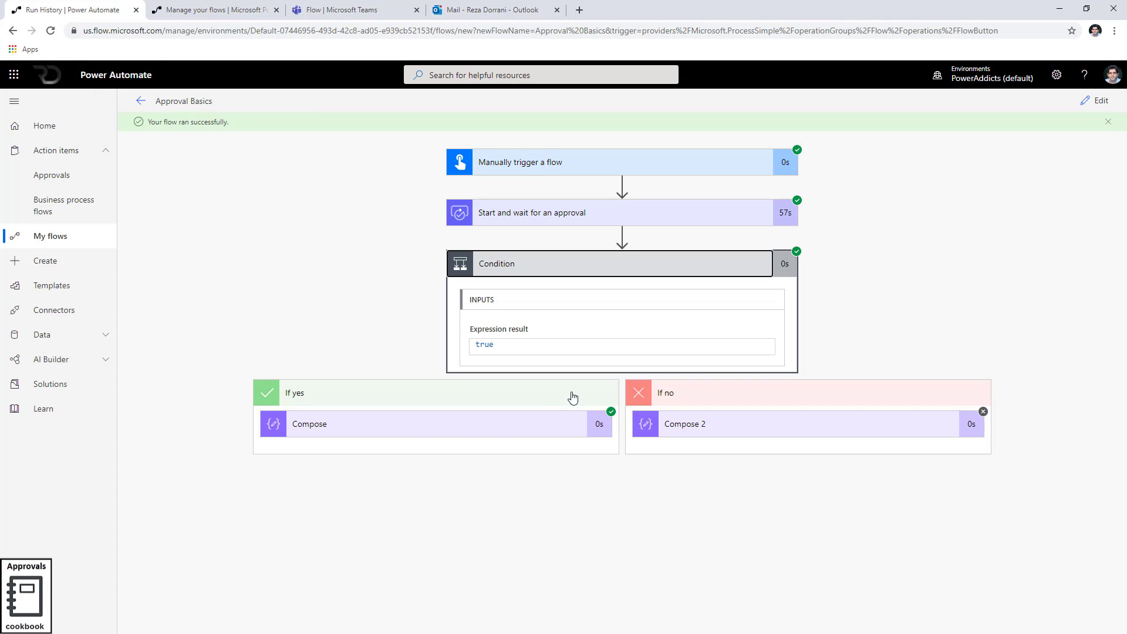
click(418, 426)
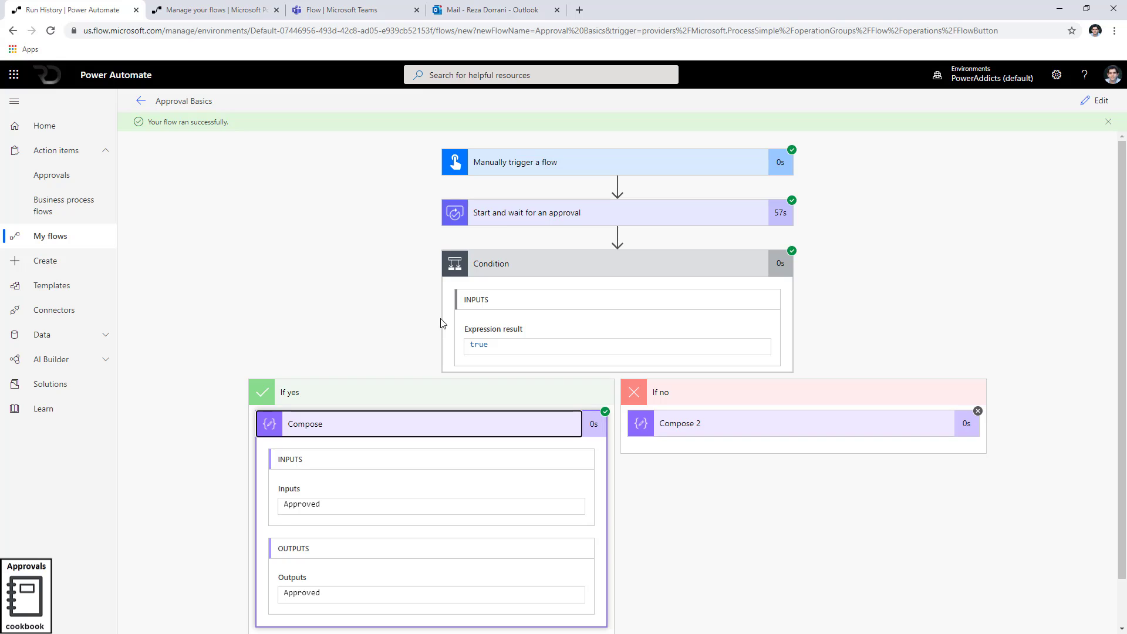
Copy the approval step's body JSON and paste it over the contents of a.json
scroll(546, 422, down, 4)
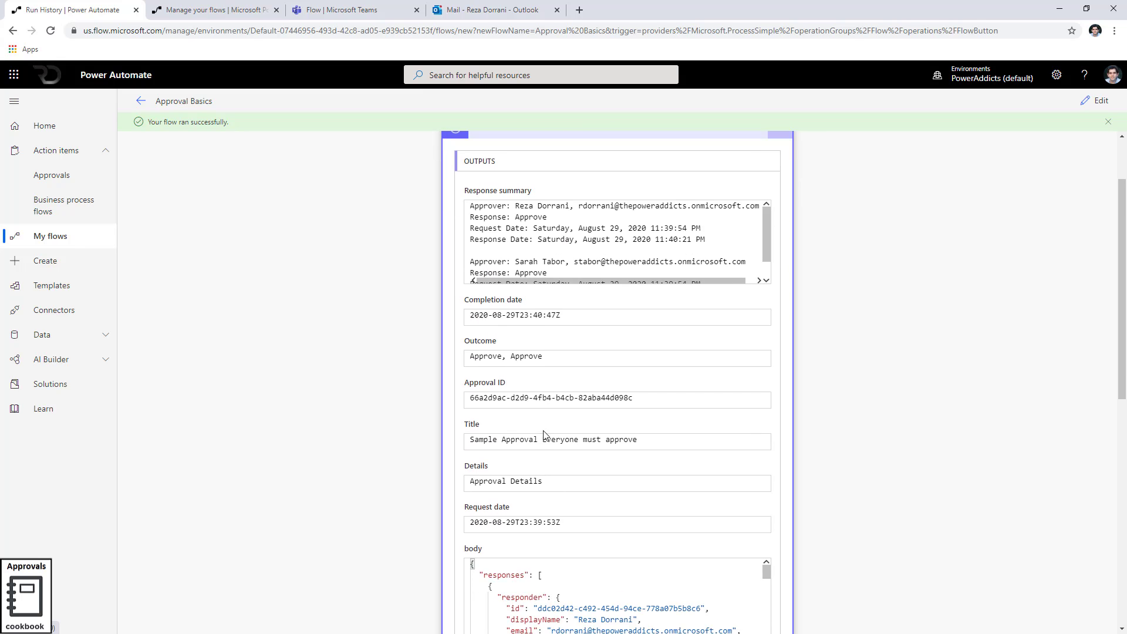
click(547, 477)
key(ctrl+a)
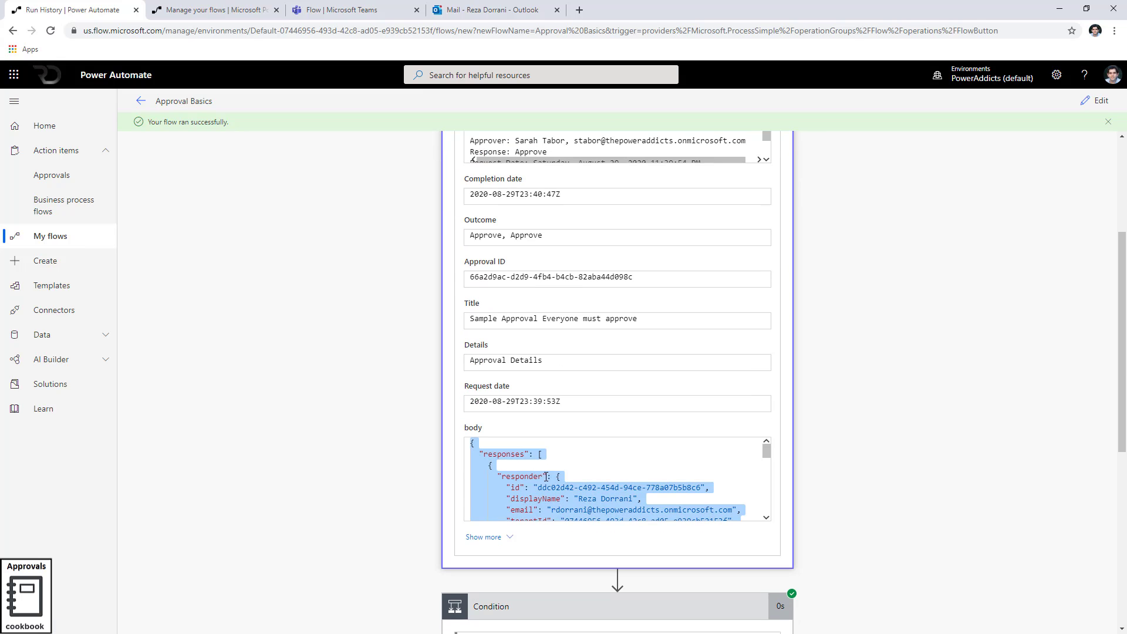
key(ctrl+c)
key(alt+Tab)
key(ctrl+a)
key(ctrl+v)
Inspect both responder entries in a.json and highlight the outcome value 'Approve, Approve'
scroll(427, 292, up, 3)
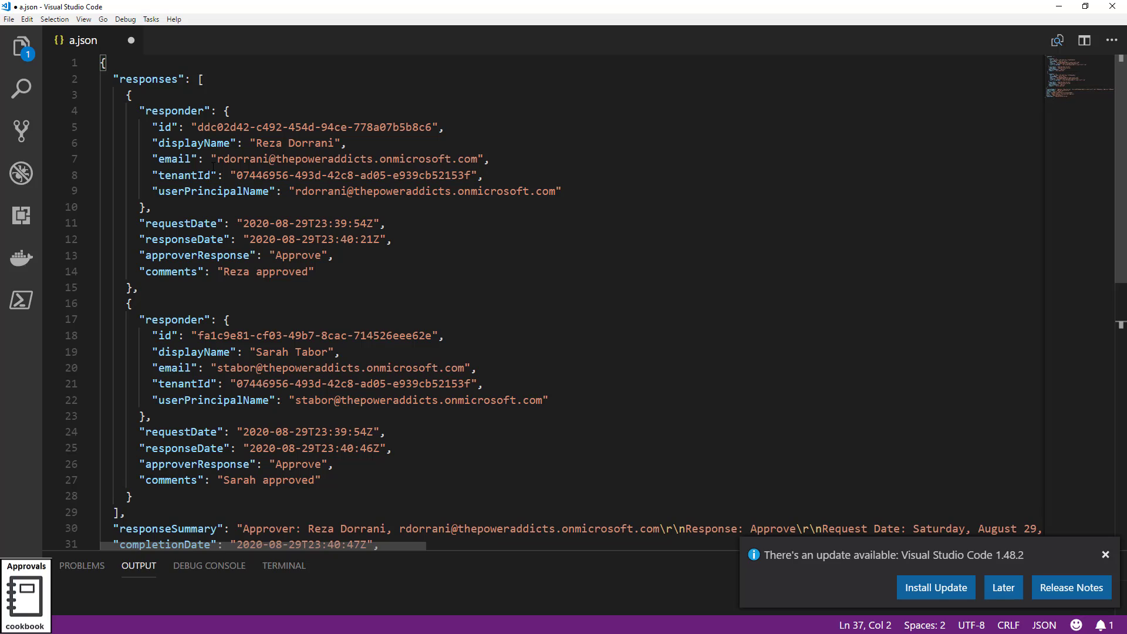
click(199, 77)
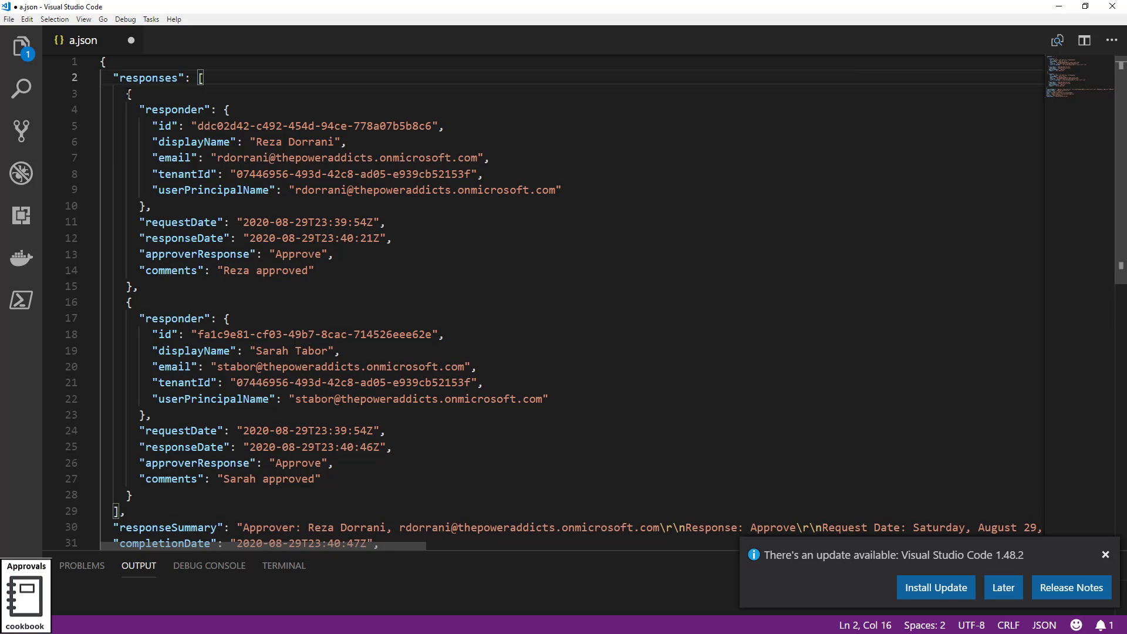
click(127, 302)
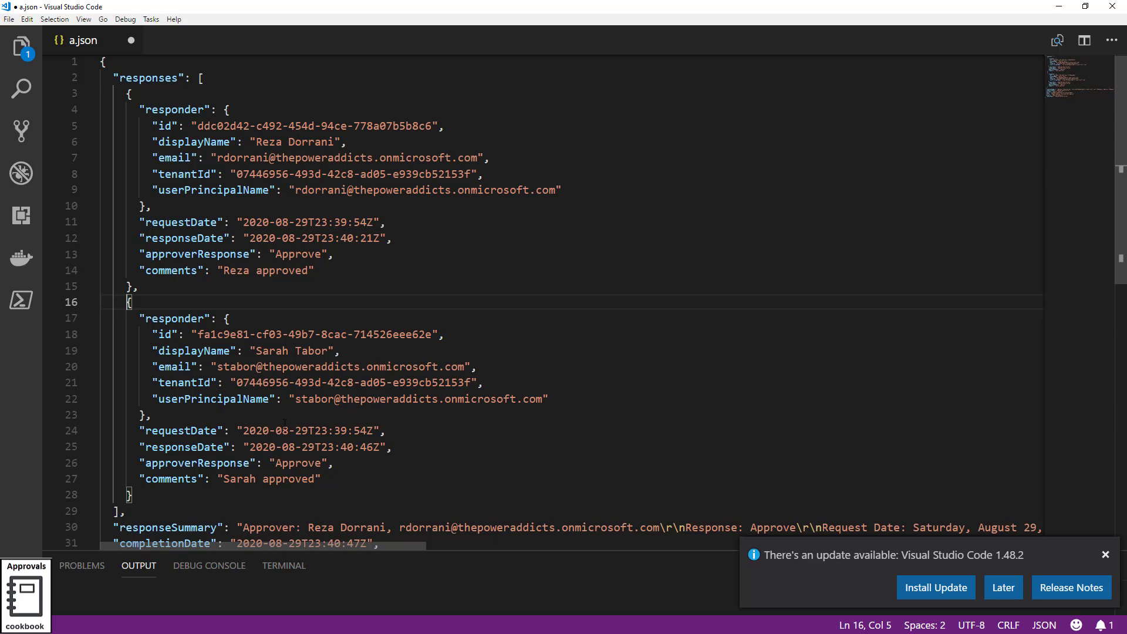
scroll(289, 383, down, 2)
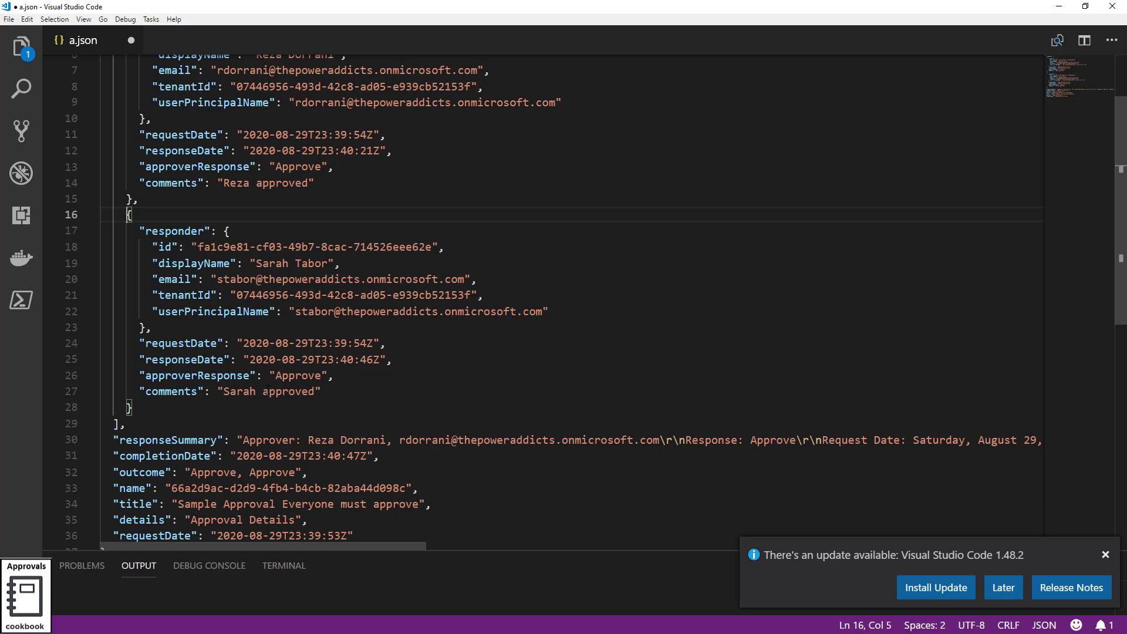
scroll(290, 382, down, 3)
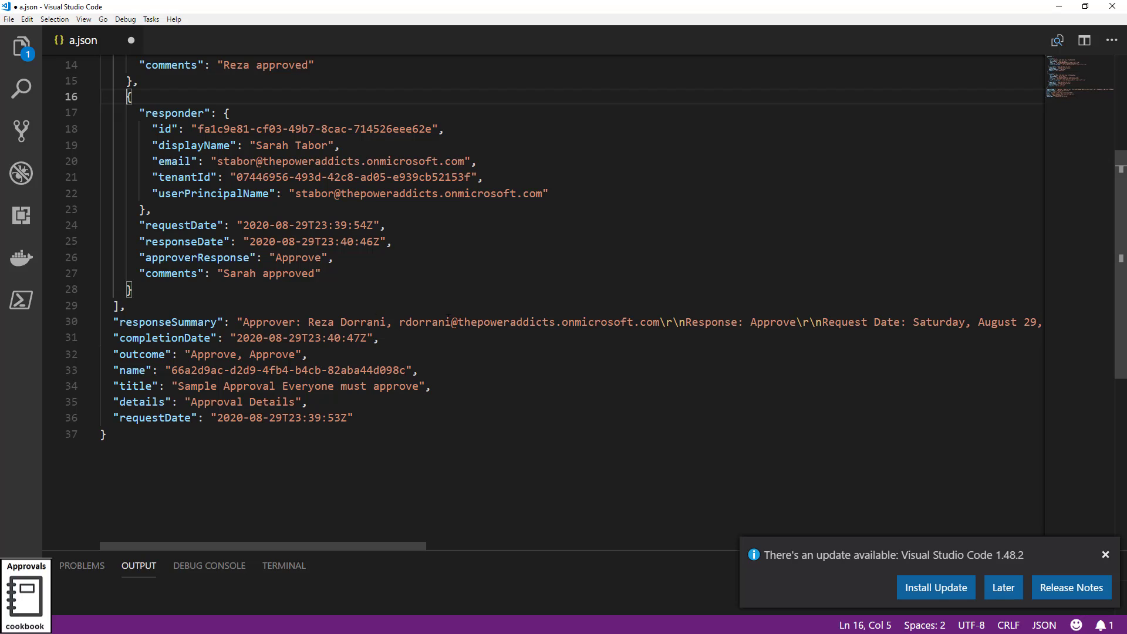
click(134, 370)
double_click(137, 354)
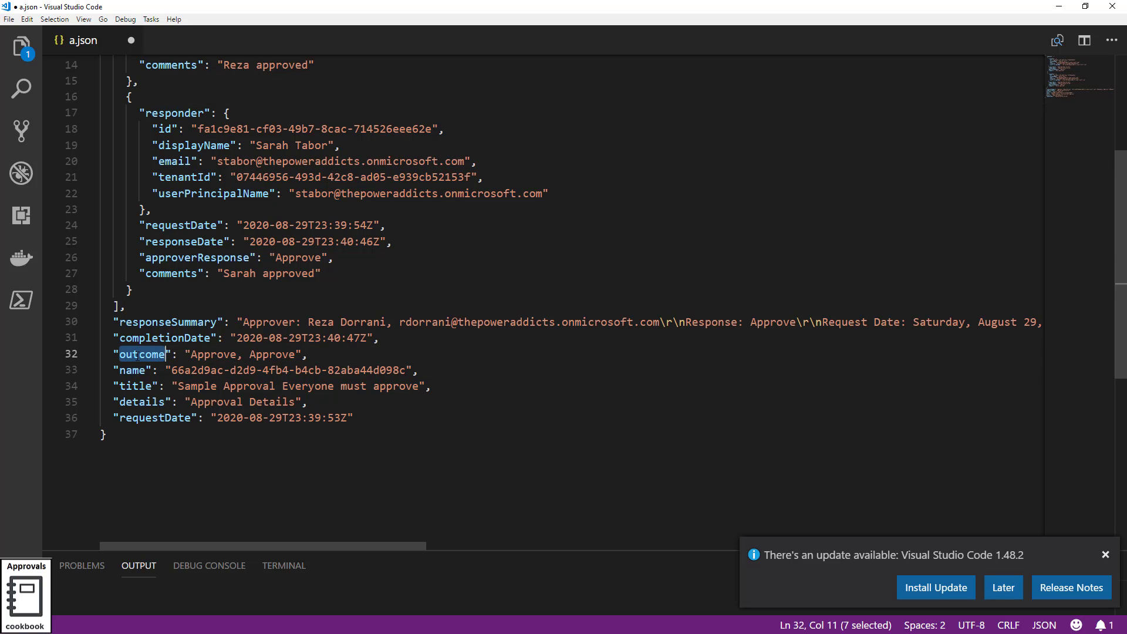
click(192, 354)
drag(191, 354, 295, 354)
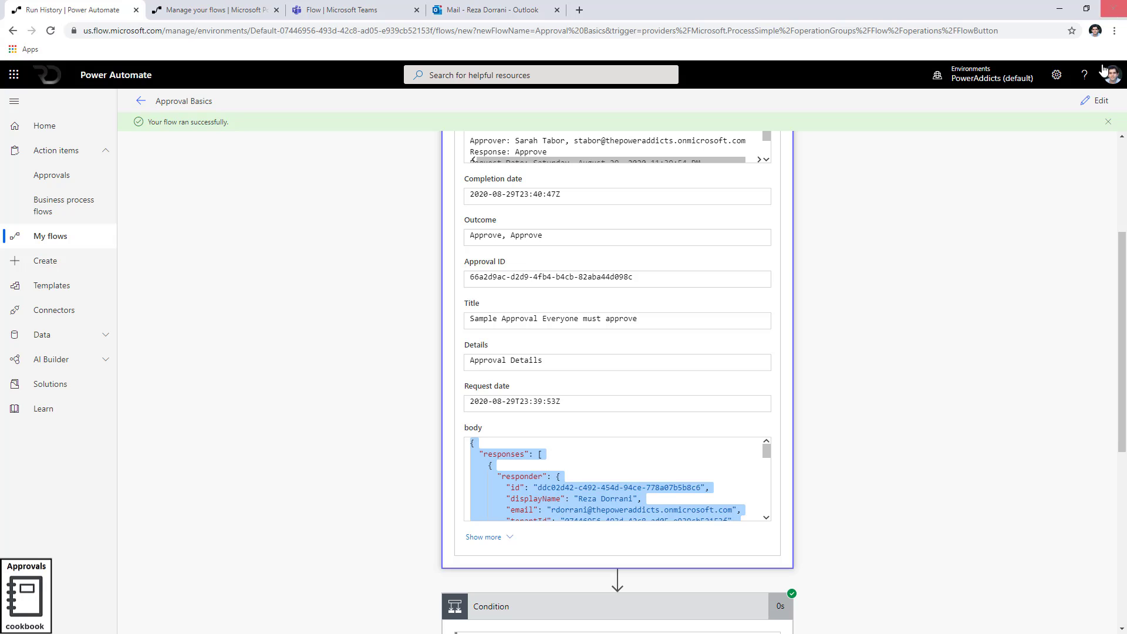
Start a fresh manual-trigger test run of Approval Basics from edit mode
click(1097, 102)
click(1087, 111)
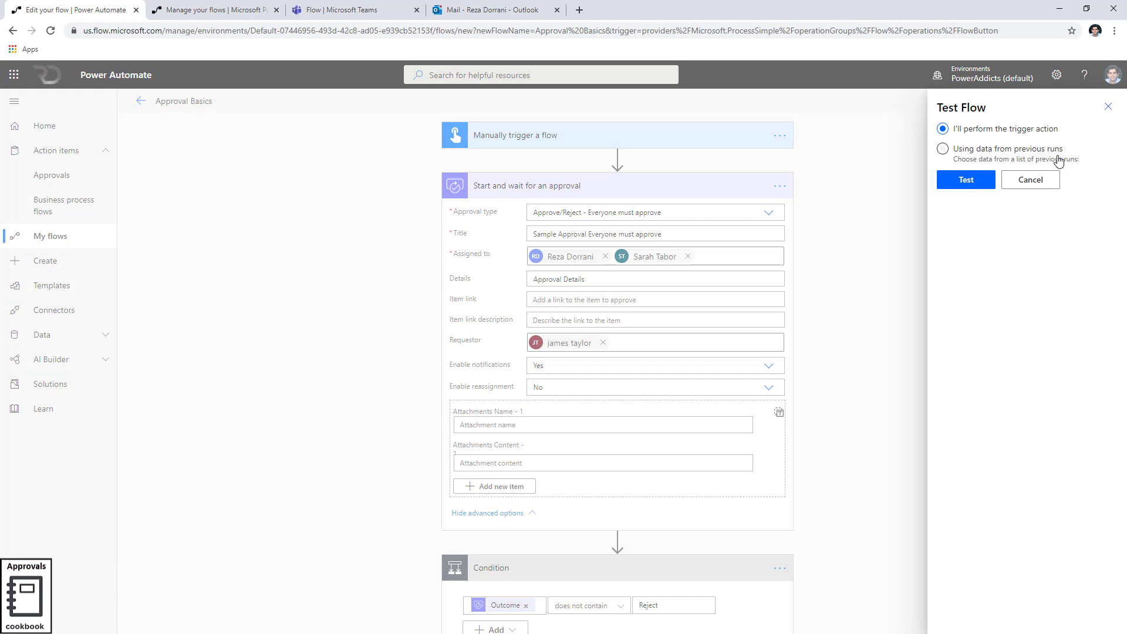
click(970, 183)
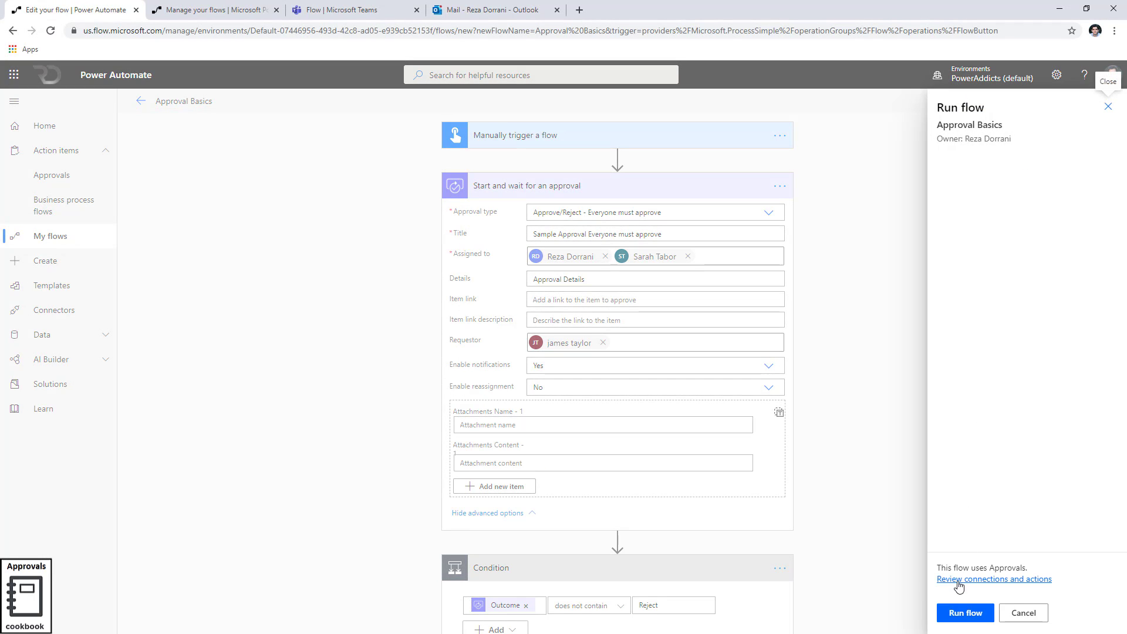
click(966, 613)
click(961, 613)
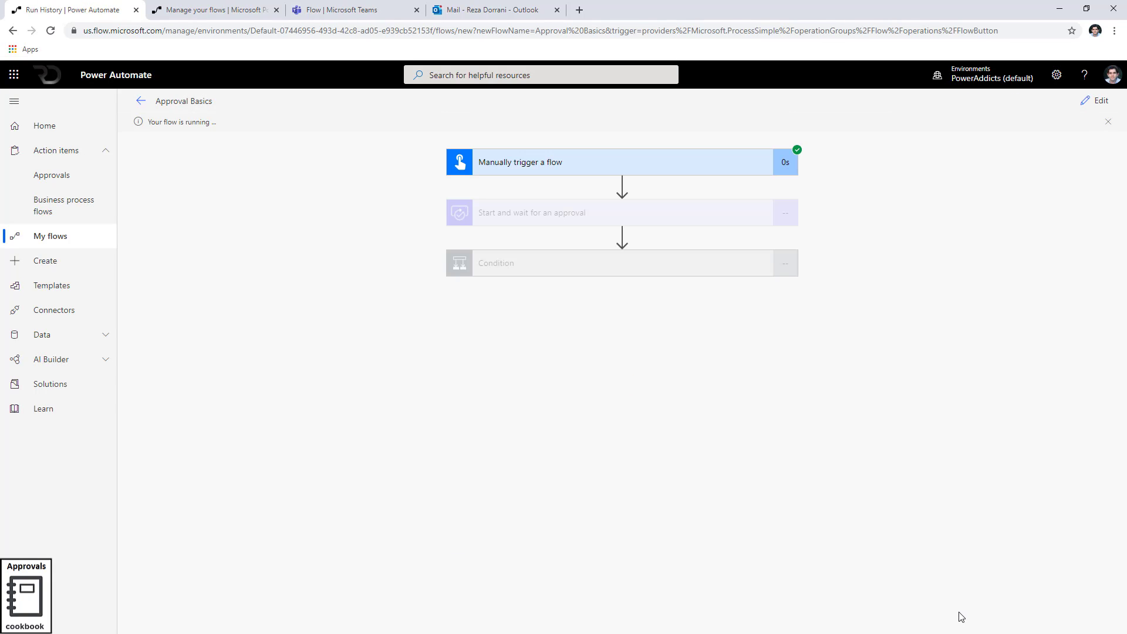
Reject the new request in Outlook with reason 'sorry', then check and hide the other approver's mailbox
click(493, 9)
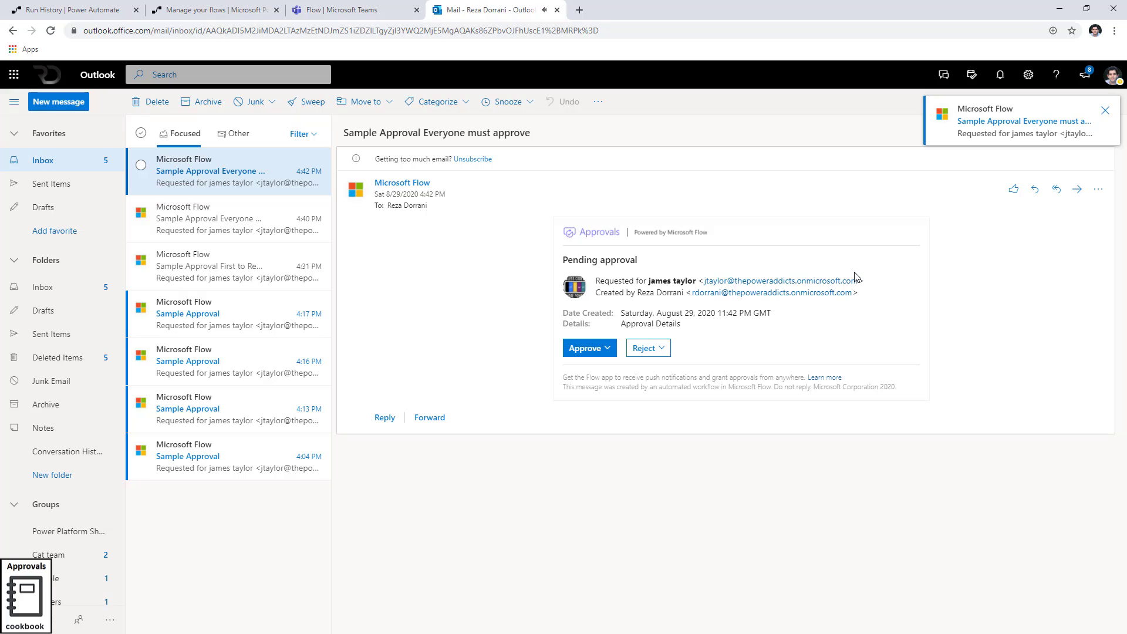
click(648, 349)
click(634, 384)
text(sorry)
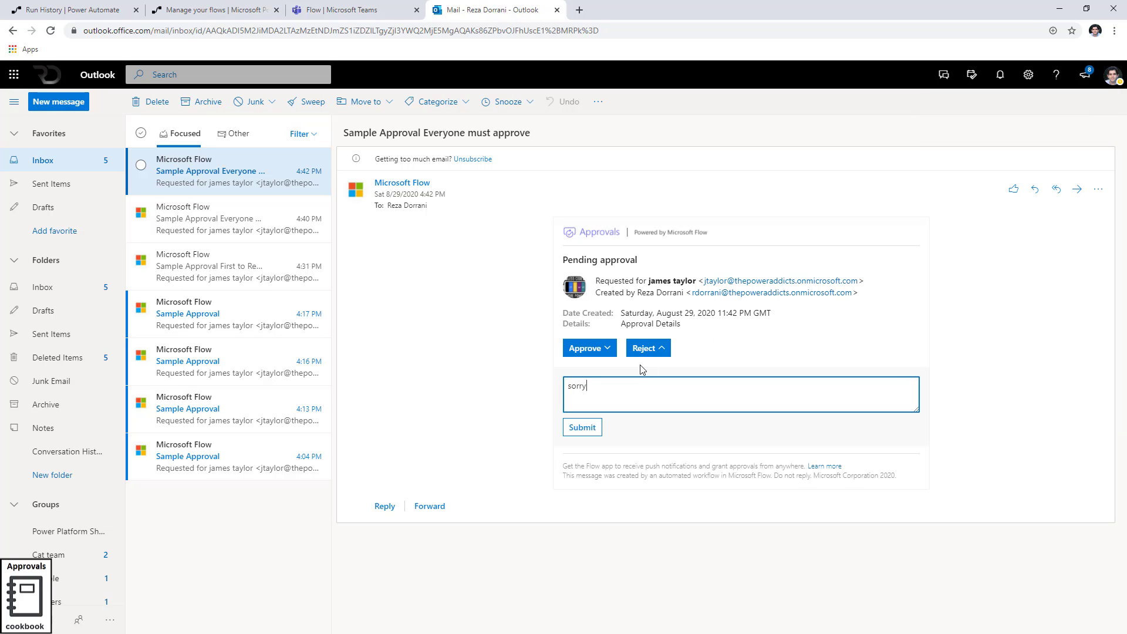
click(583, 428)
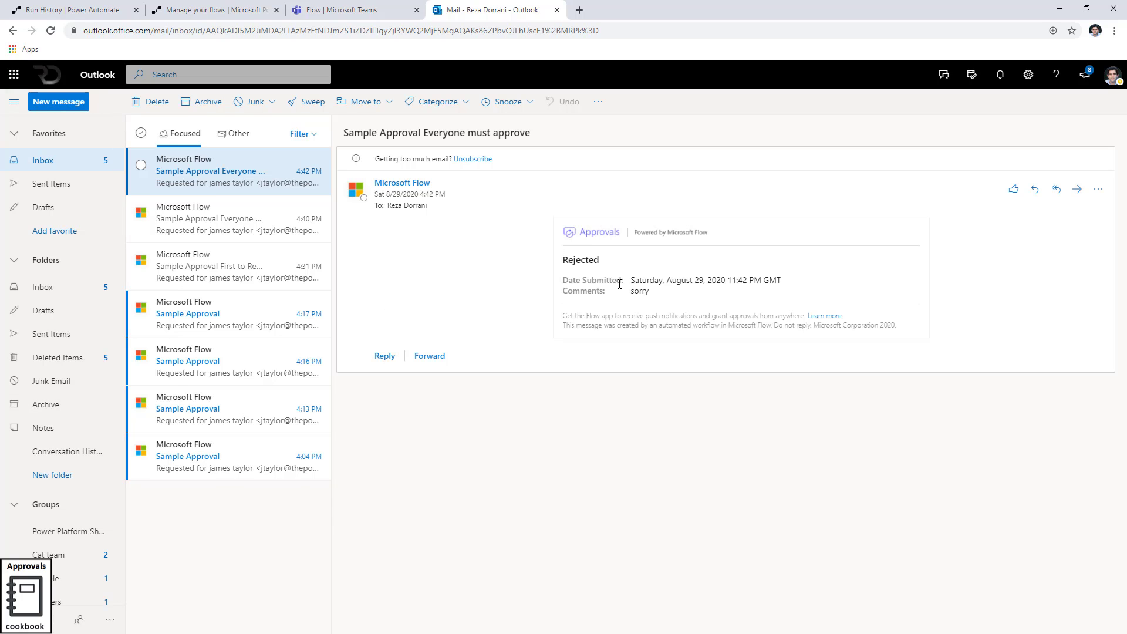
key(alt+Tab)
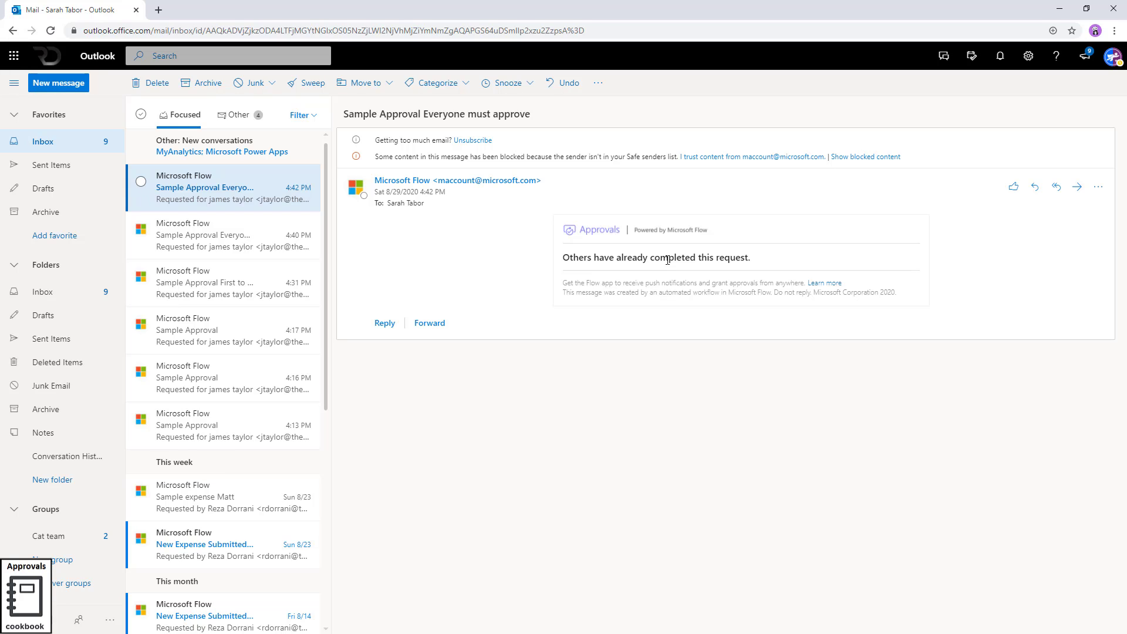
click(1062, 12)
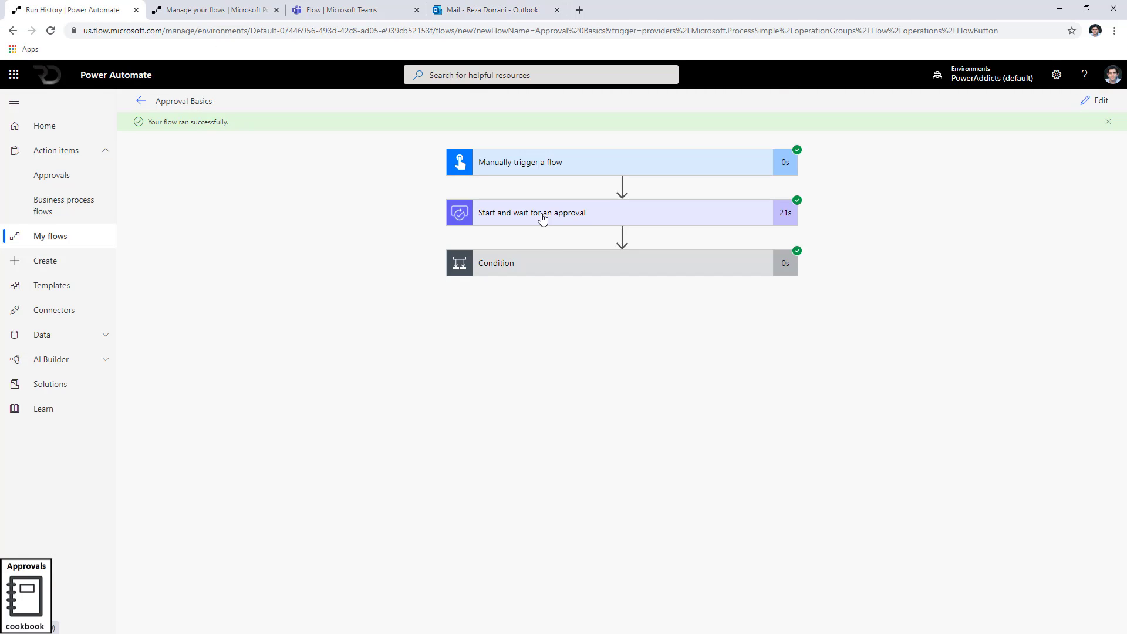
Check the rejected run's Condition result and Compose 2's 'Rejected' output in the If no branch
click(551, 263)
click(703, 418)
scroll(783, 546, down, 1)
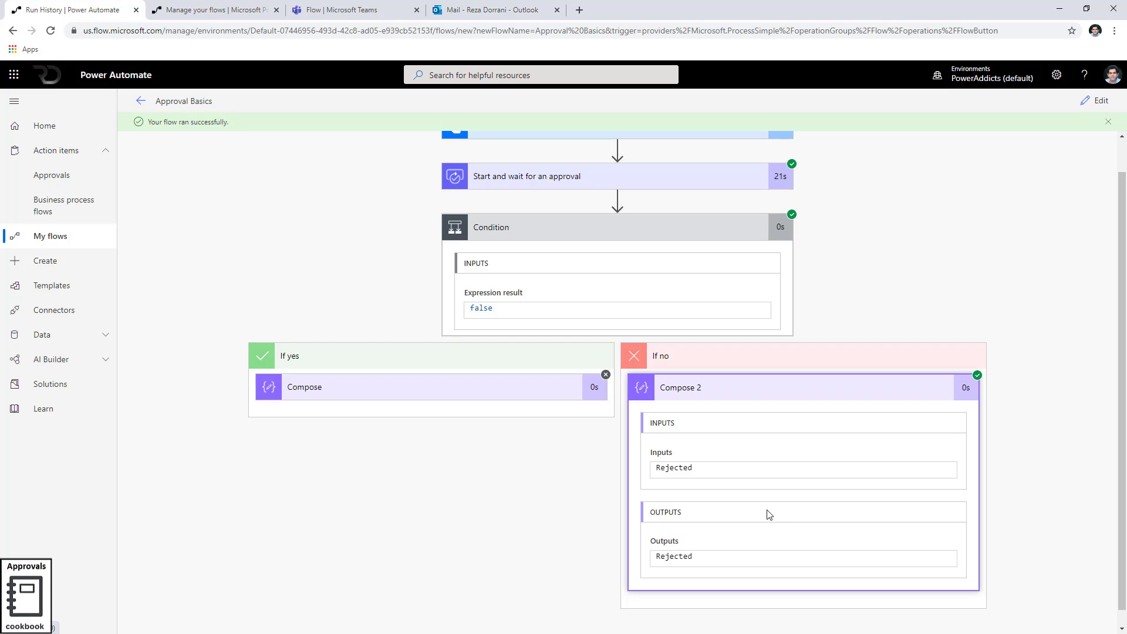
Copy the approval step's response body JSON into a.json in VS Code, replacing its contents
click(526, 179)
scroll(576, 544, down, 4)
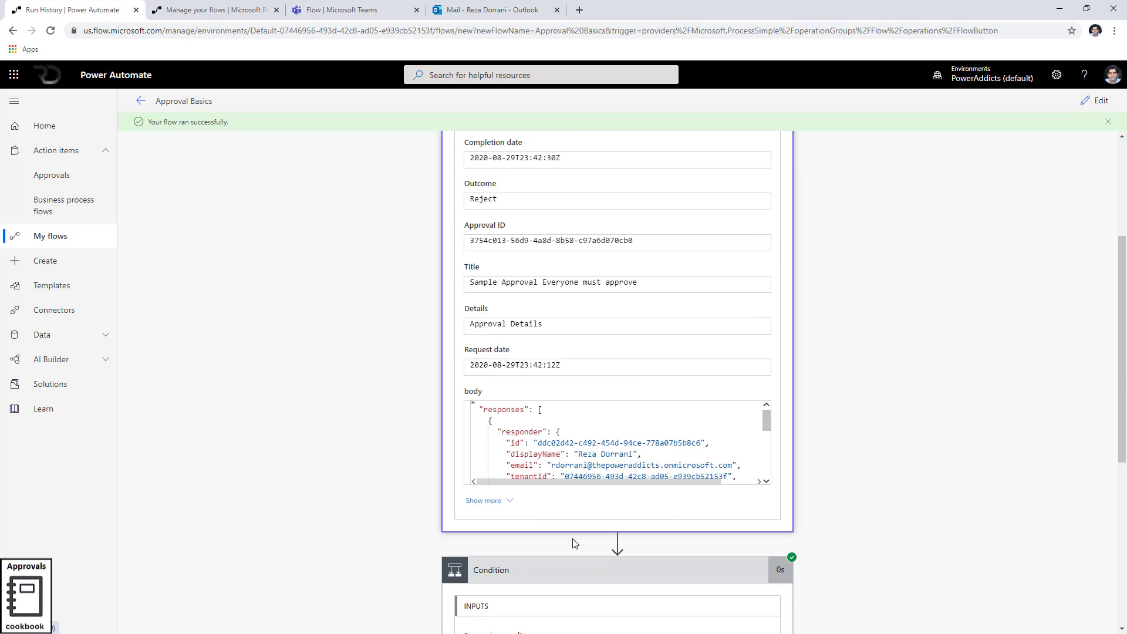
click(536, 432)
key(ctrl+a)
key(ctrl+c)
key(alt+Tab)
key(ctrl+a)
key(ctrl+v)
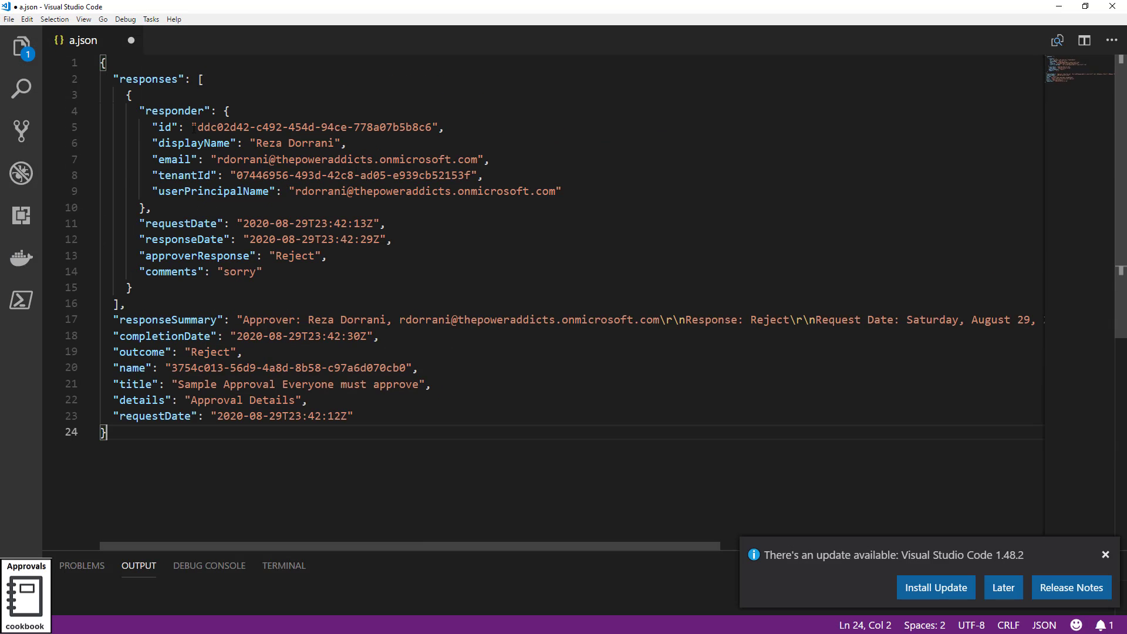
click(201, 86)
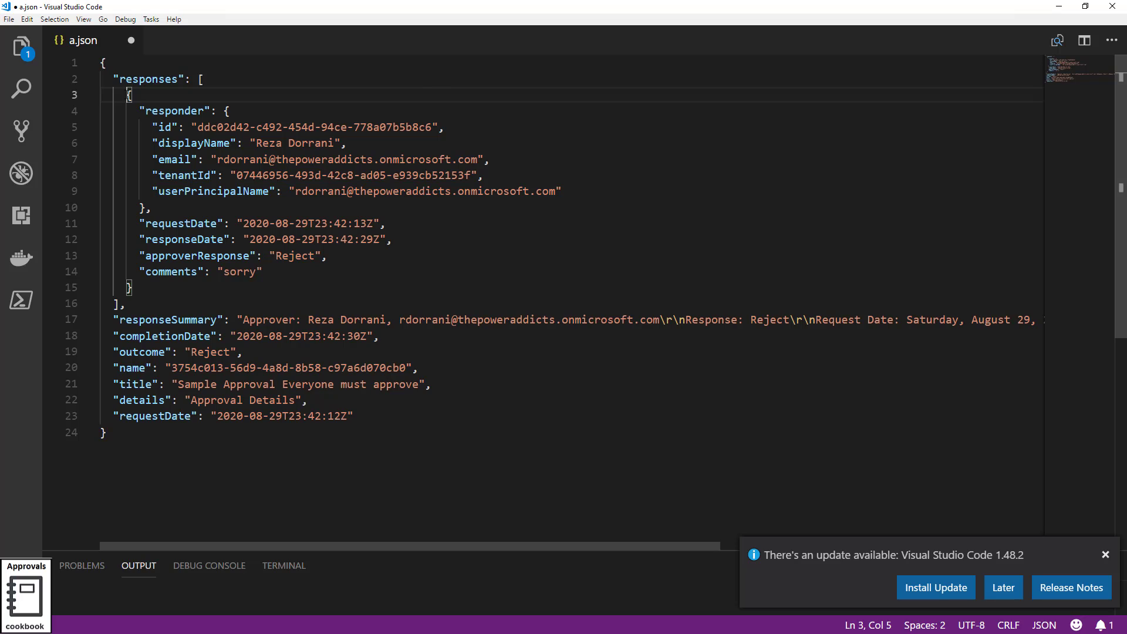
double_click(304, 256)
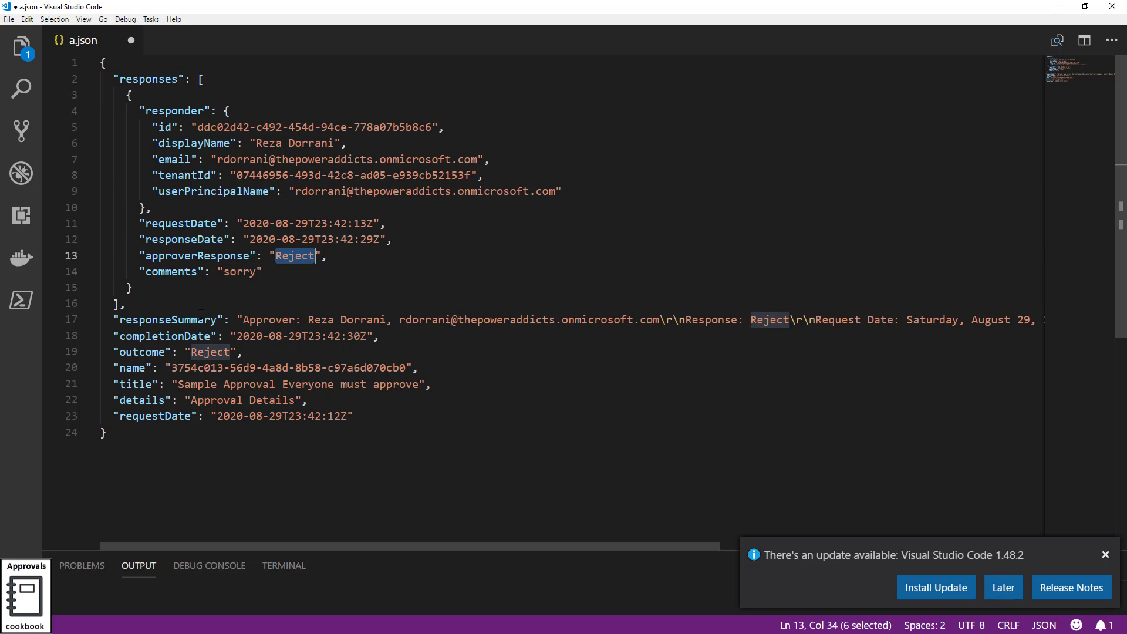
double_click(200, 352)
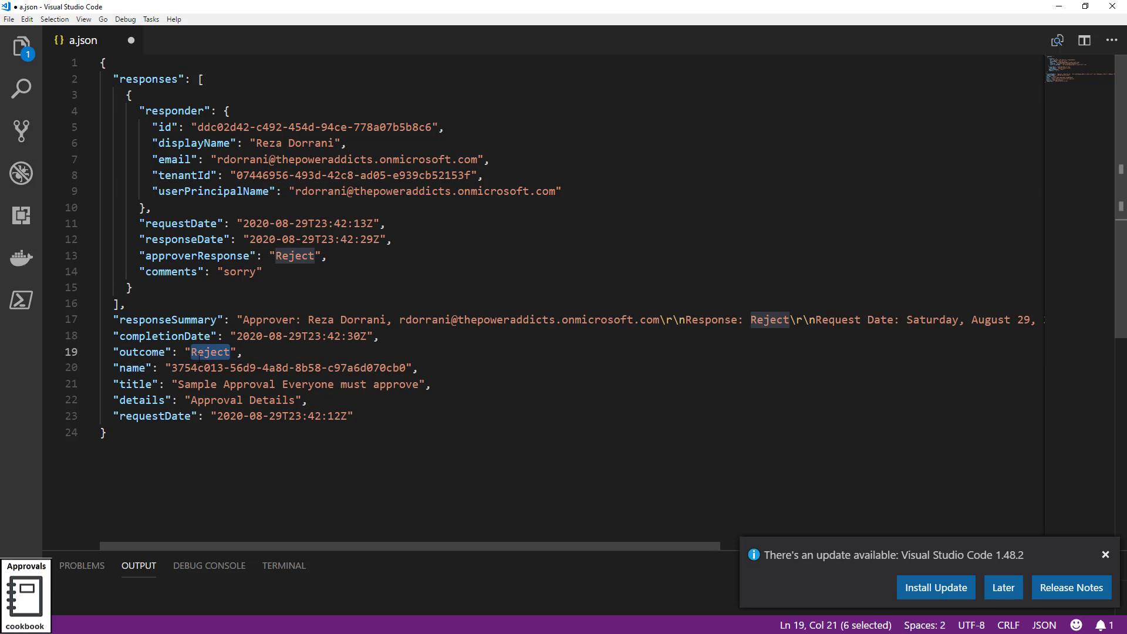
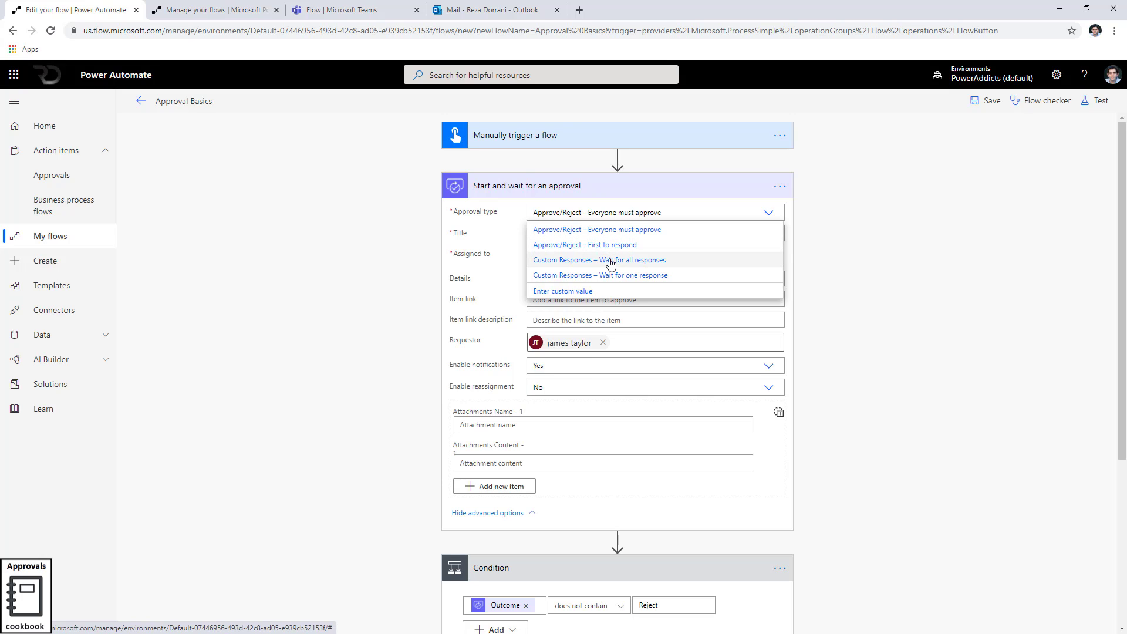
Set the approval to Custom Responses – Wait for all responses with options Approve, Reject and Deferred
click(611, 263)
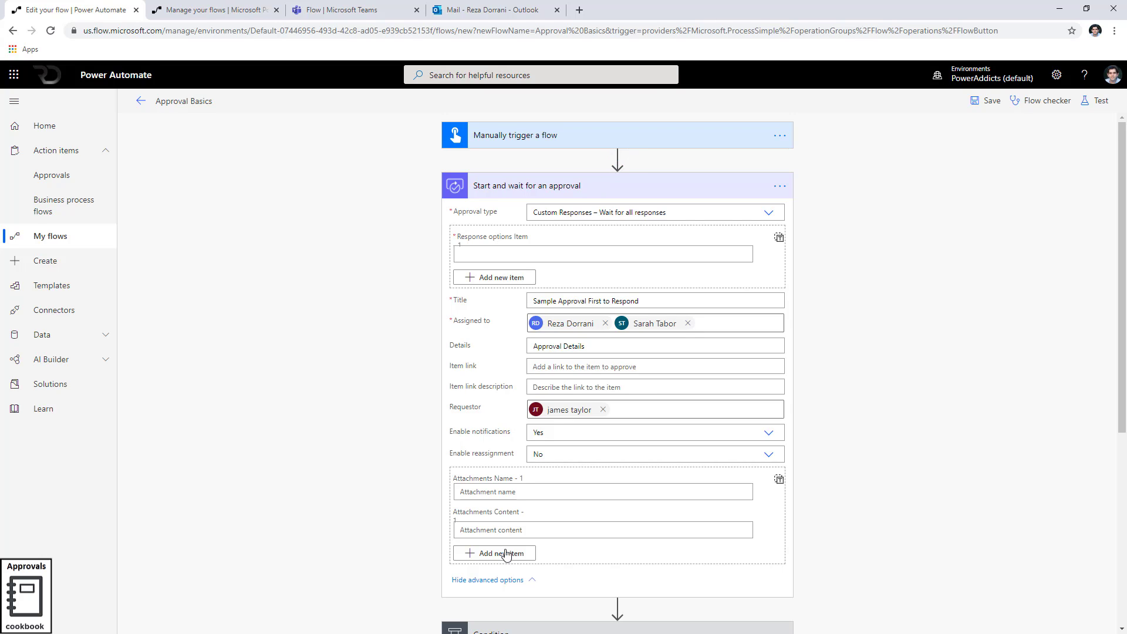
click(493, 252)
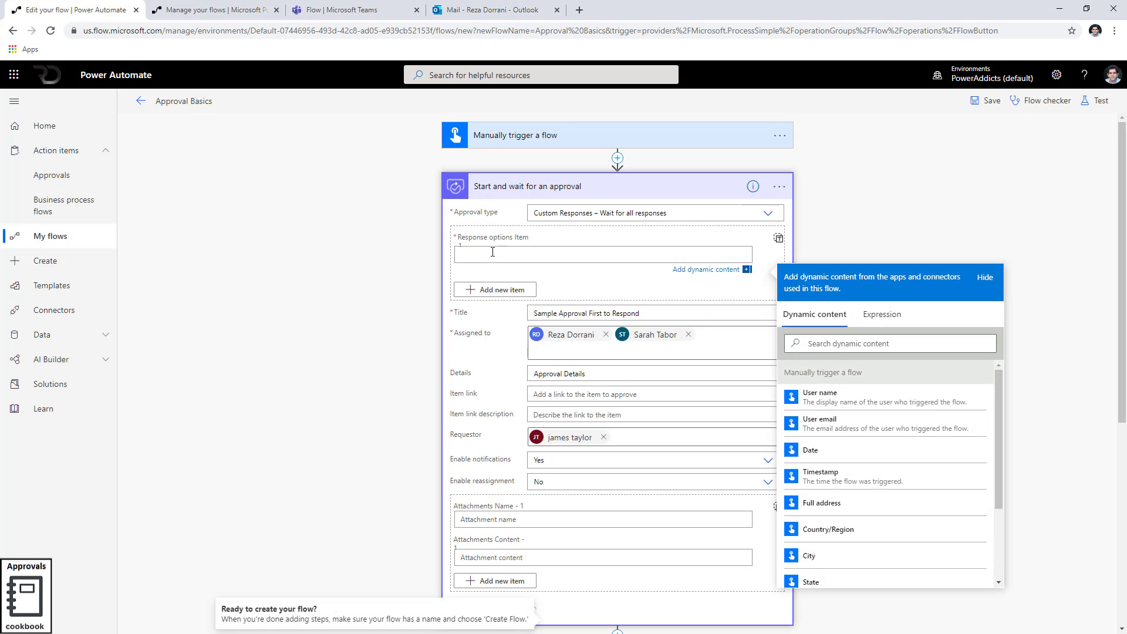
text(Approve)
click(493, 289)
click(483, 295)
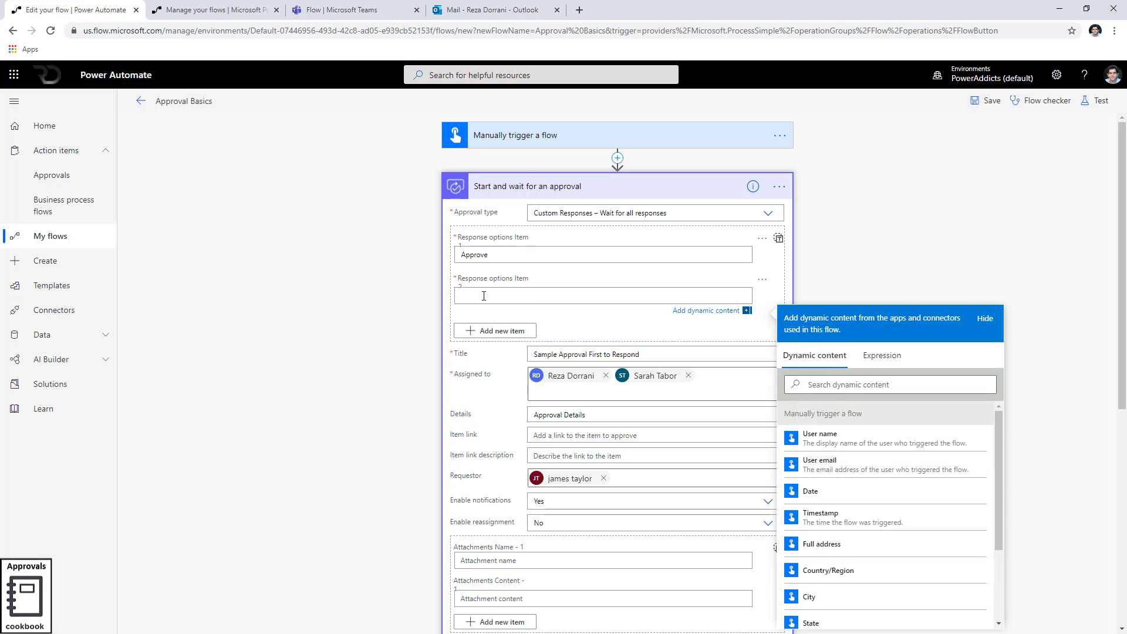
text(Reject)
click(494, 331)
click(492, 337)
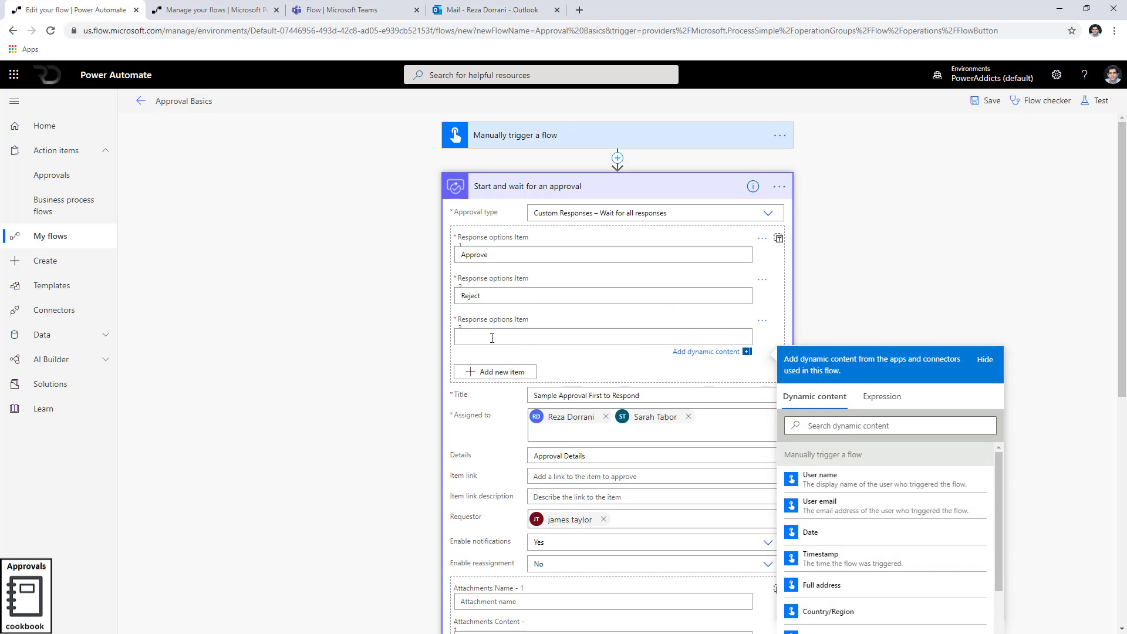
text(Deferred)
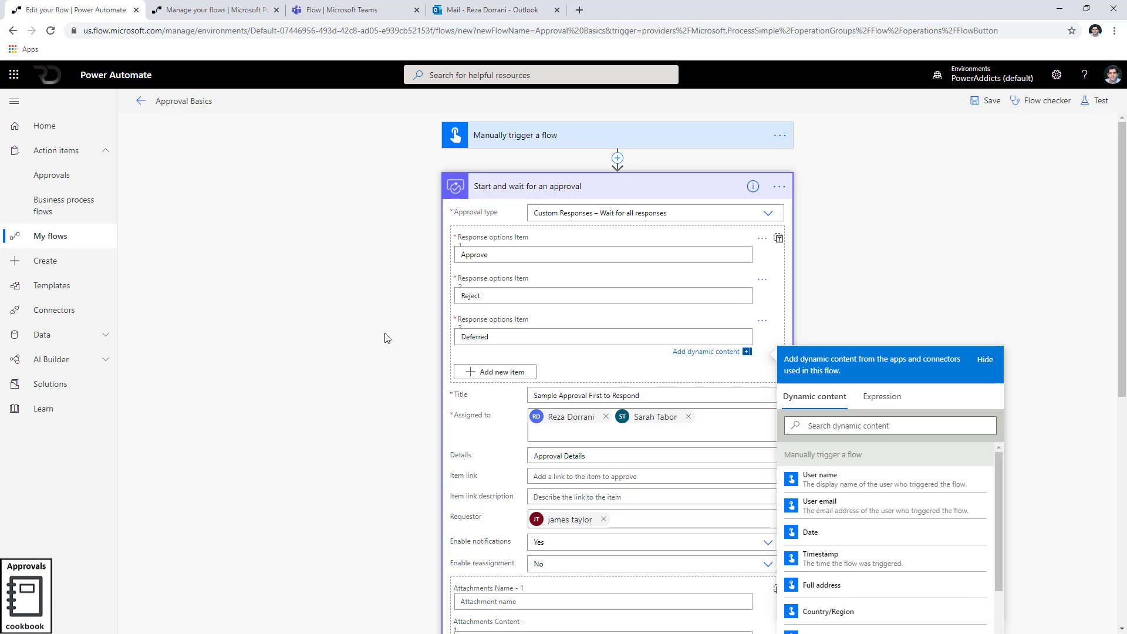
click(387, 340)
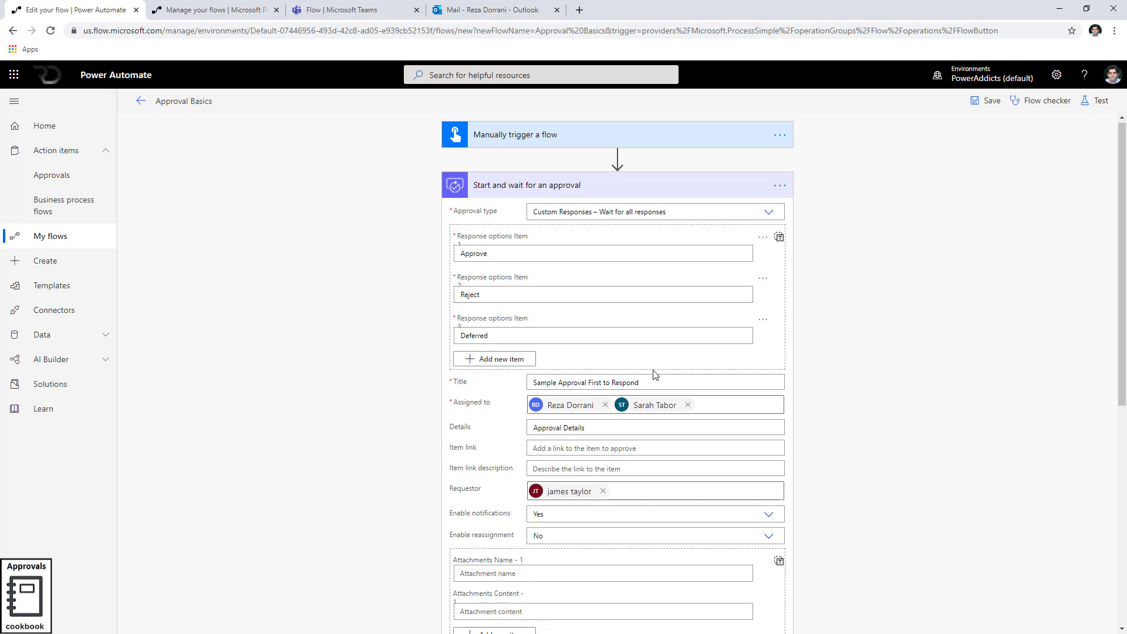
Append 'or Deferred' to the If yes Compose value so it reads 'Approved or Deferred'
scroll(656, 374, down, 2)
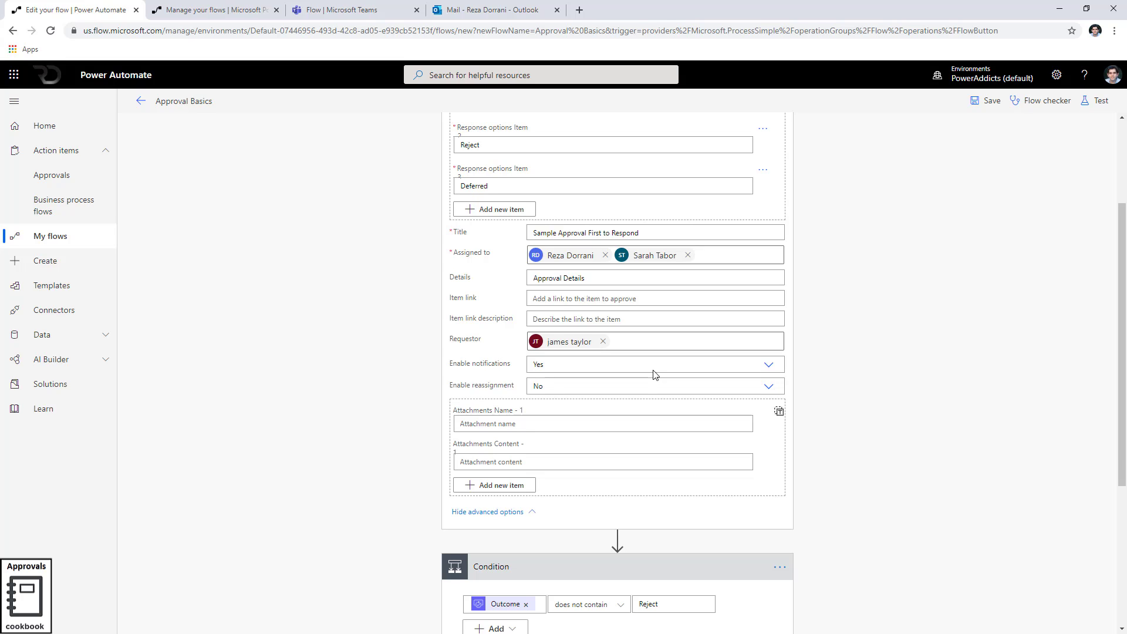
scroll(531, 471, down, 1)
scroll(534, 474, up, 1)
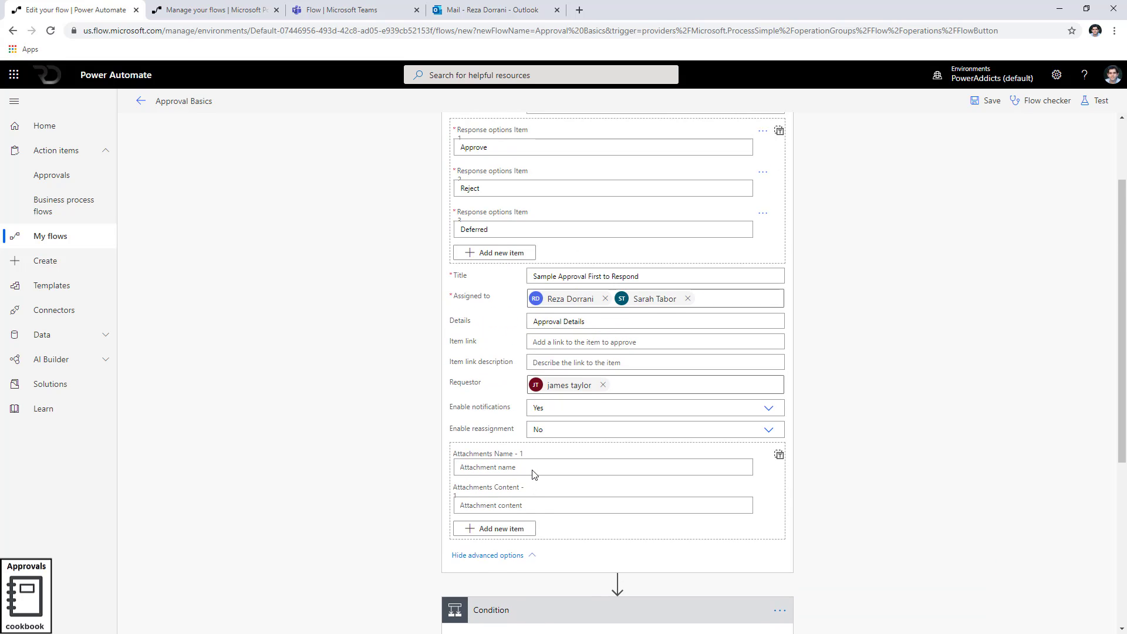
scroll(535, 475, up, 1)
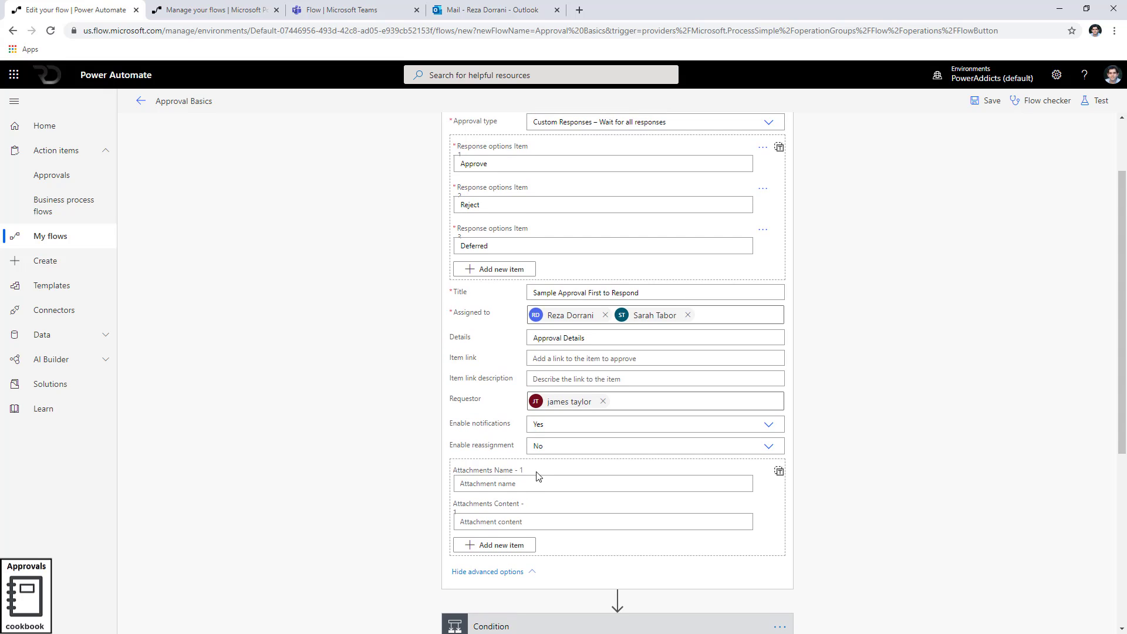
scroll(537, 472, down, 4)
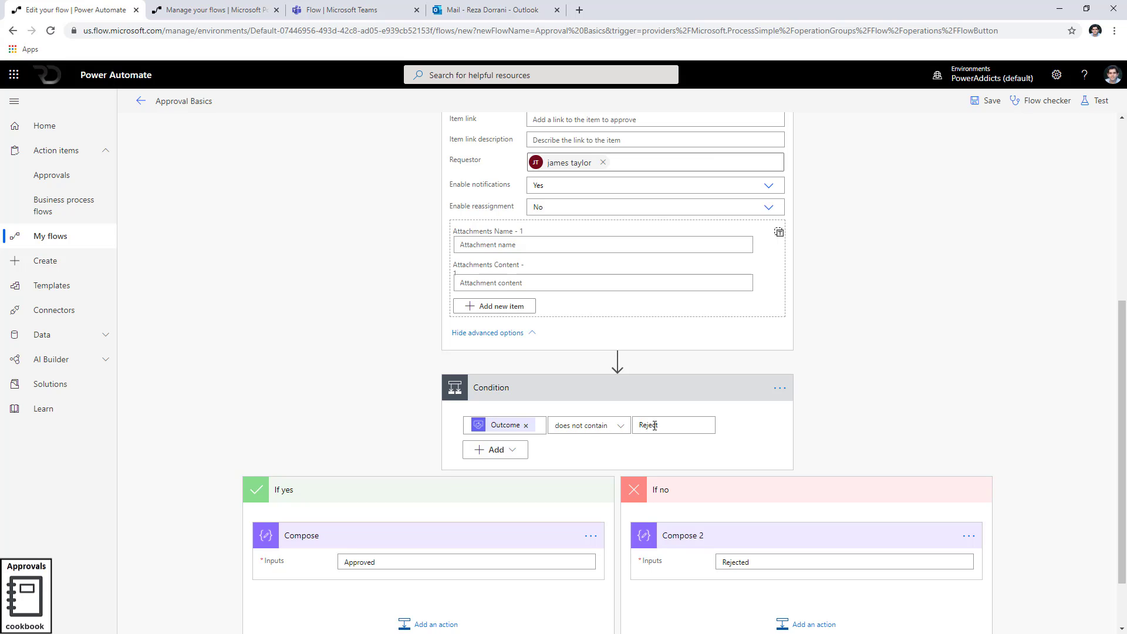
scroll(634, 405, up, 5)
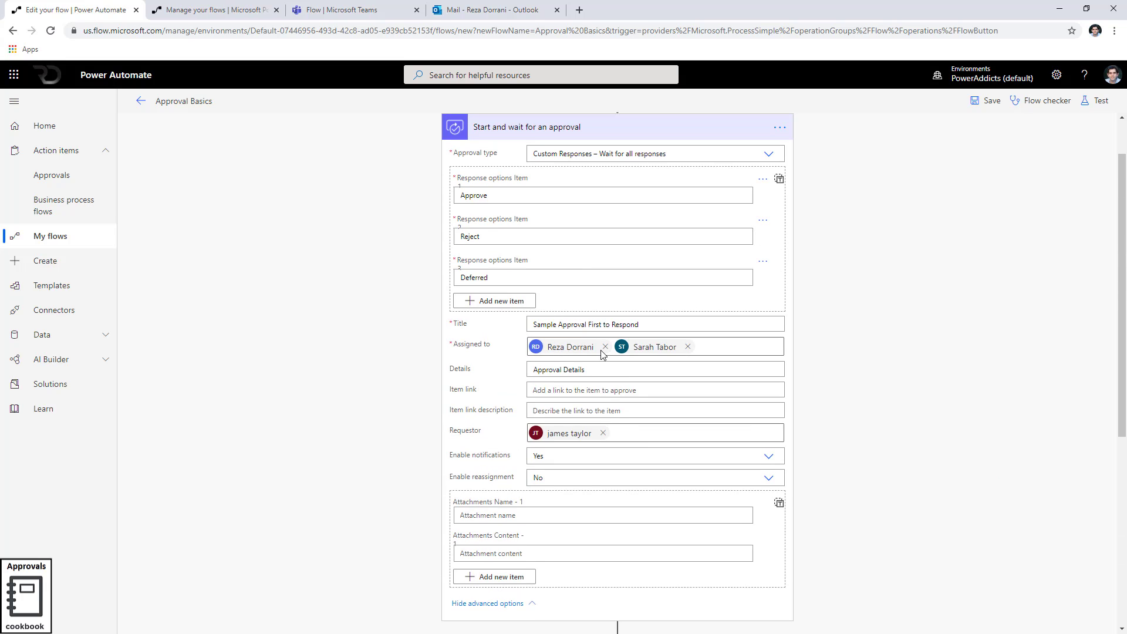
scroll(764, 421, down, 3)
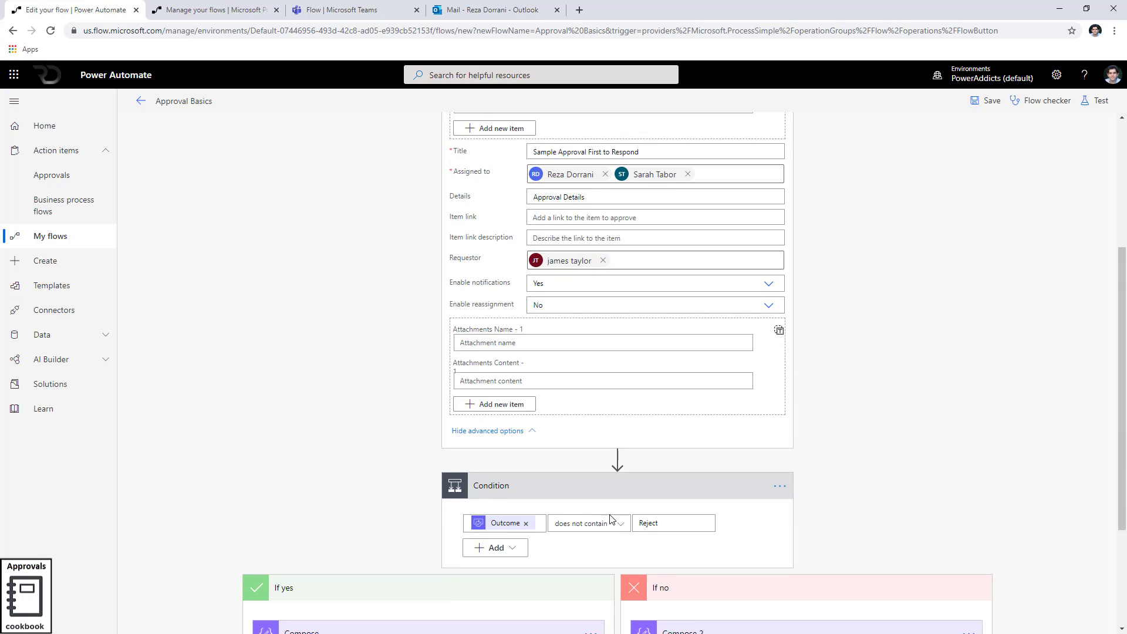
scroll(611, 511, down, 1)
scroll(693, 411, up, 5)
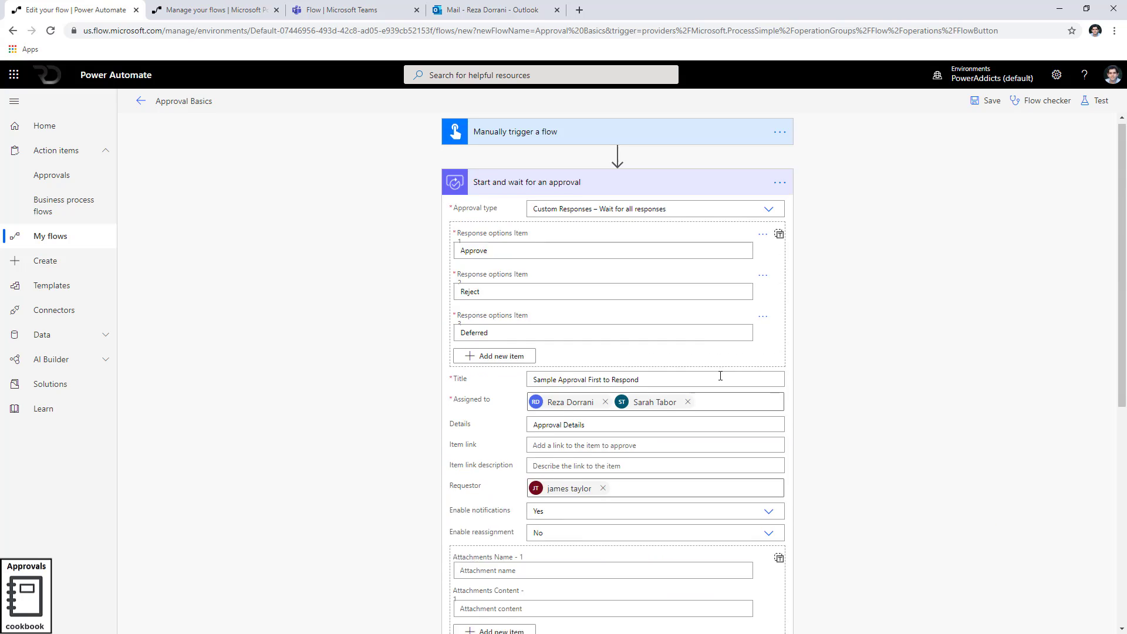
scroll(720, 376, down, 7)
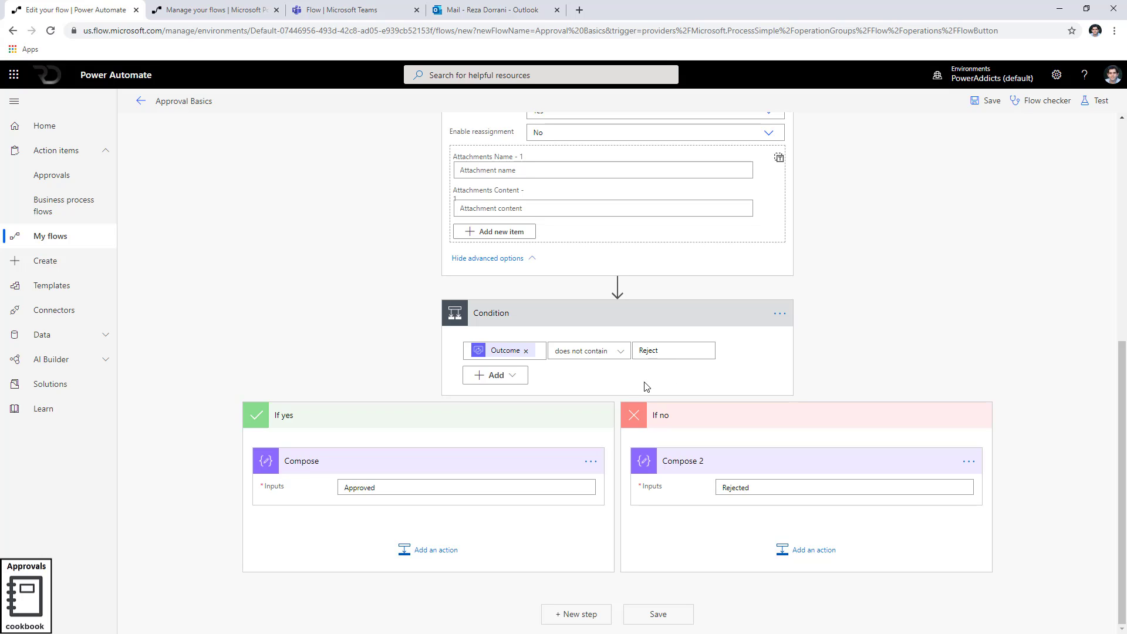
click(395, 489)
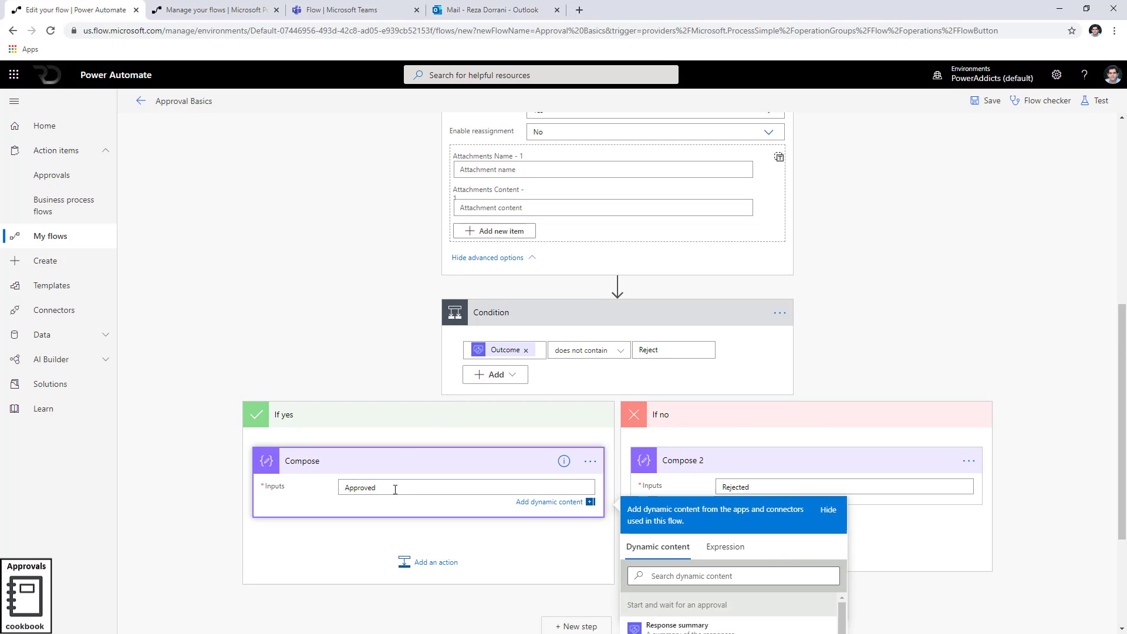
text(or DS)
scroll(395, 488, up, 2)
text(eferred)
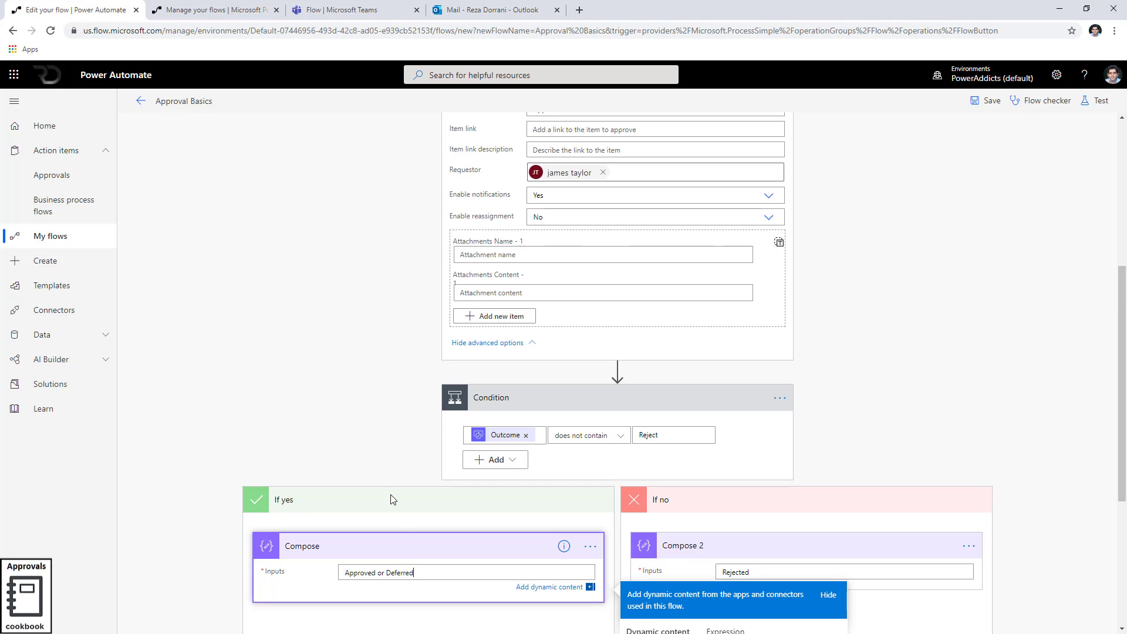
click(412, 450)
scroll(473, 541, down, 2)
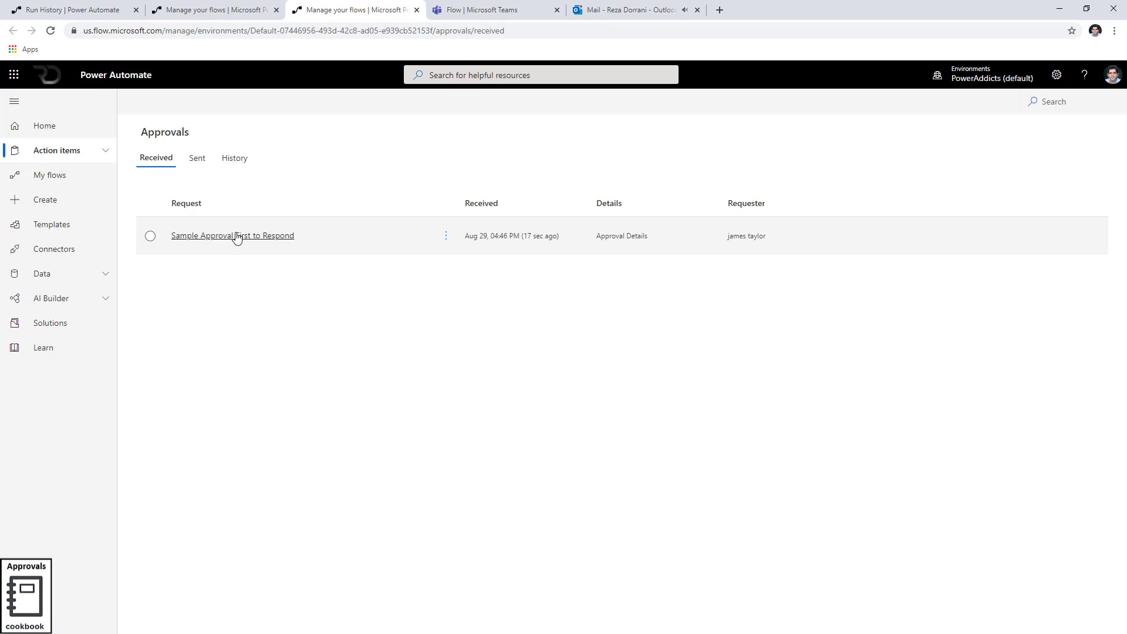
Reject the pending approval in Received Approvals with the comment 'No'
click(446, 237)
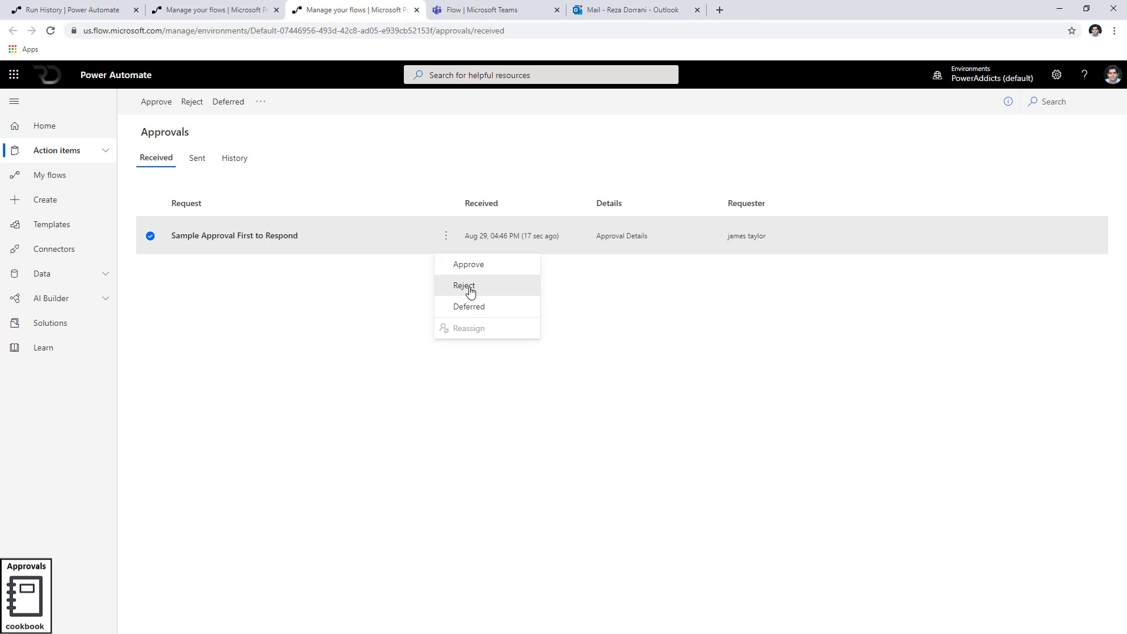
click(470, 290)
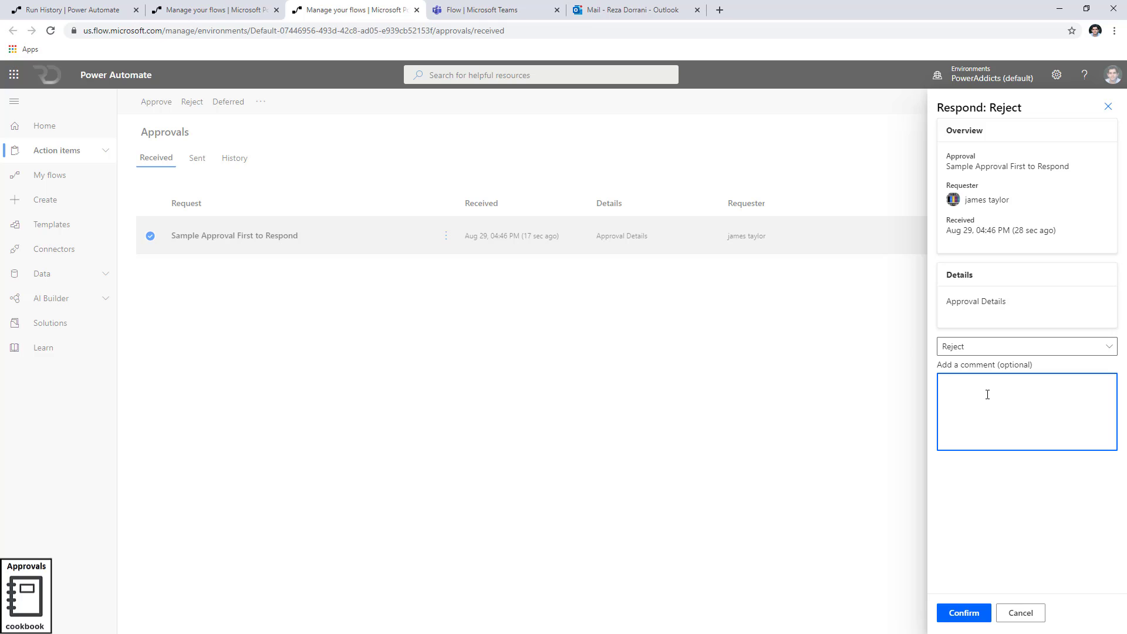
text(No)
click(963, 612)
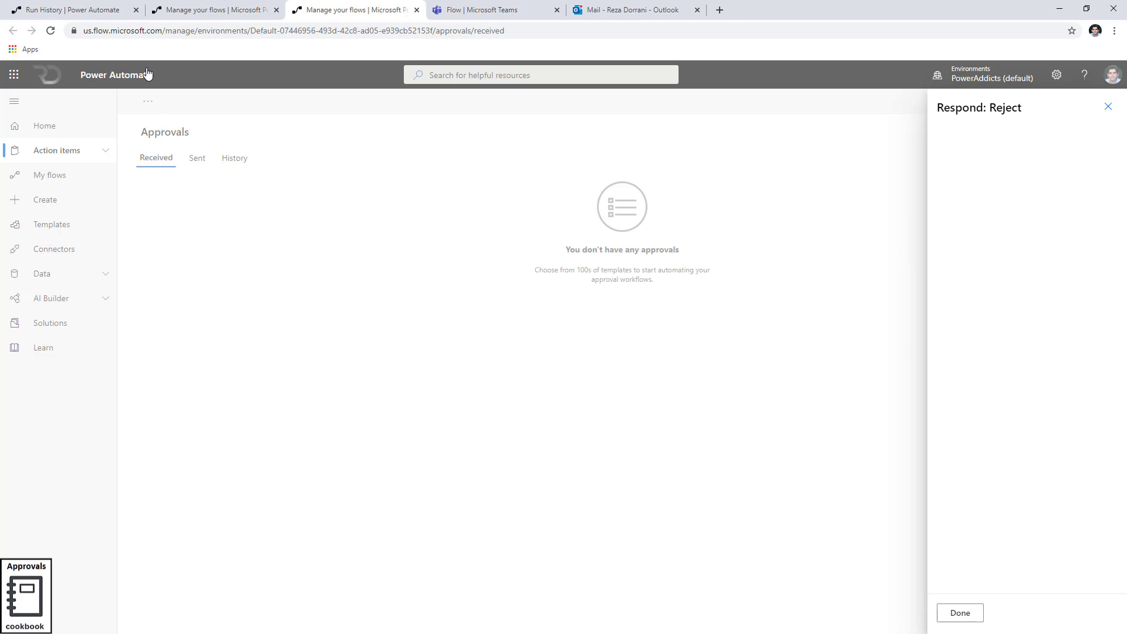
Check the run history, then open the Sample Approval First to Respond email in Outlook
click(92, 8)
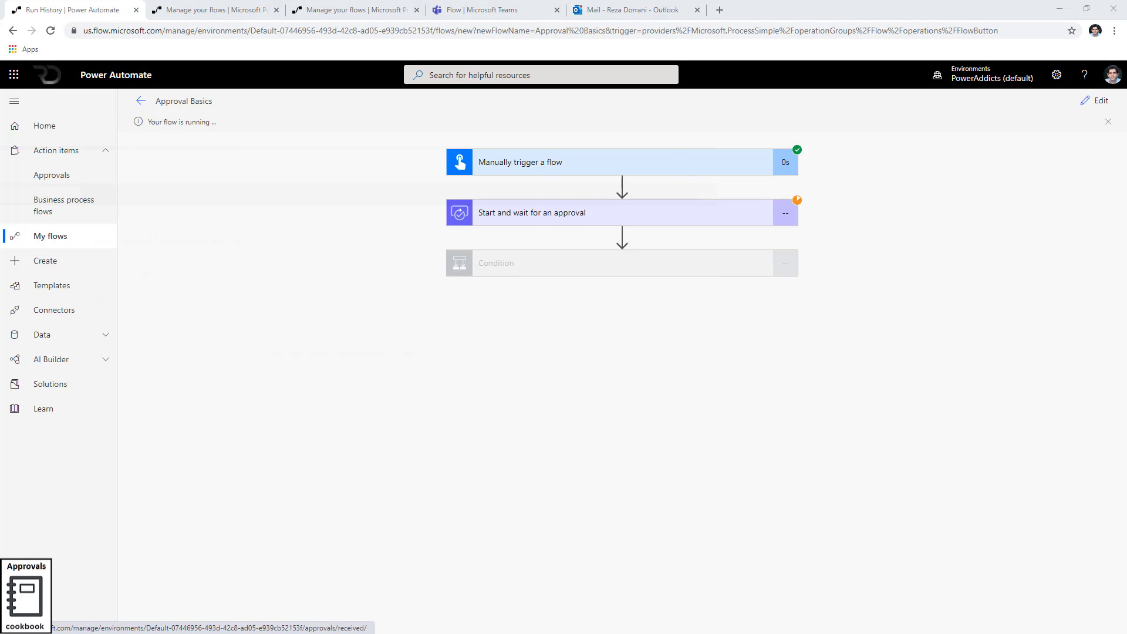
key(alt+Tab)
click(226, 194)
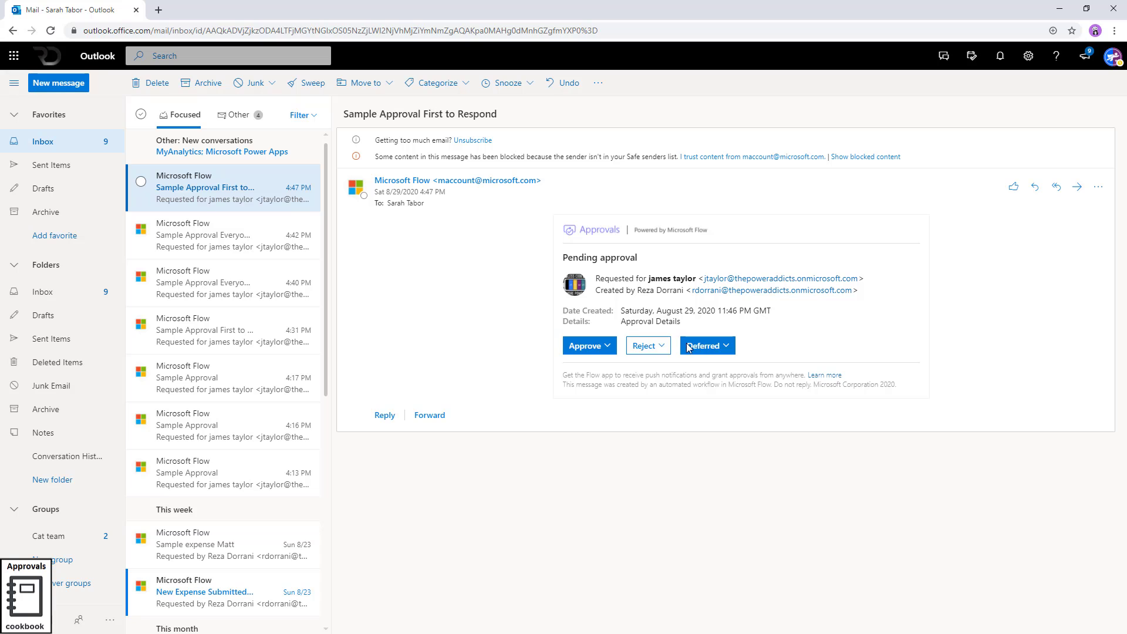
Approve the email request with reason 'ok', then go back to the flow's run history
click(590, 347)
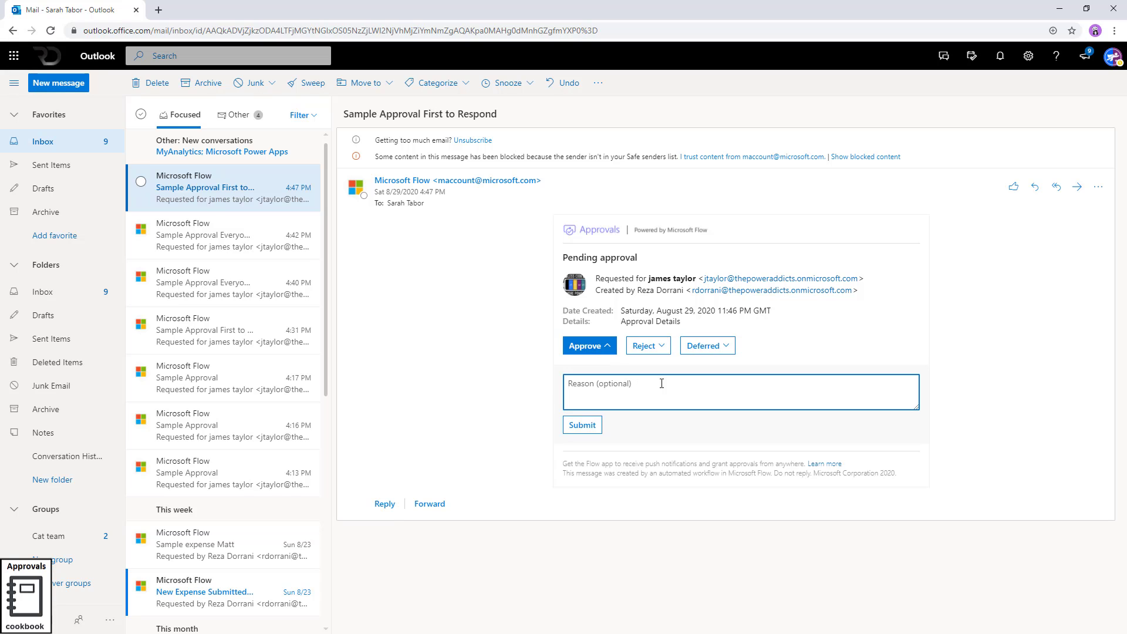
text(ok)
click(581, 426)
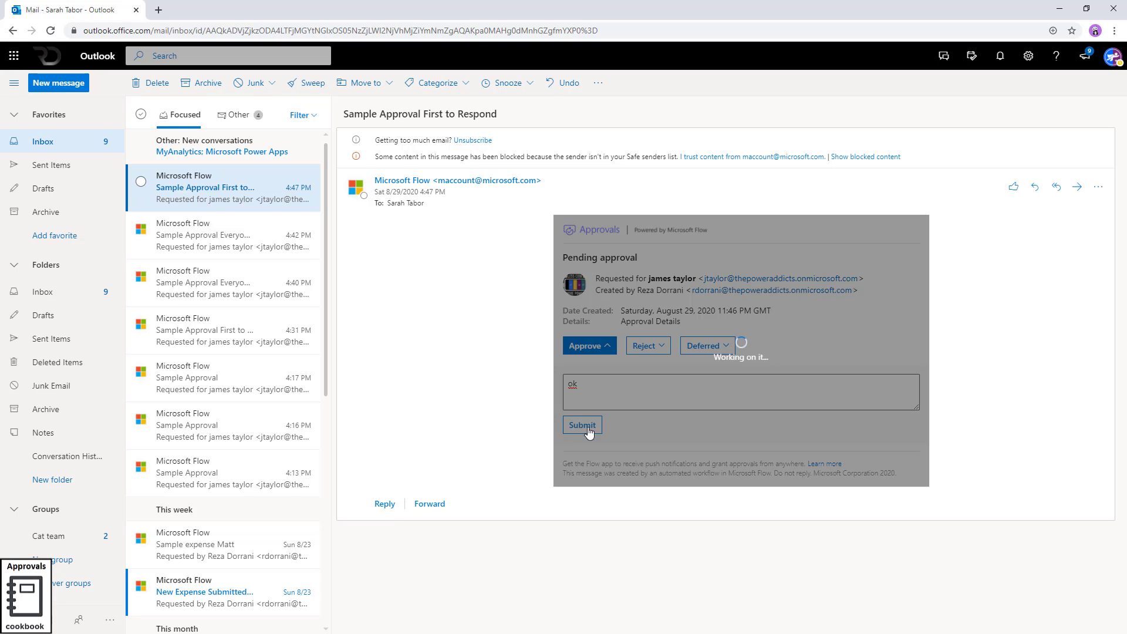
click(1051, 10)
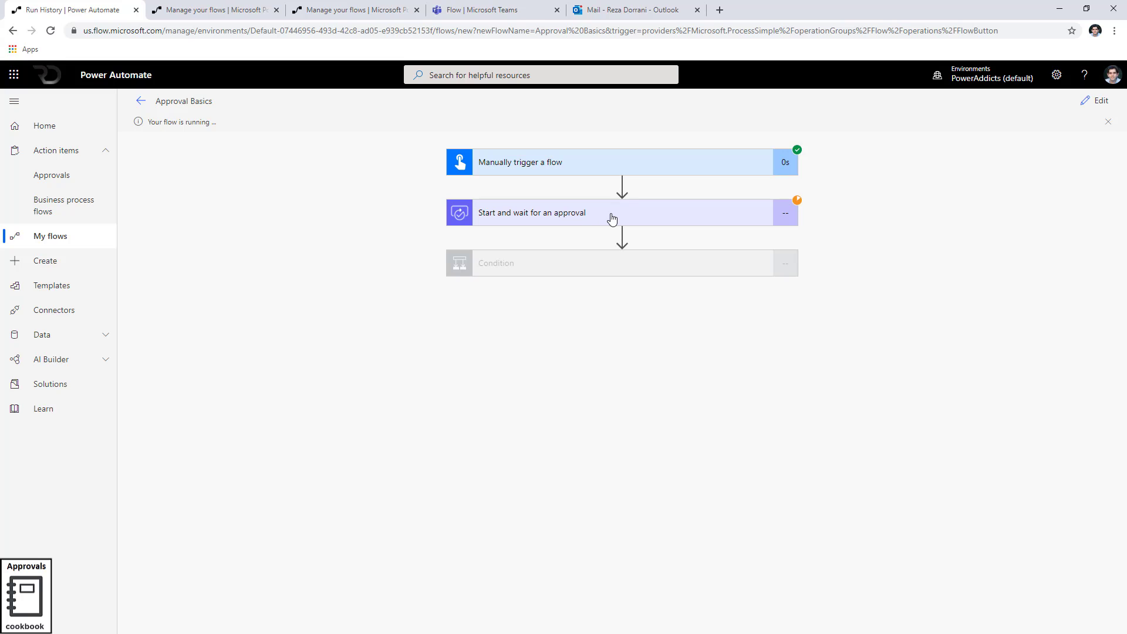
Inspect the run's false Condition result, Compose 2 output Rejected, and the approval step's details
click(583, 270)
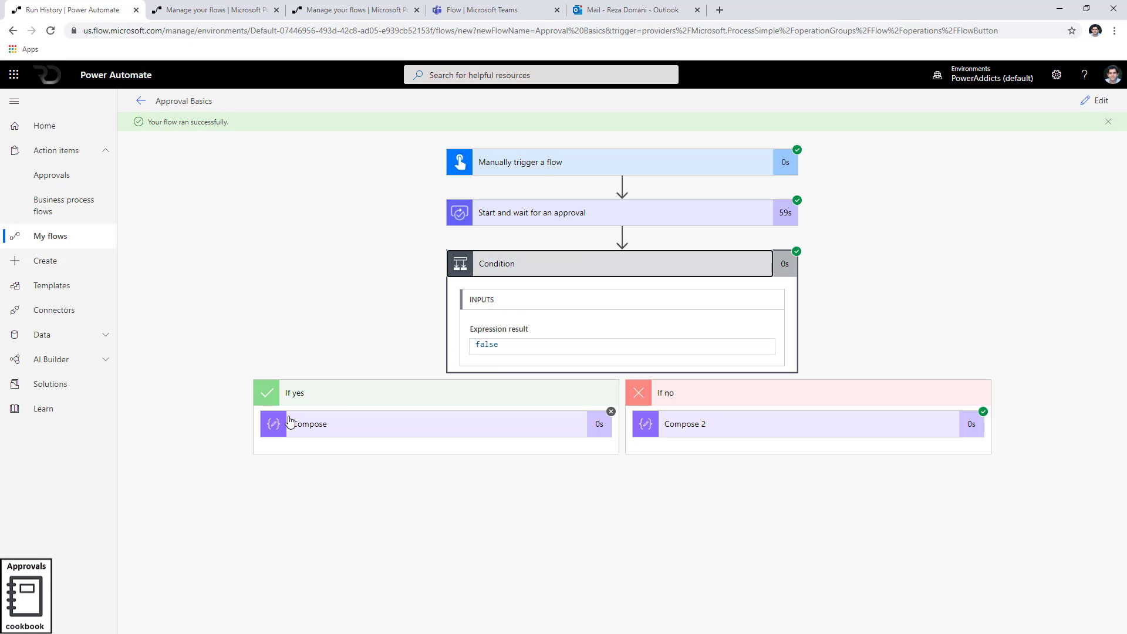
click(716, 434)
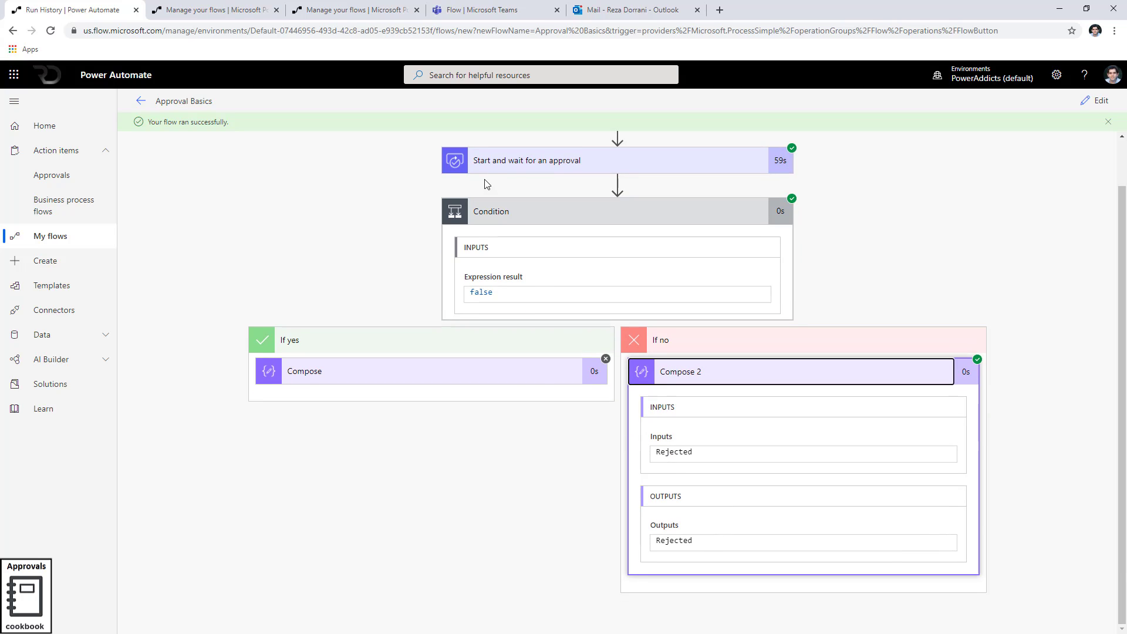
click(487, 167)
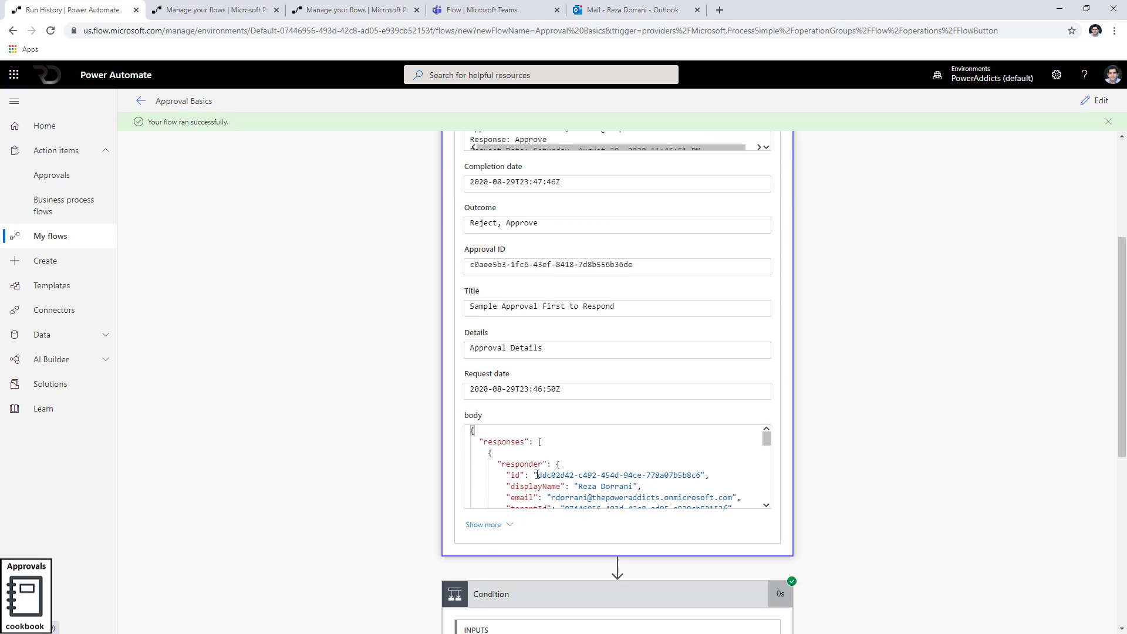
Select all of the approval's response body JSON
click(537, 475)
key(ctrl+a)
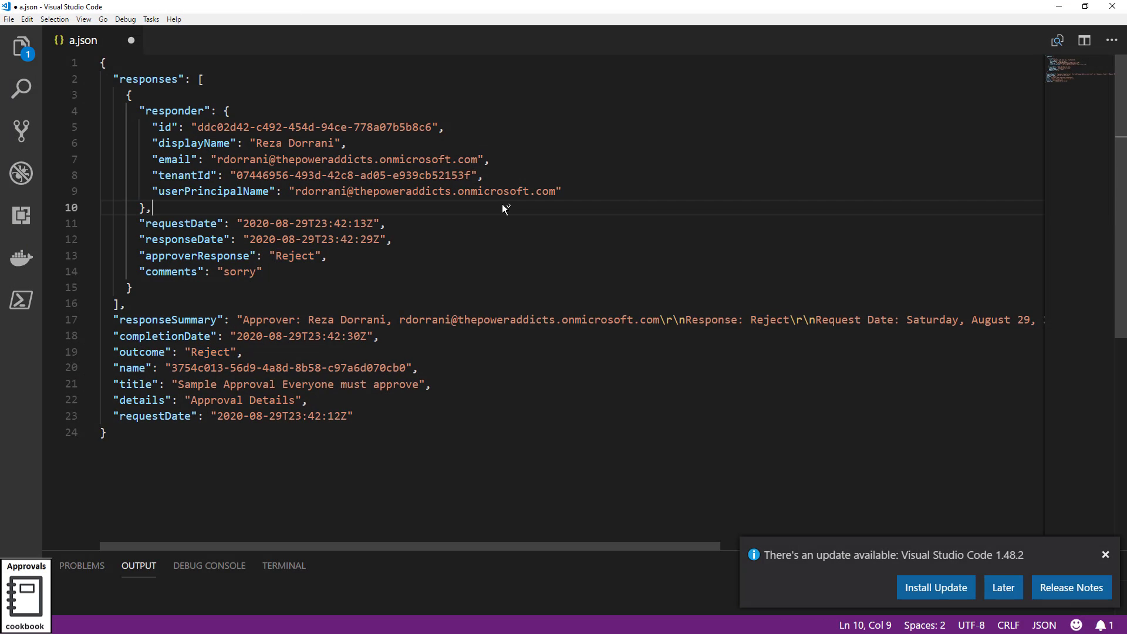
scroll(411, 247, down, 2)
scroll(352, 273, up, 2)
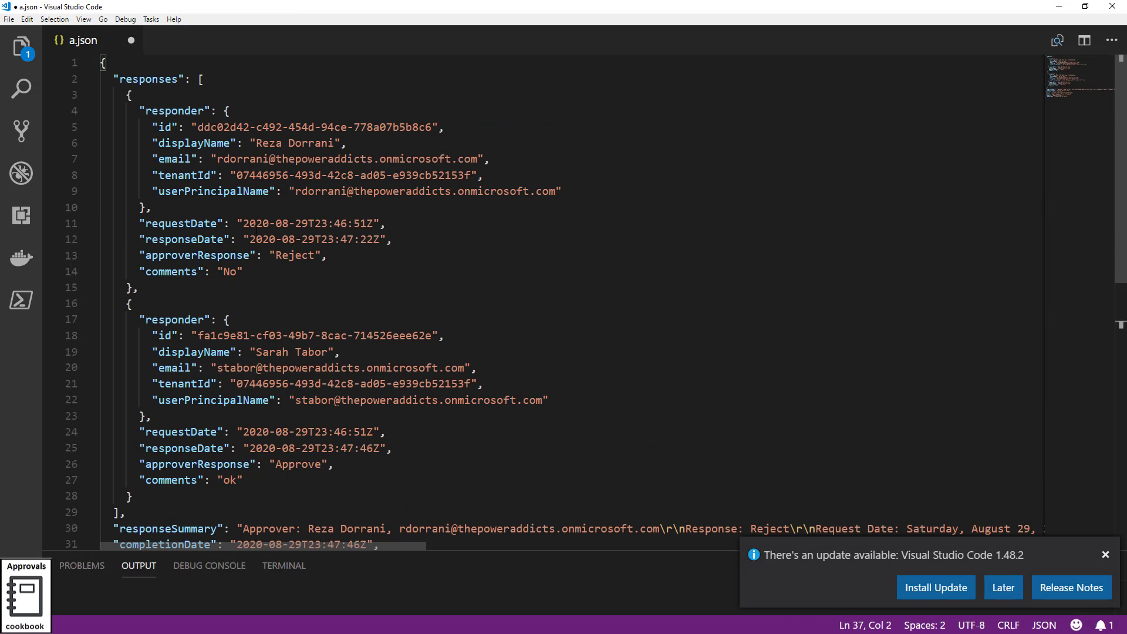
Highlight each approver's response and comment in a.json: Reject with 'No', Approve with 'ok'
double_click(295, 256)
double_click(229, 272)
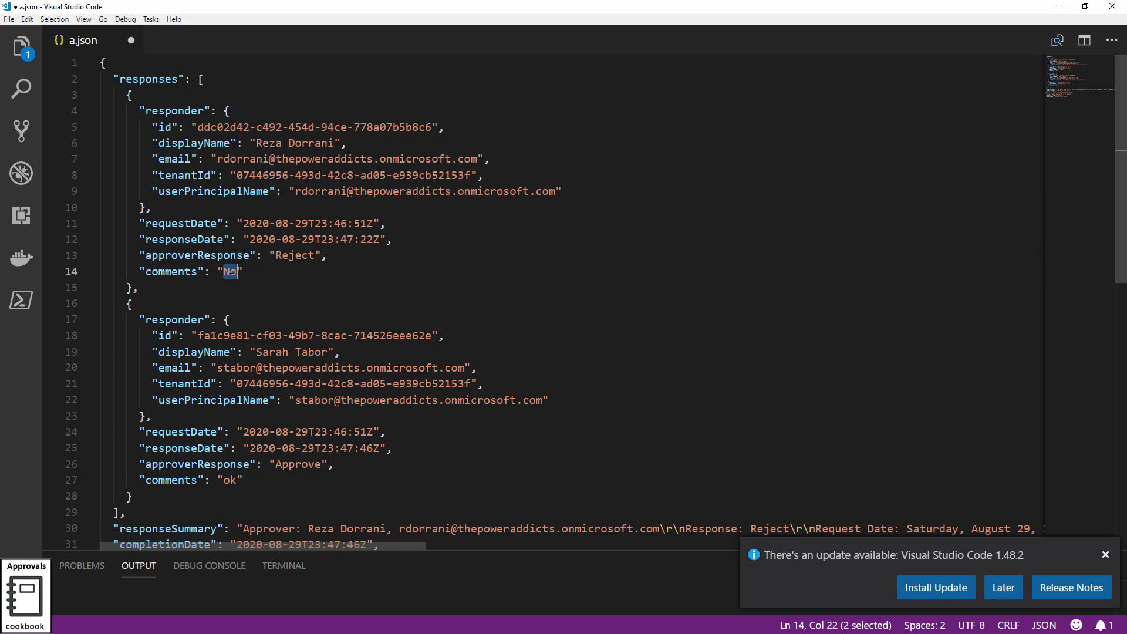
scroll(230, 274, down, 3)
double_click(278, 329)
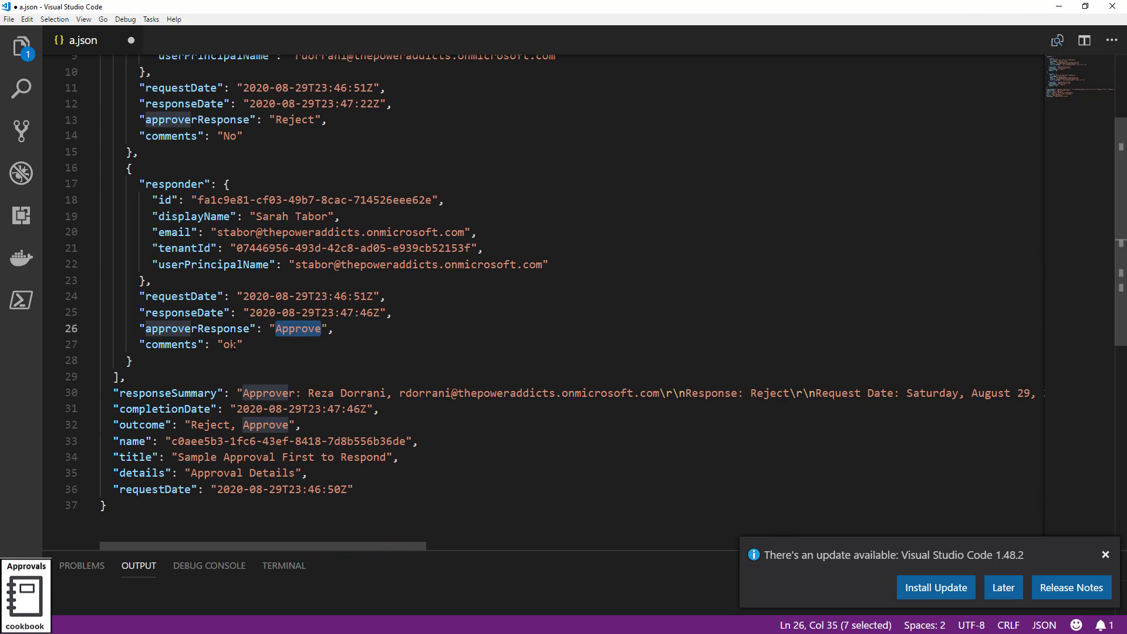
double_click(229, 345)
Inspect the combined outcome value with Reject and Approve, then open the Approval Basics flow for editing
drag(107, 425, 321, 420)
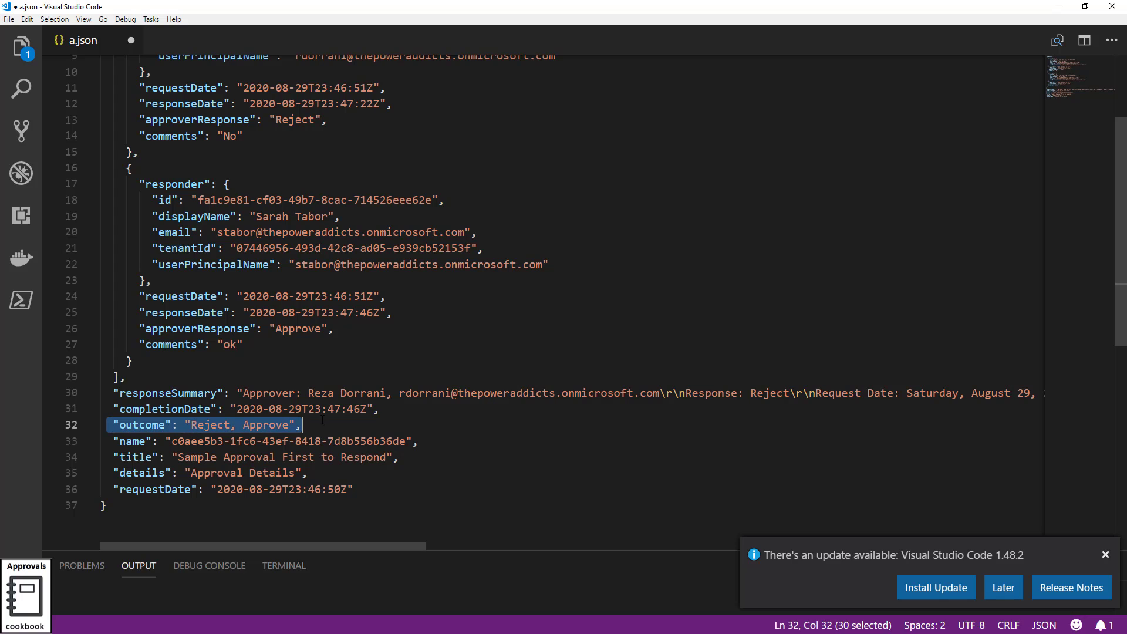
drag(191, 425, 285, 424)
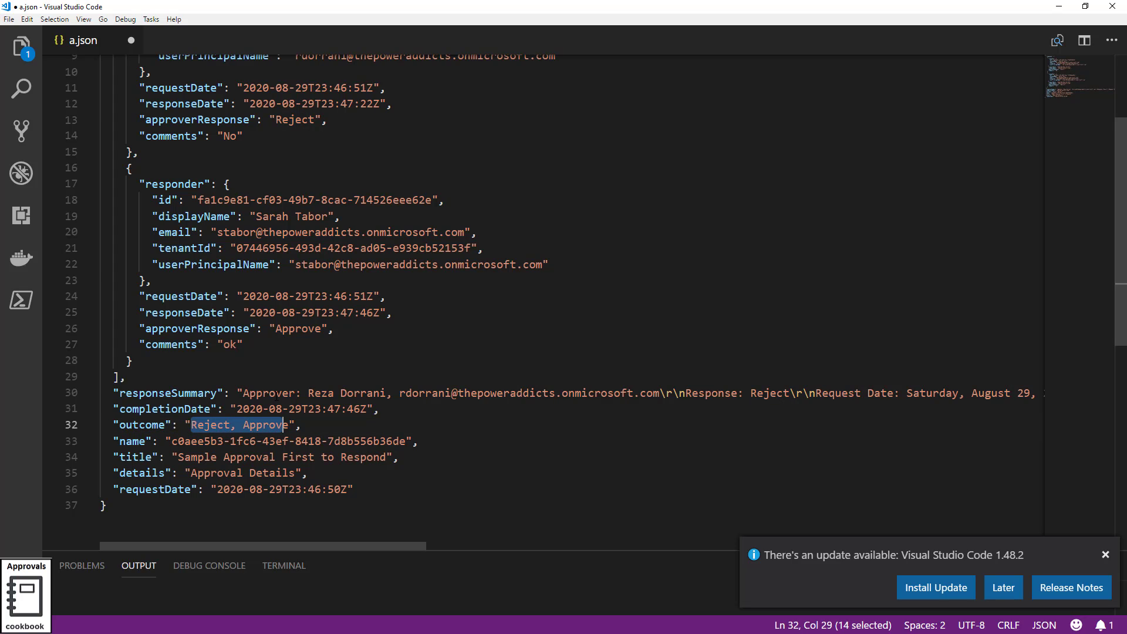
double_click(211, 425)
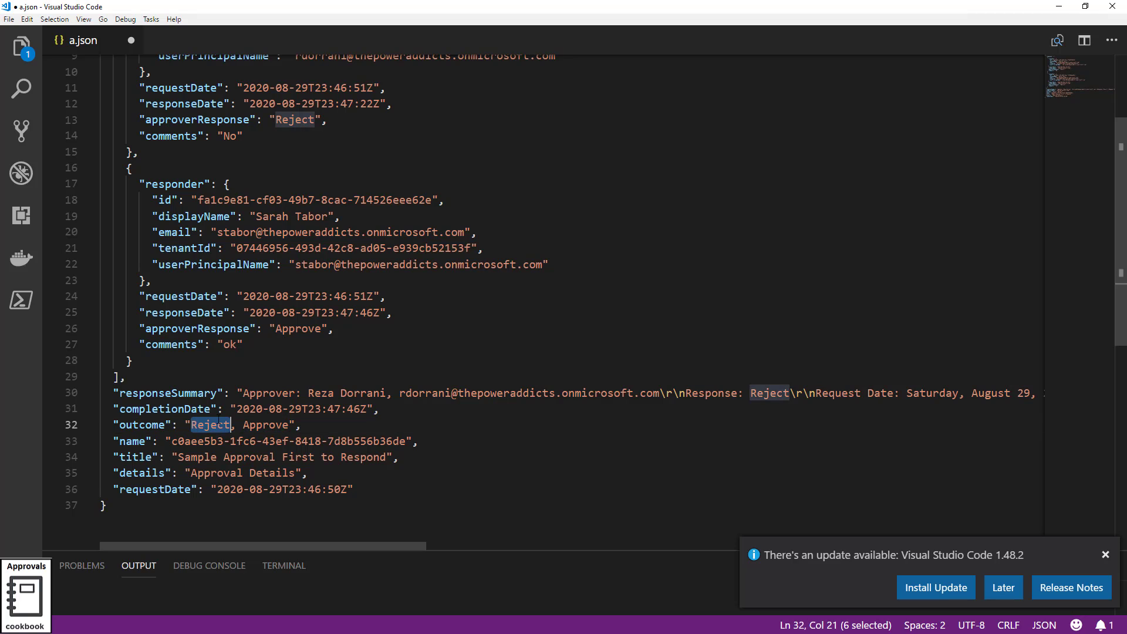
double_click(265, 424)
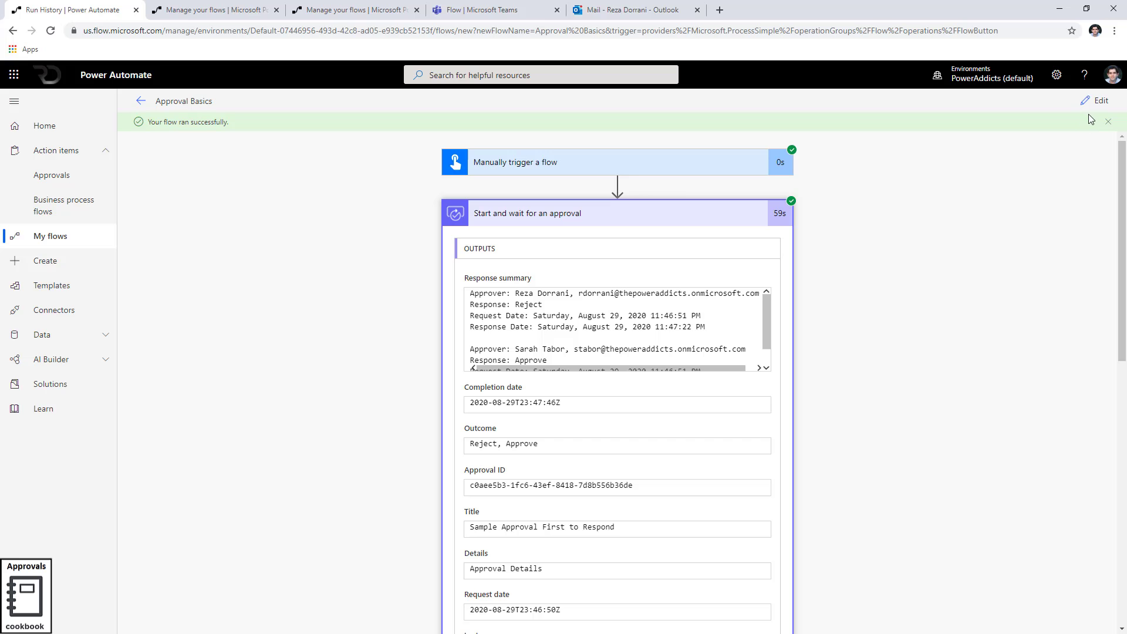
click(1091, 103)
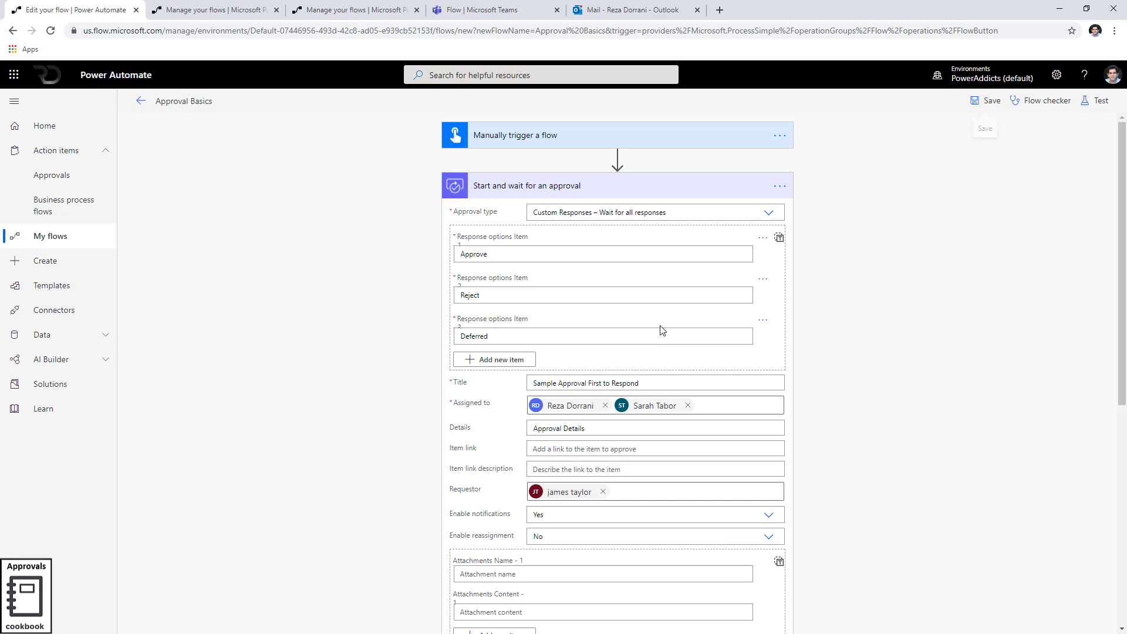
Switch the approval to Custom Responses – Wait for one response with options Yes and No
click(767, 214)
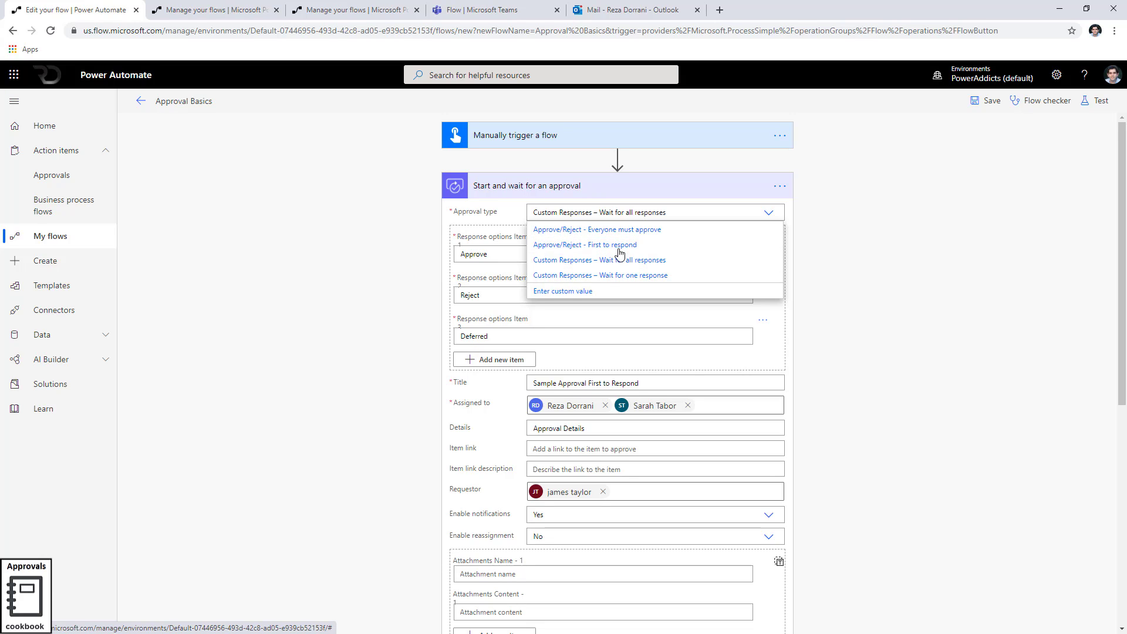
click(599, 276)
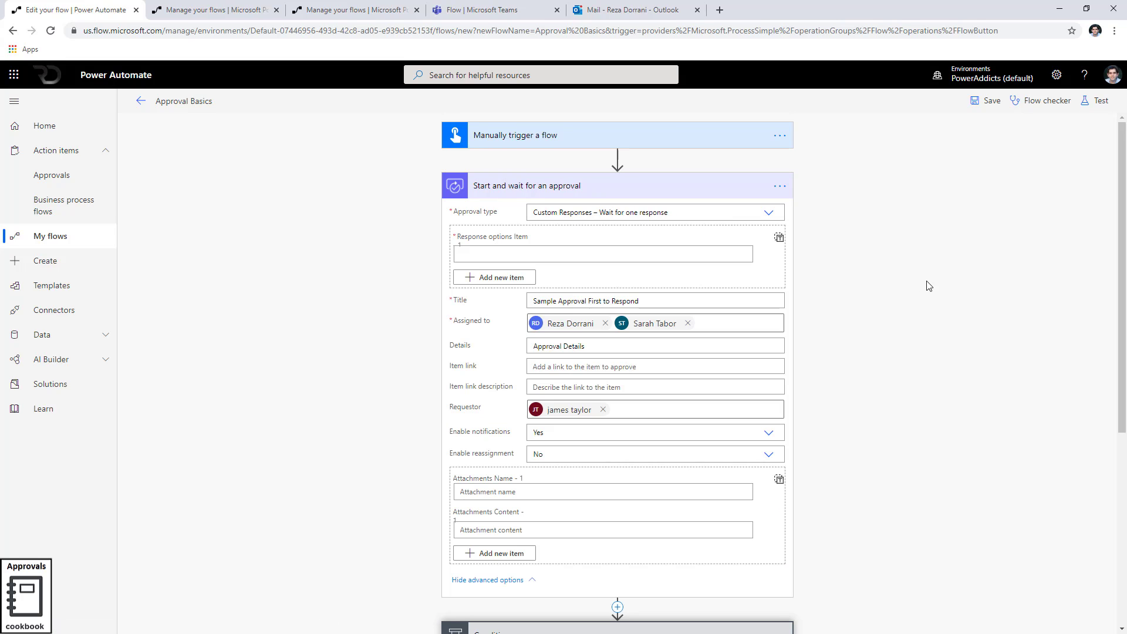
click(498, 255)
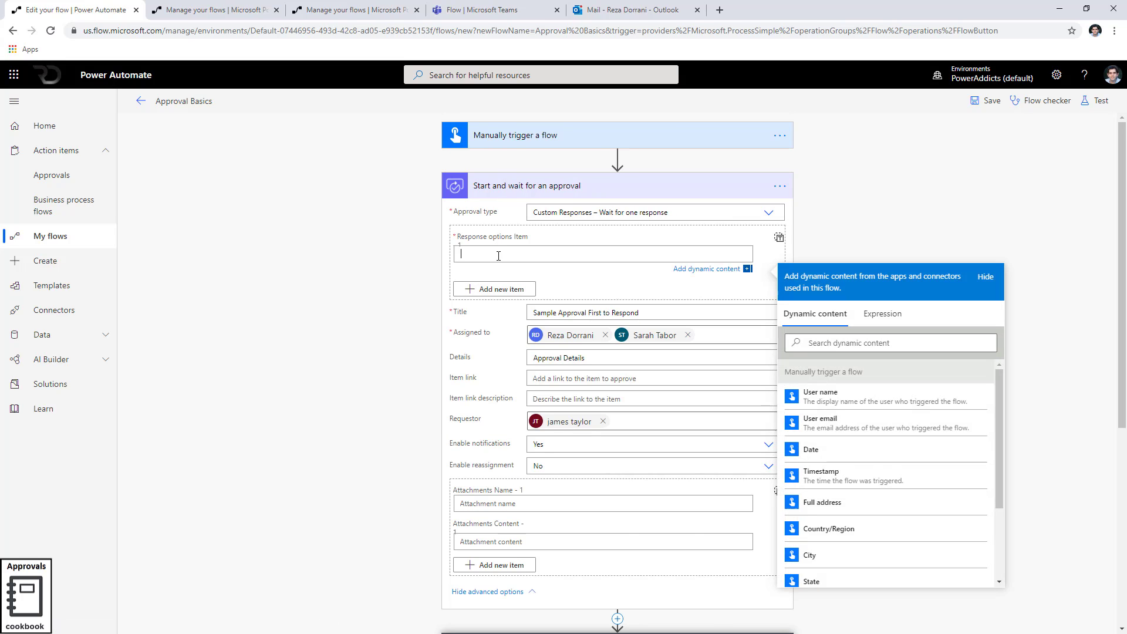
text(Yes)
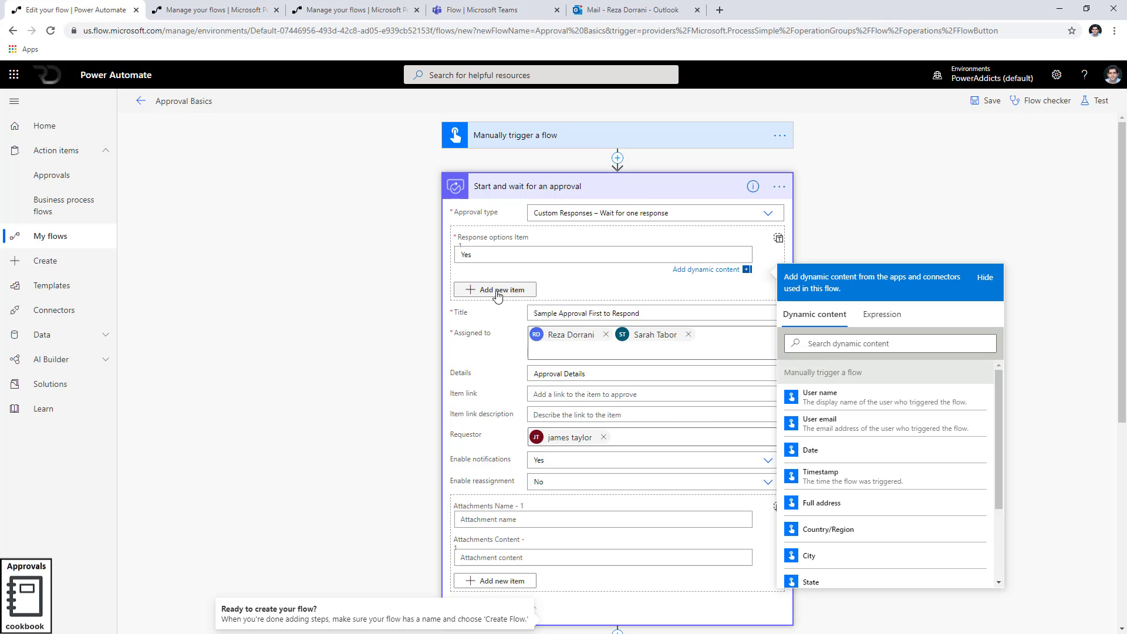
click(496, 289)
click(494, 295)
text(No)
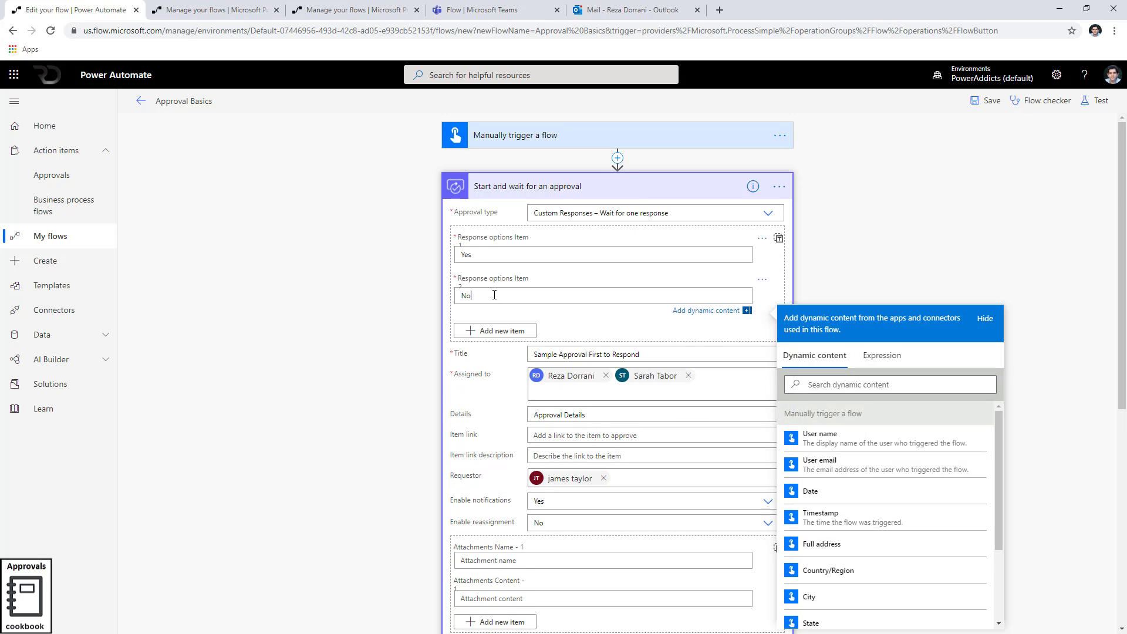
click(343, 360)
Change the condition to Outcome is equal to Yes
scroll(343, 360, down, 2)
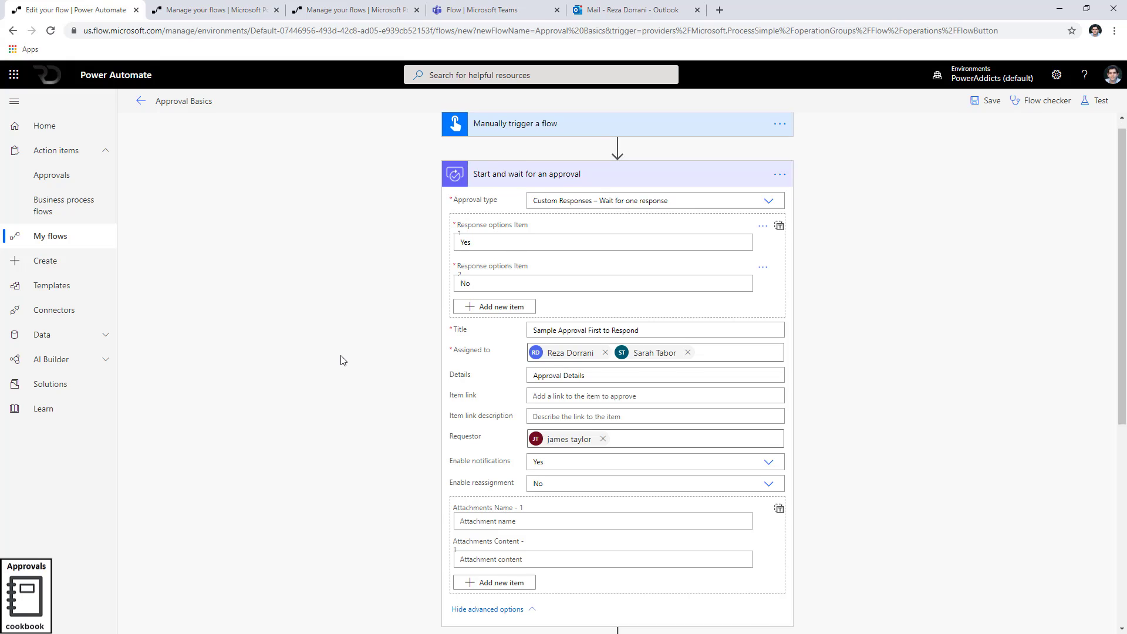
scroll(344, 360, down, 6)
scroll(343, 360, up, 5)
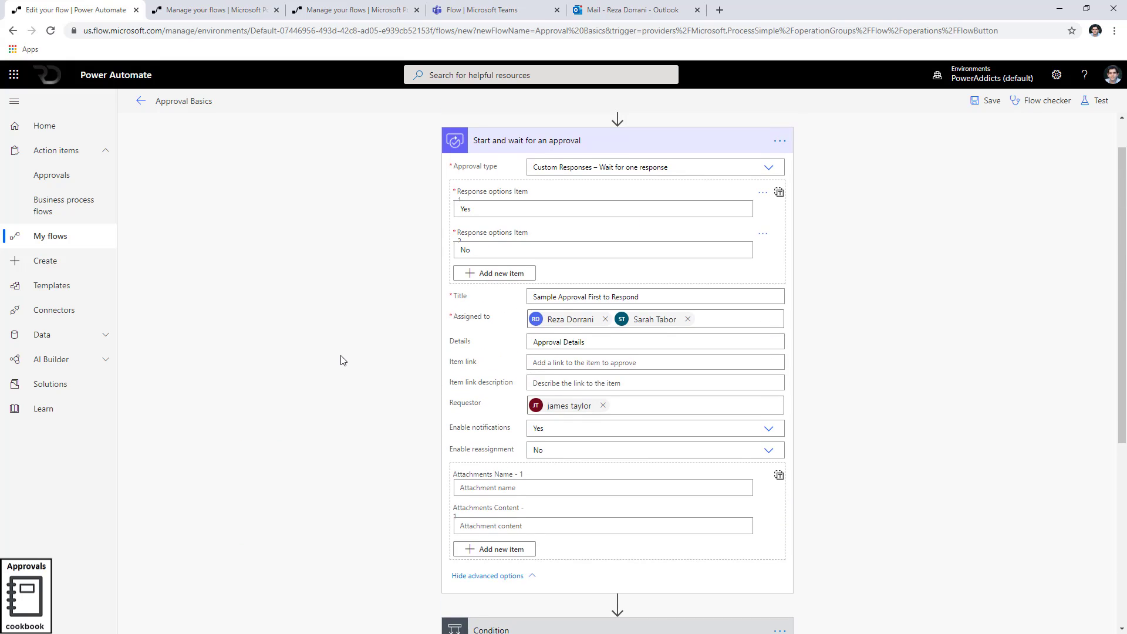
scroll(390, 350, down, 5)
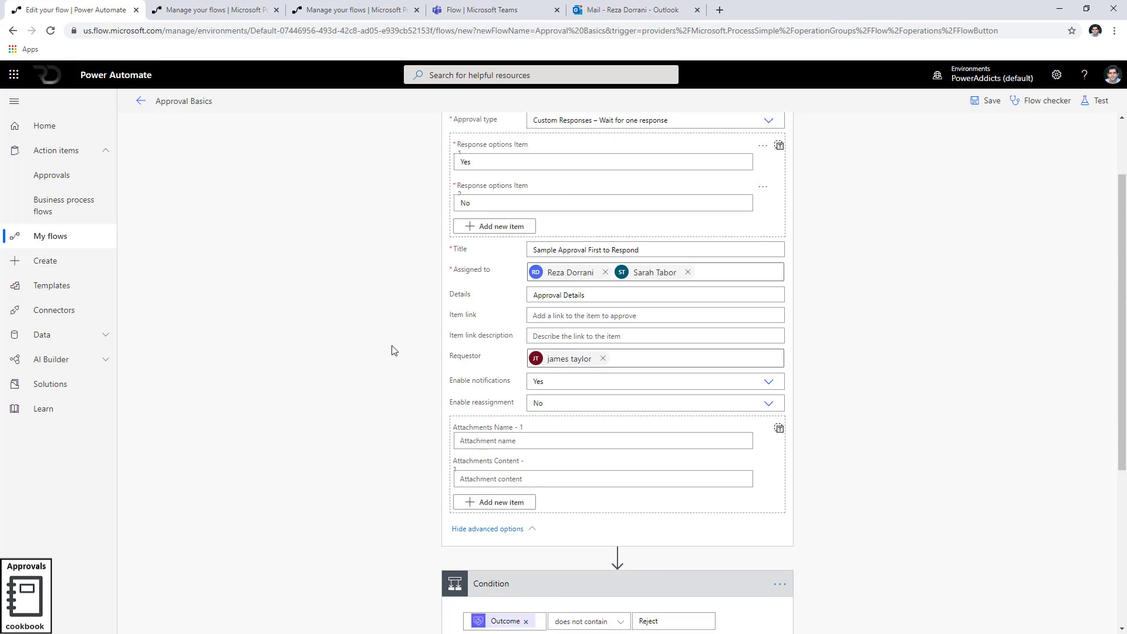
click(590, 352)
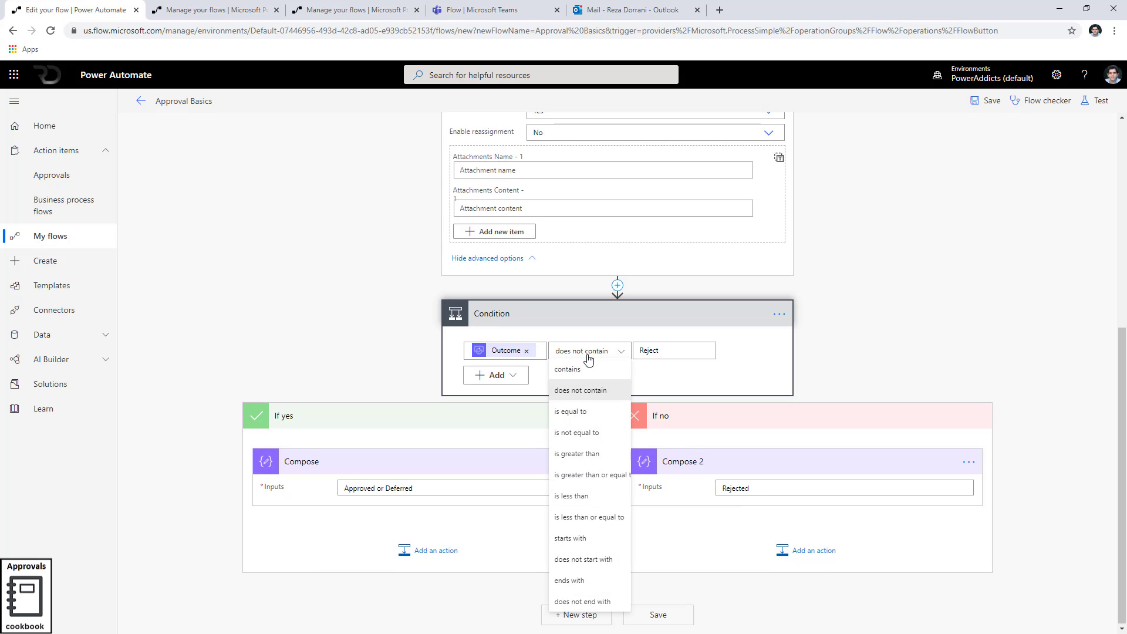
click(587, 412)
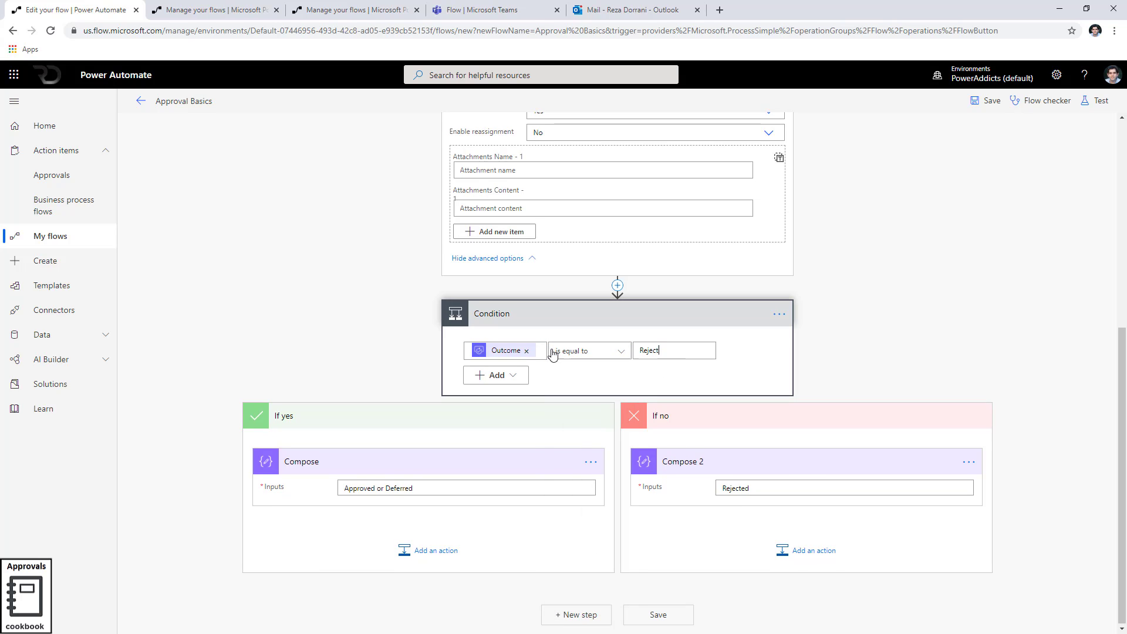
key(Tab)
text(Yes)
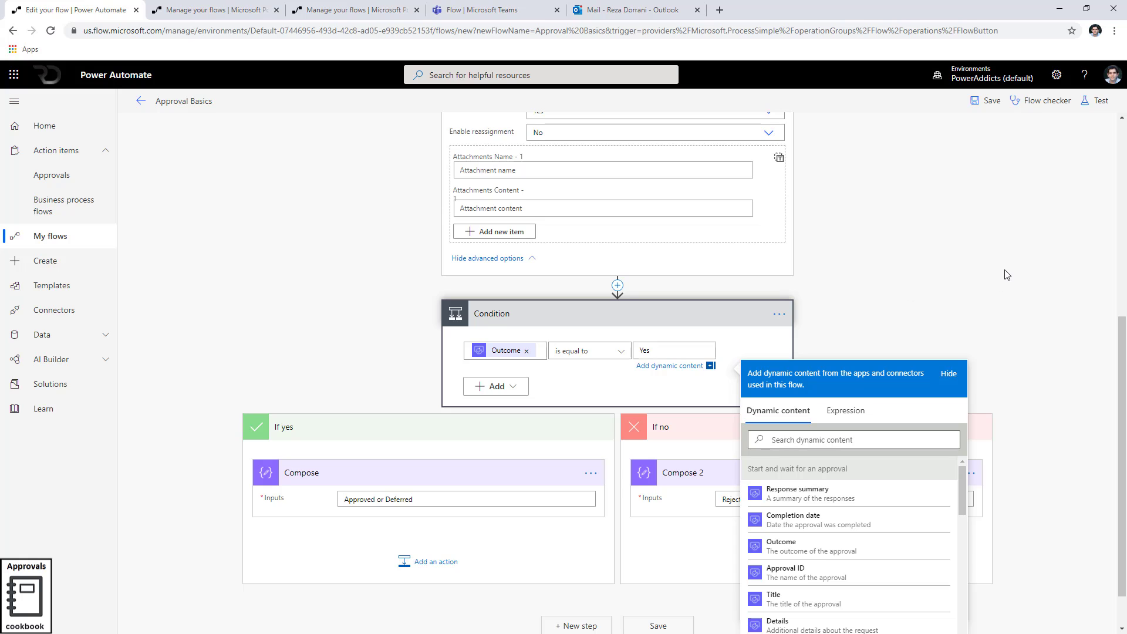
click(677, 323)
Review the approval's response options and start a test run of the flow
scroll(678, 323, up, 6)
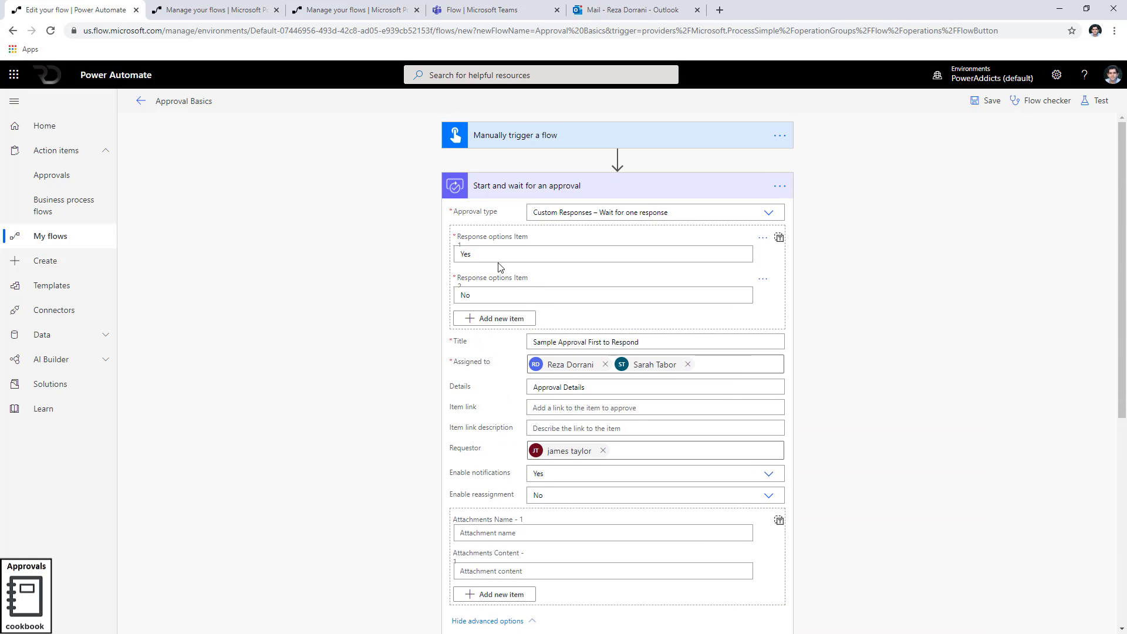
drag(499, 256, 332, 260)
click(377, 305)
scroll(379, 319, down, 5)
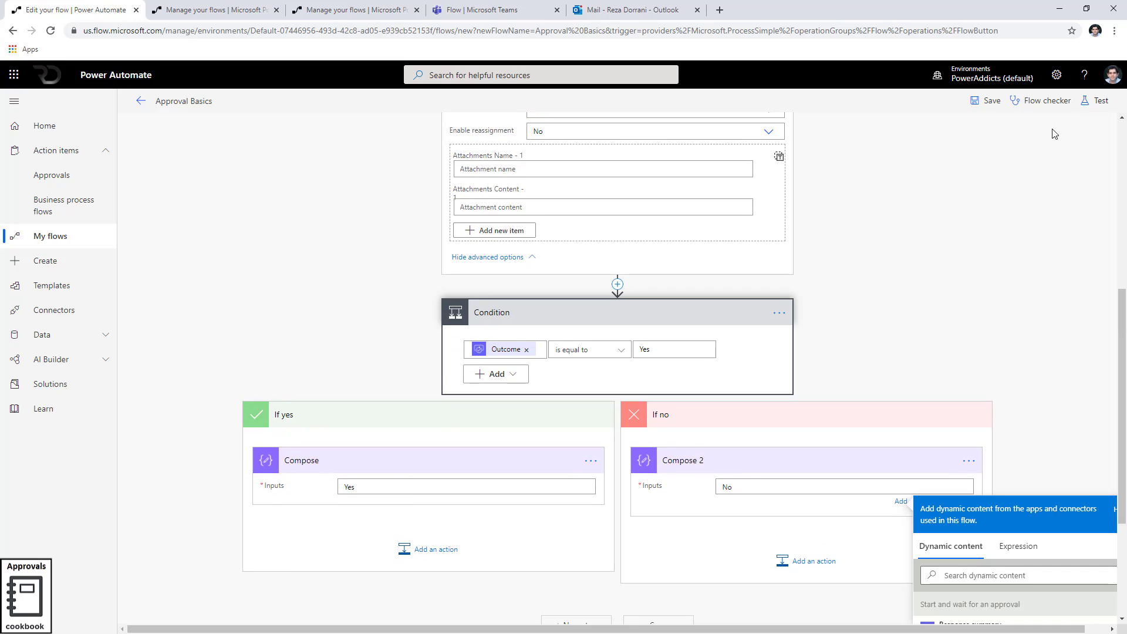
click(1095, 101)
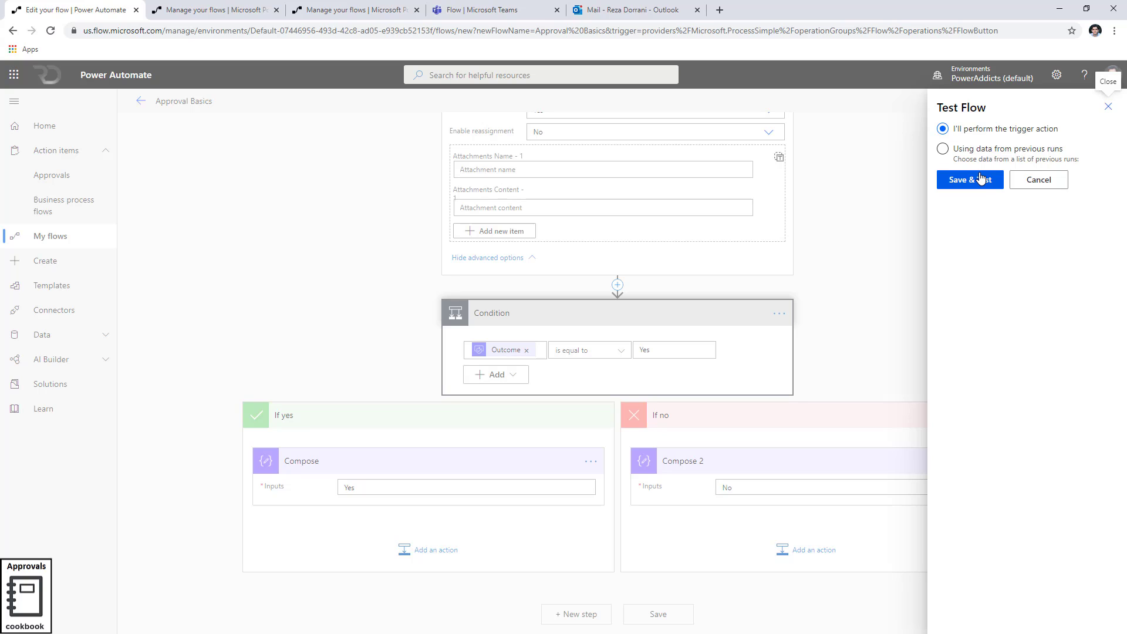
Save and test the flow, then open the Sample Approval First to Respond request in the mobile app's Approvals
click(979, 179)
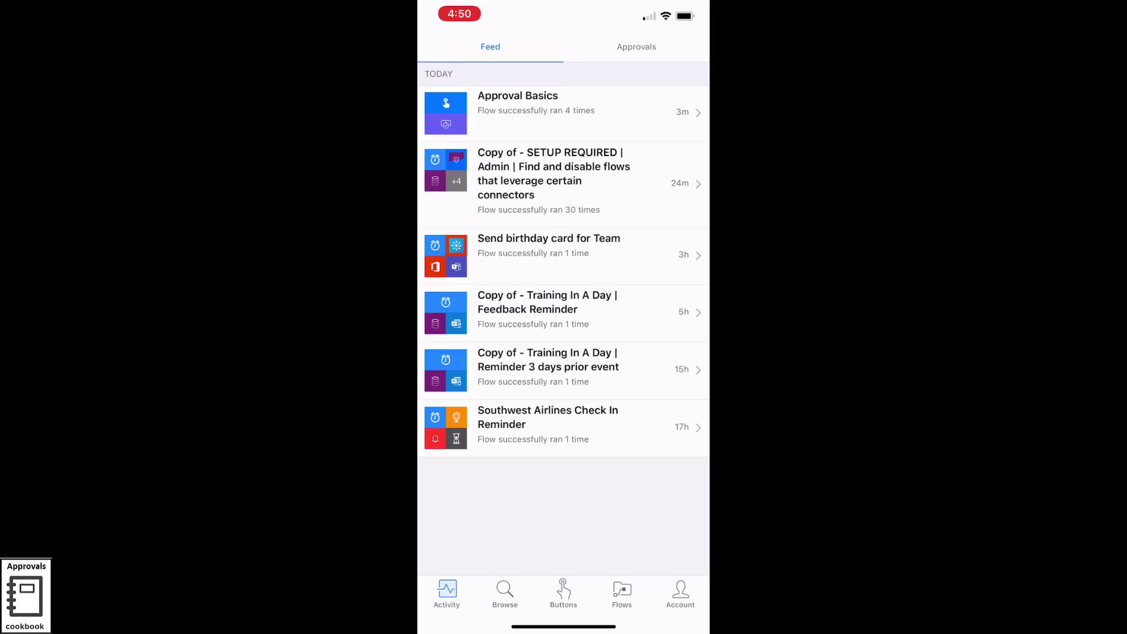
click(637, 47)
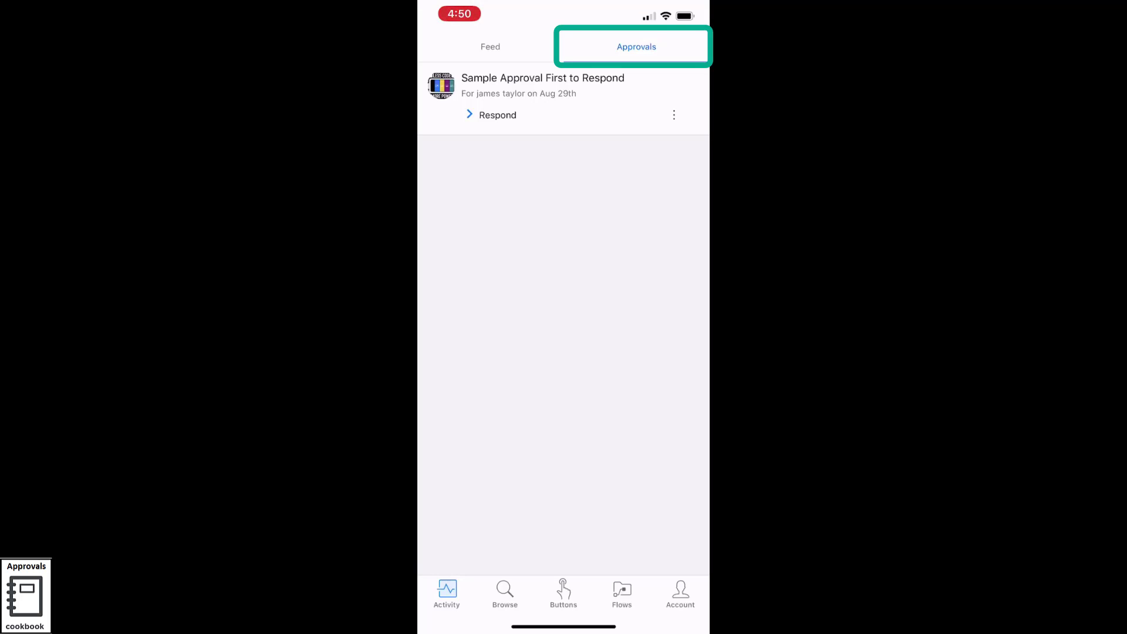
click(497, 114)
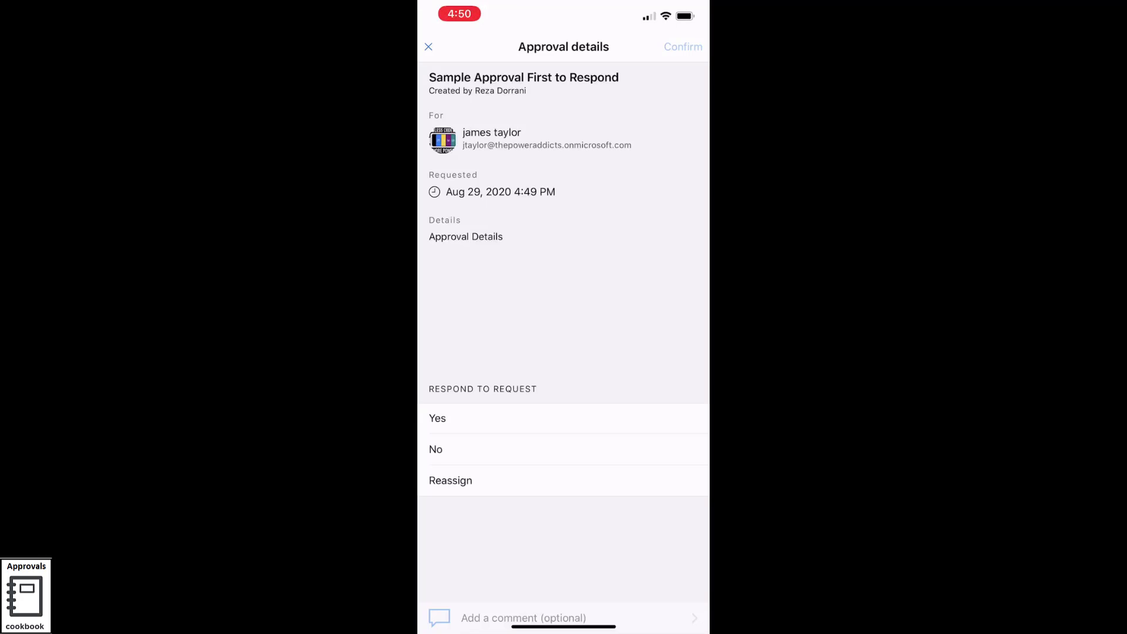
Respond Yes with the comment 'All ok' and confirm
click(437, 418)
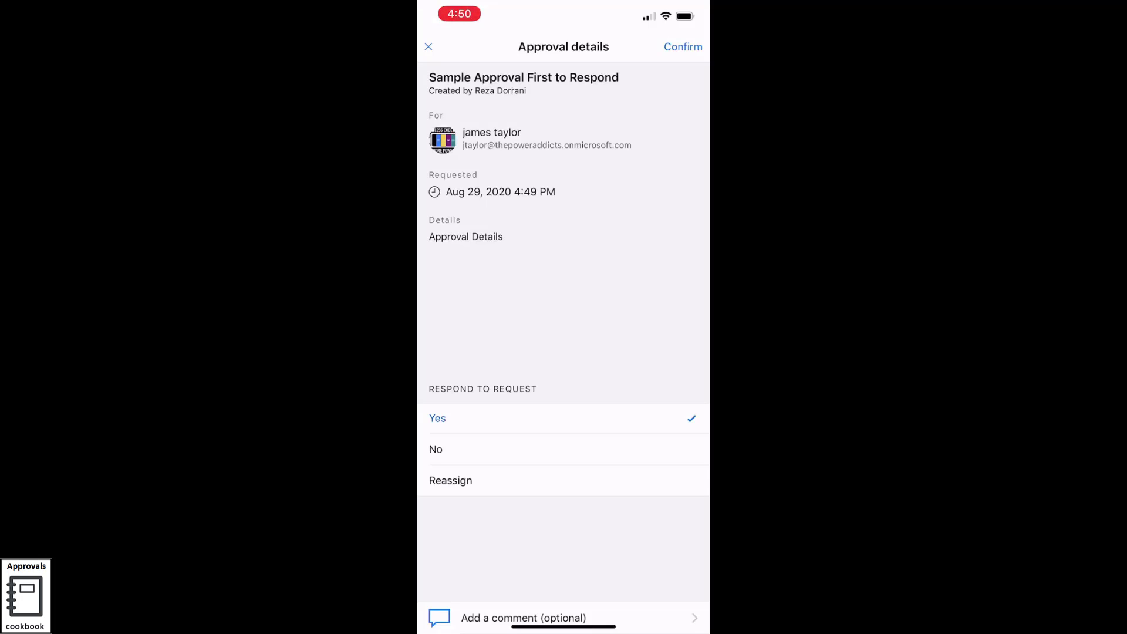
click(524, 618)
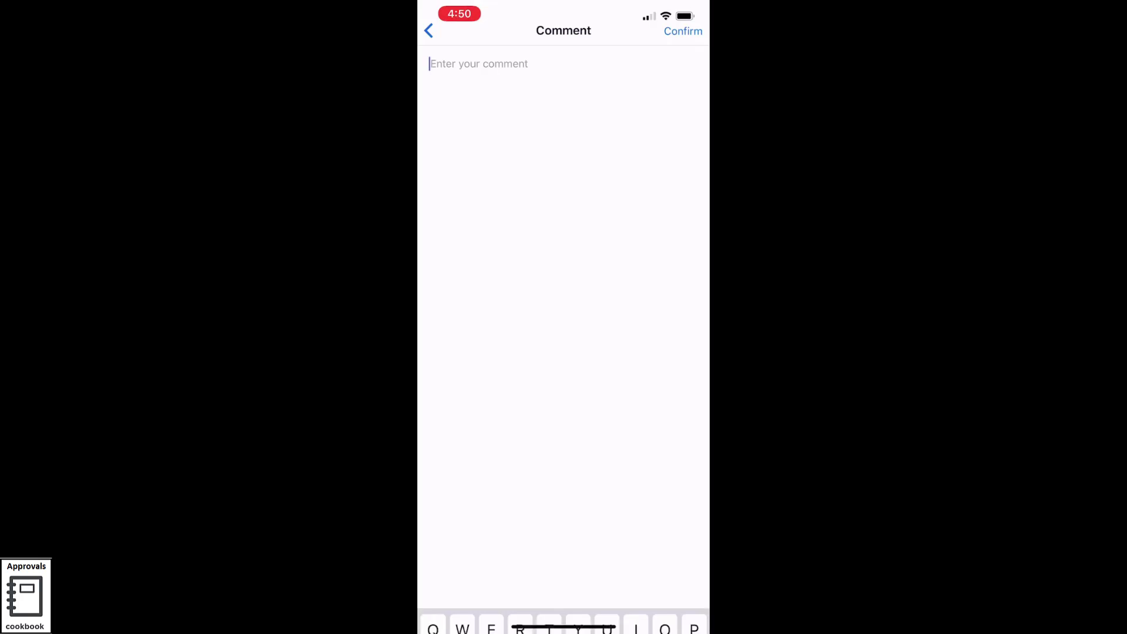
text(All ok)
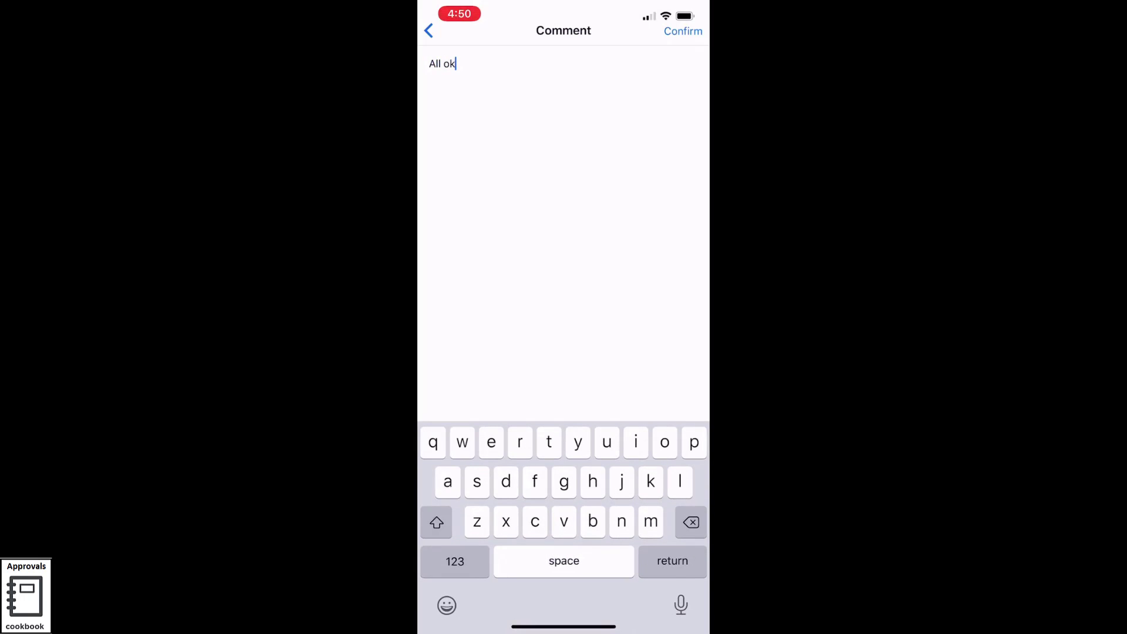
click(683, 31)
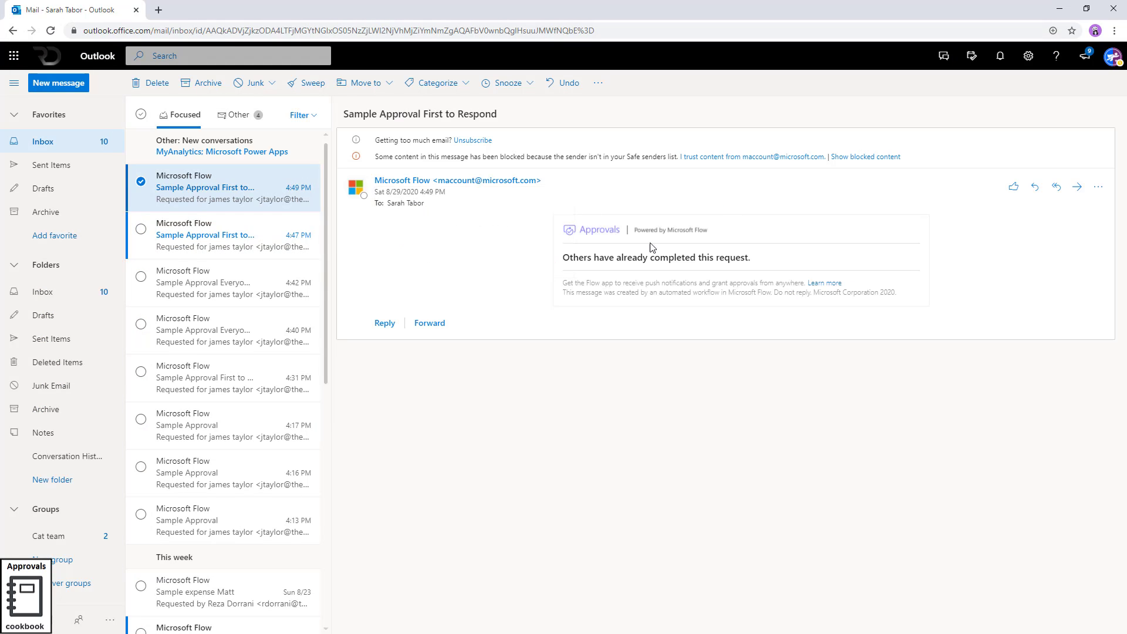
In the run history, expand the approval, Condition and Compose steps to view their results
click(1064, 7)
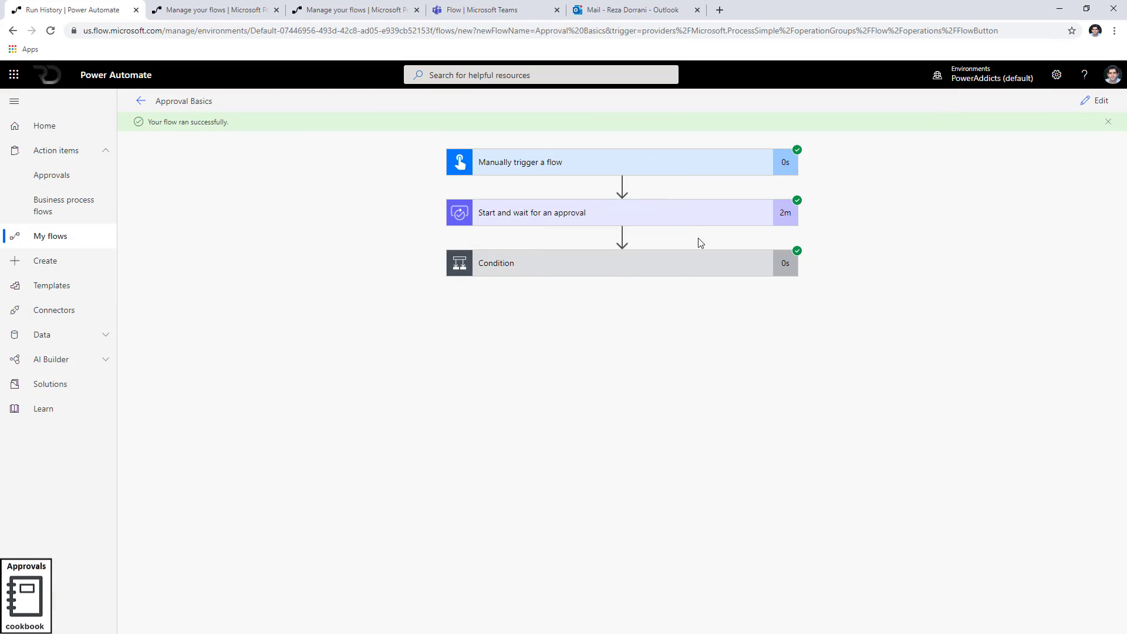
click(640, 219)
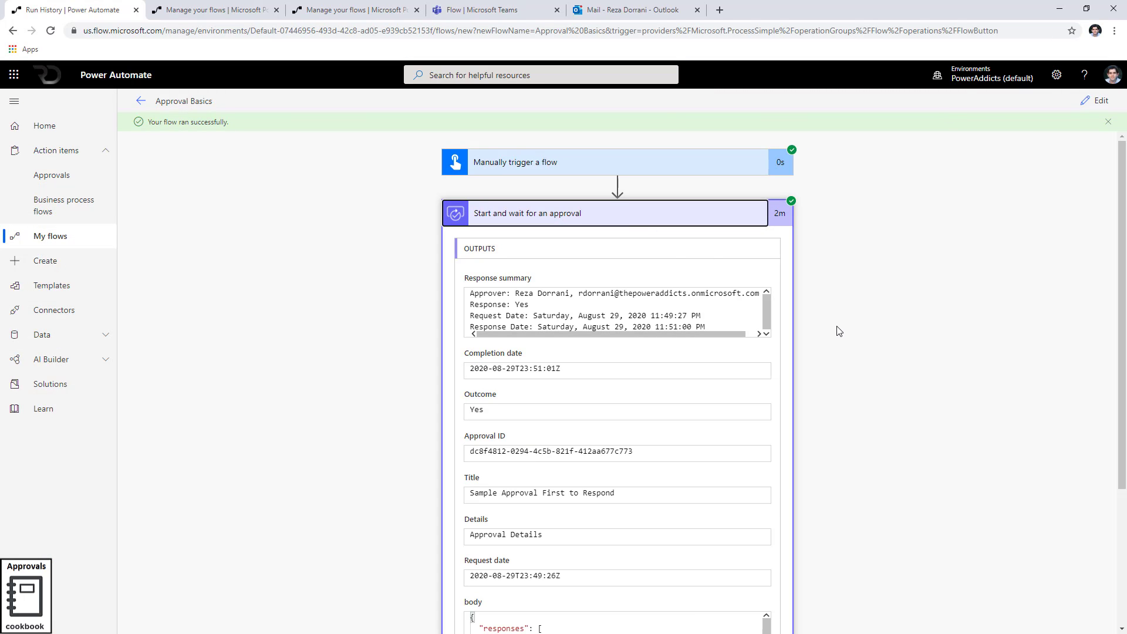
scroll(594, 437, down, 6)
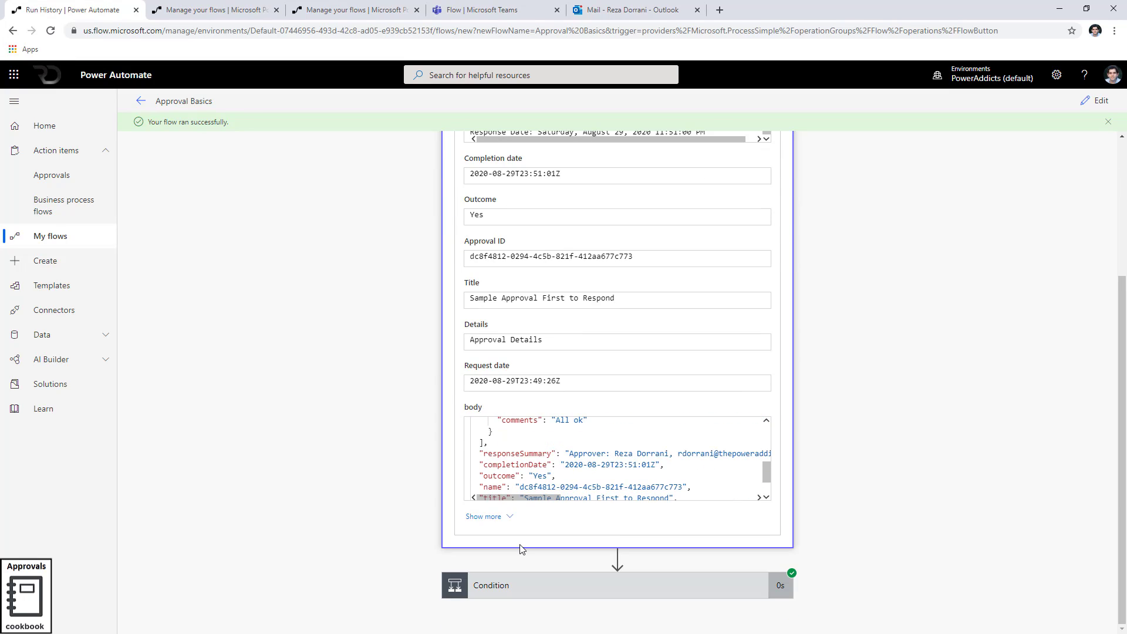
click(580, 585)
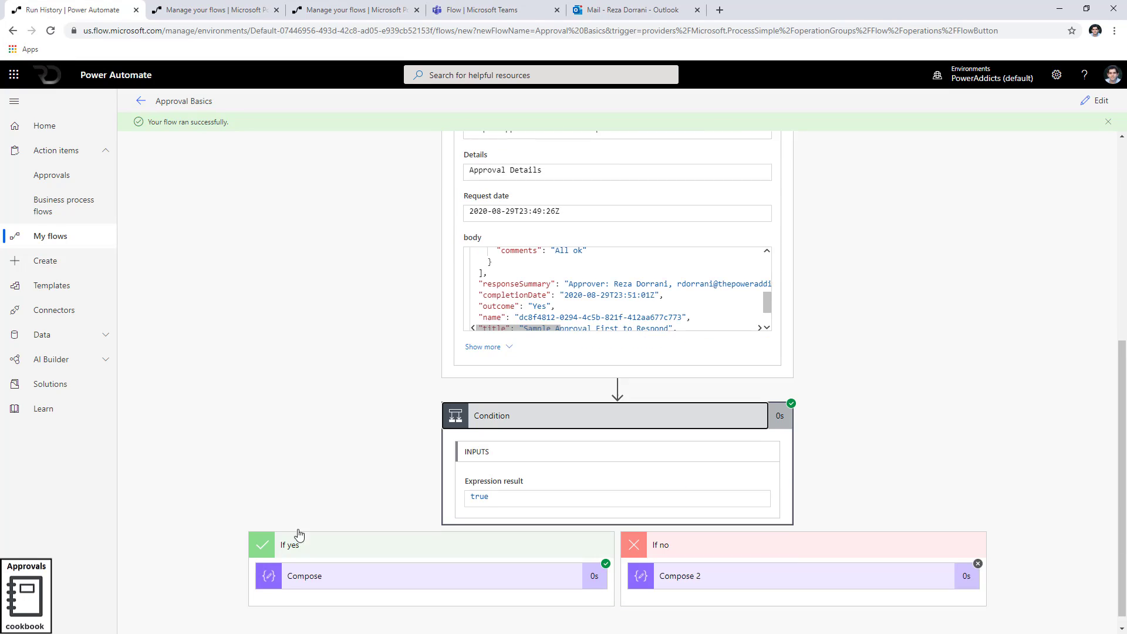
click(435, 567)
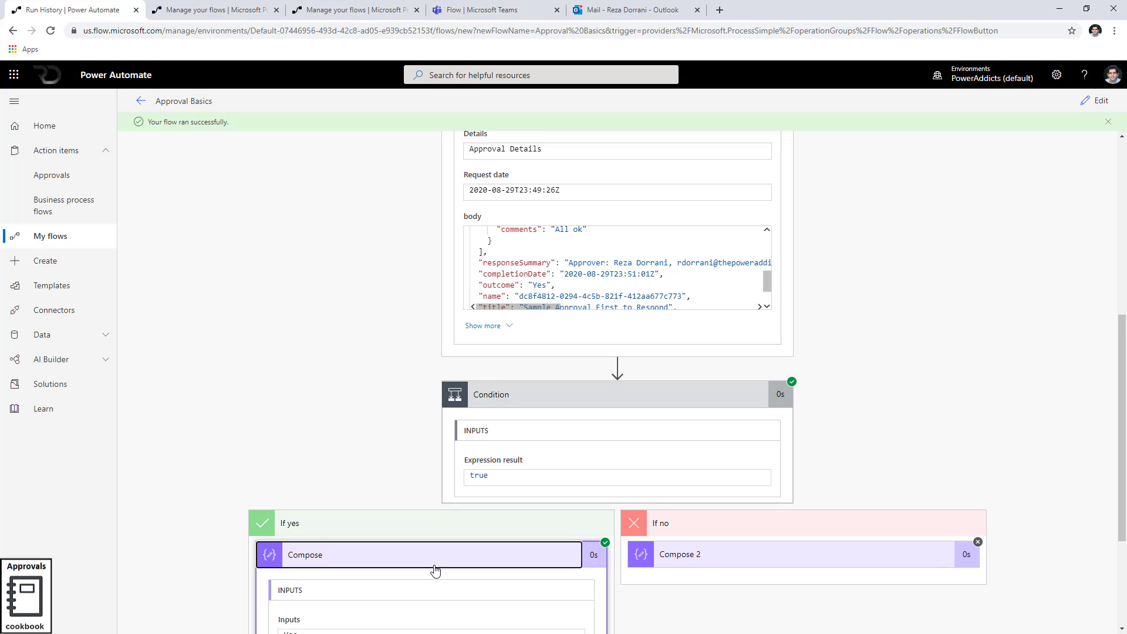
Select all of the approval's body output JSON
scroll(536, 293, up, 3)
click(536, 314)
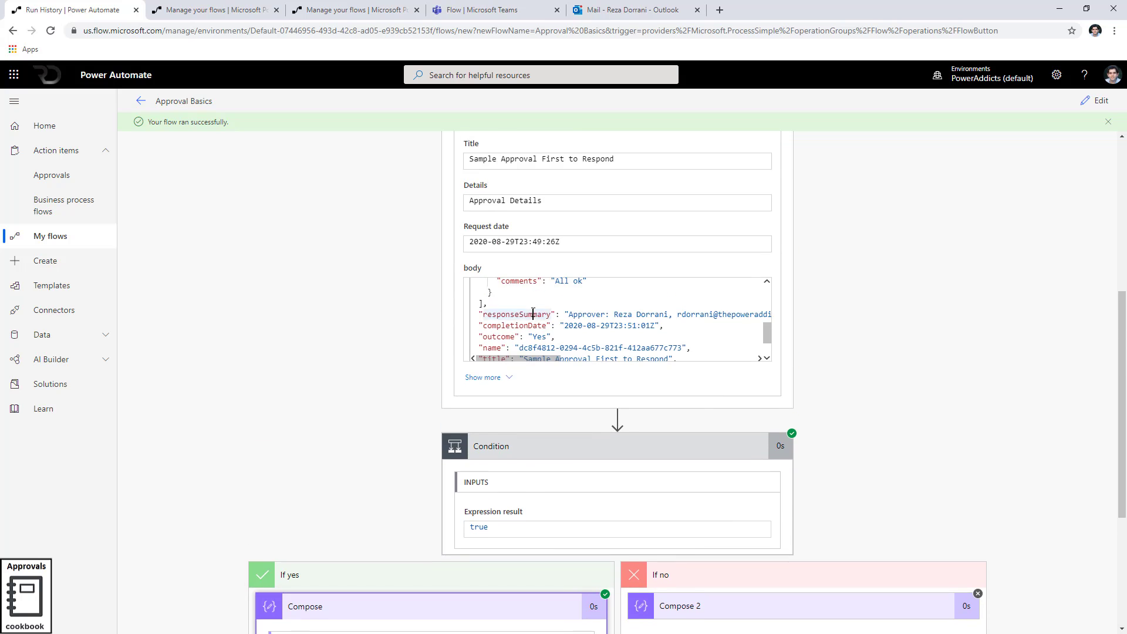
key(ctrl+a)
Copy the body JSON and paste it over a.json's contents in Visual Studio Code
key(ctrl+c)
key(alt+Tab)
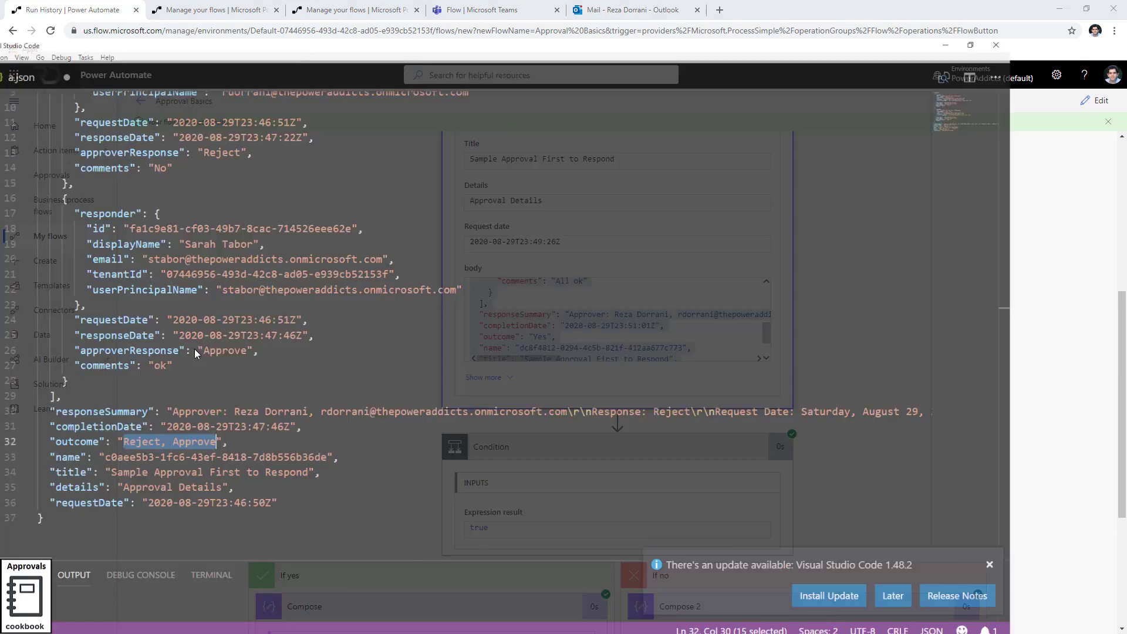
key(ctrl+a)
key(ctrl+v)
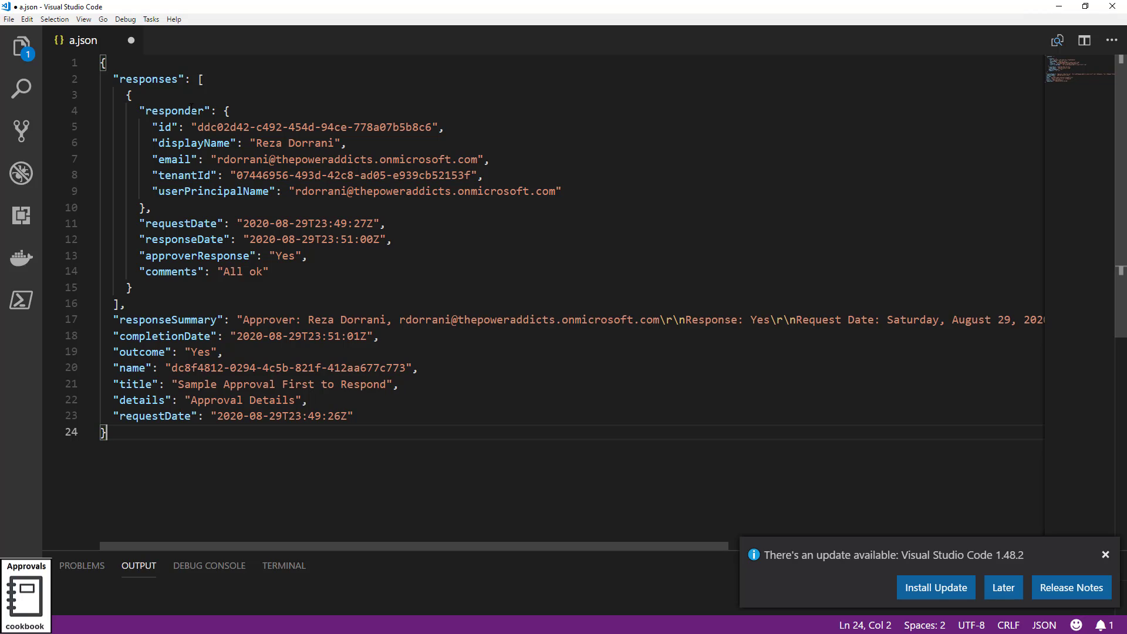
Review the single Yes response, its comment 'All ok' and outcome Yes, then return to the run
click(201, 79)
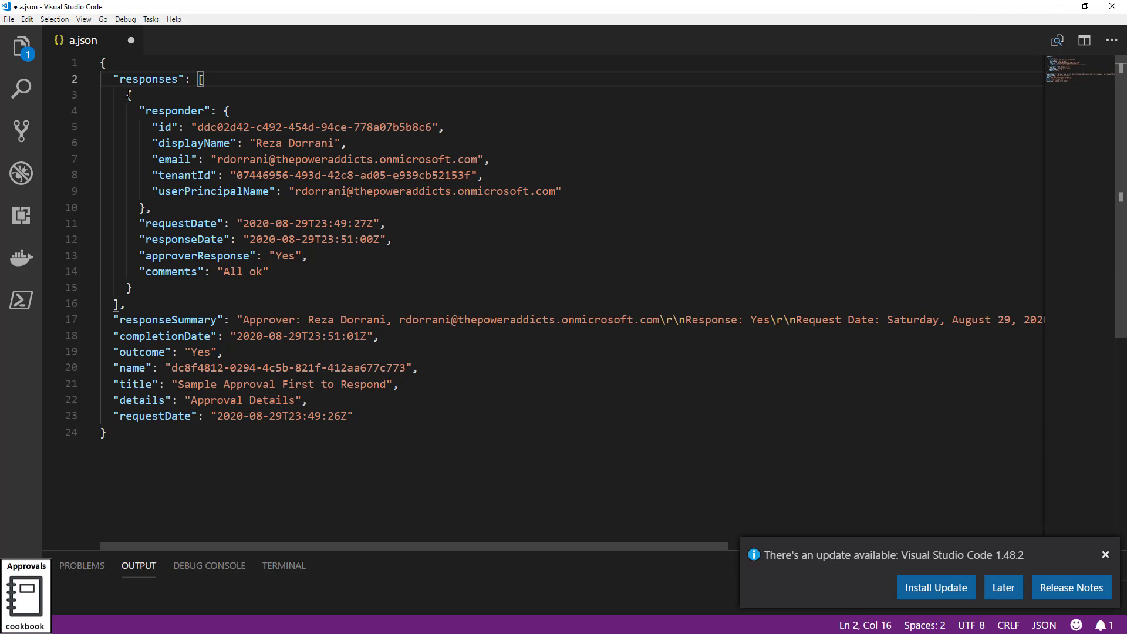
click(127, 94)
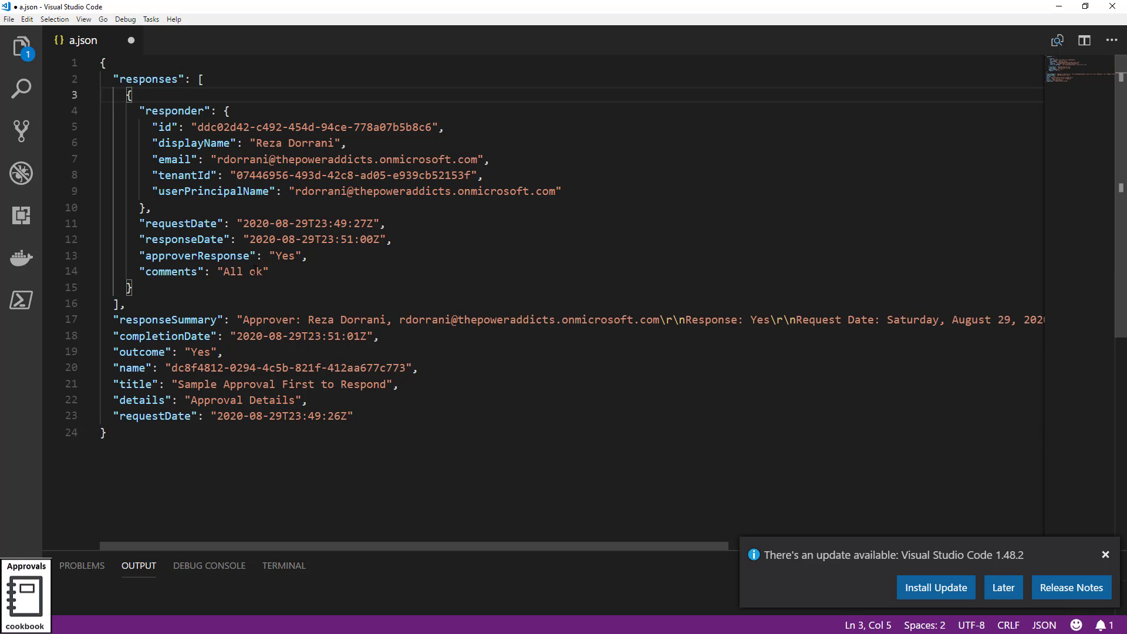
double_click(285, 256)
click(218, 271)
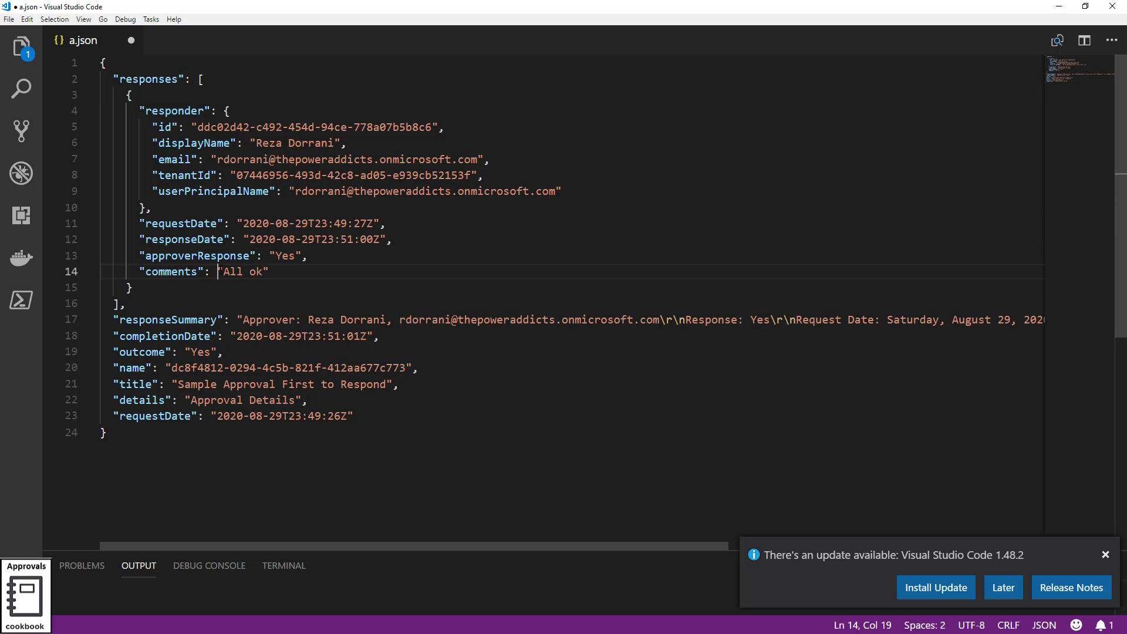
drag(218, 271, 264, 271)
double_click(144, 352)
click(198, 351)
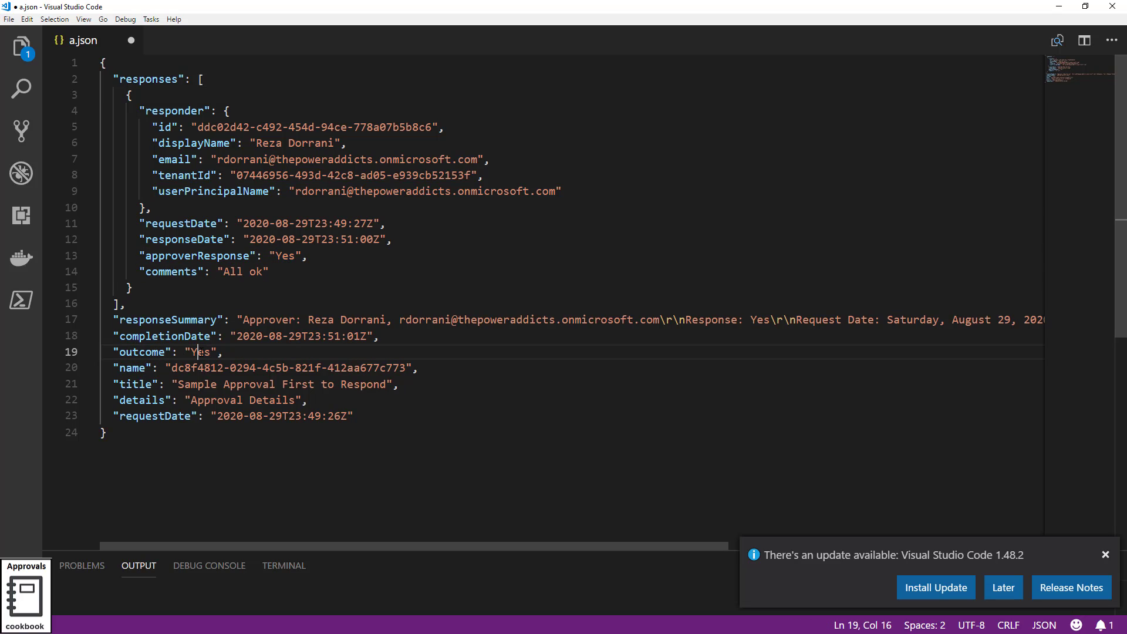
double_click(198, 351)
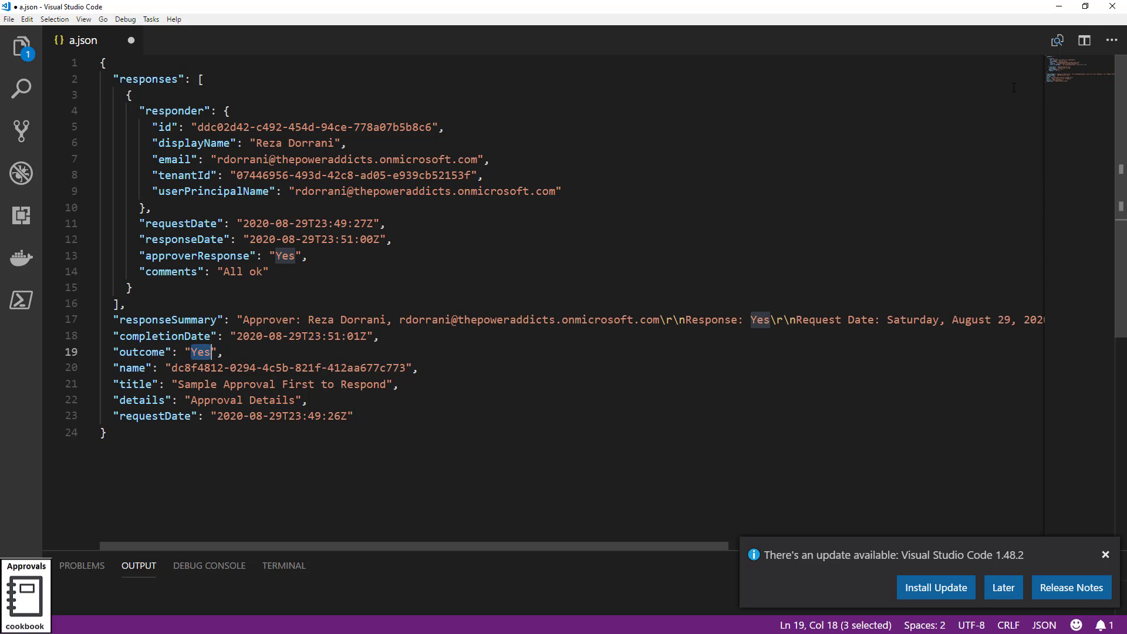
click(1065, 10)
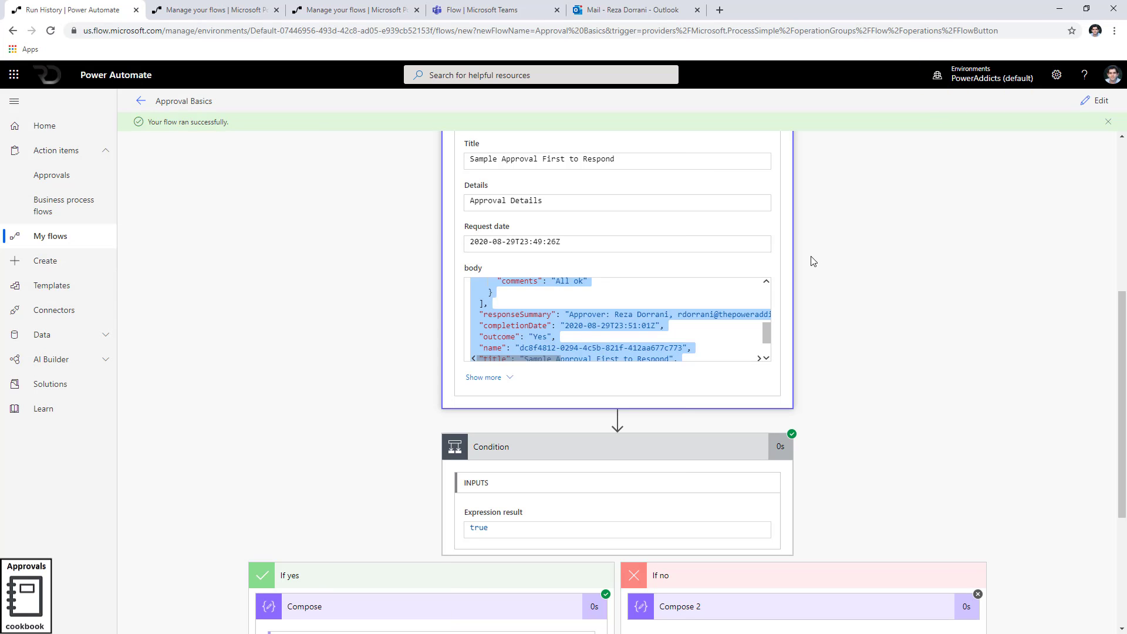
Enter edit mode and delete the Start and wait for an approval step
click(1093, 100)
click(698, 193)
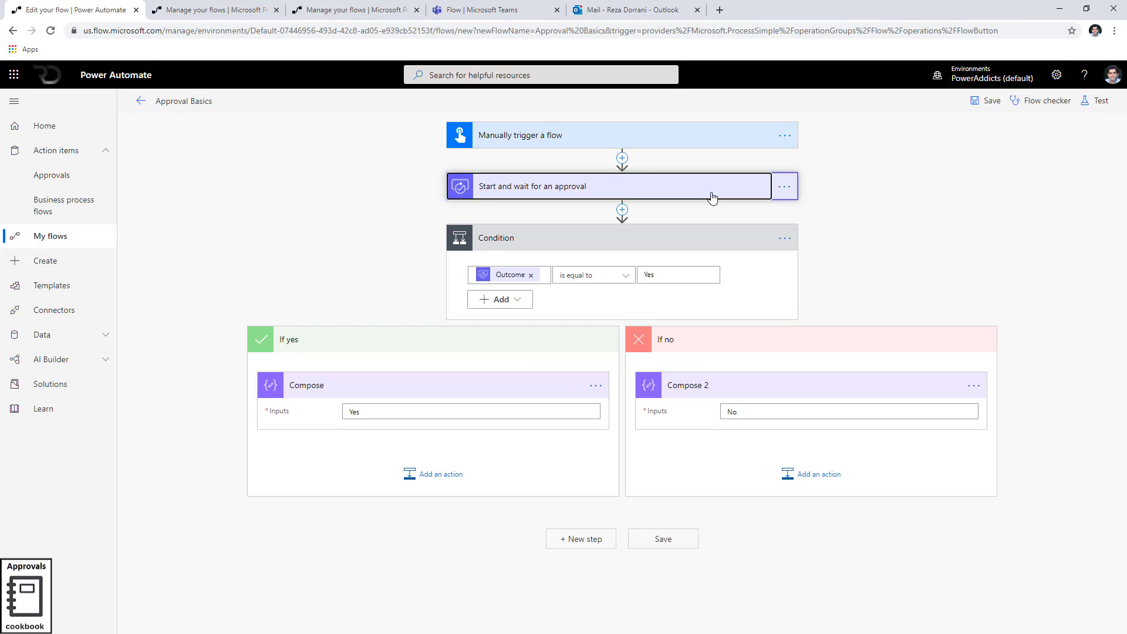
click(712, 197)
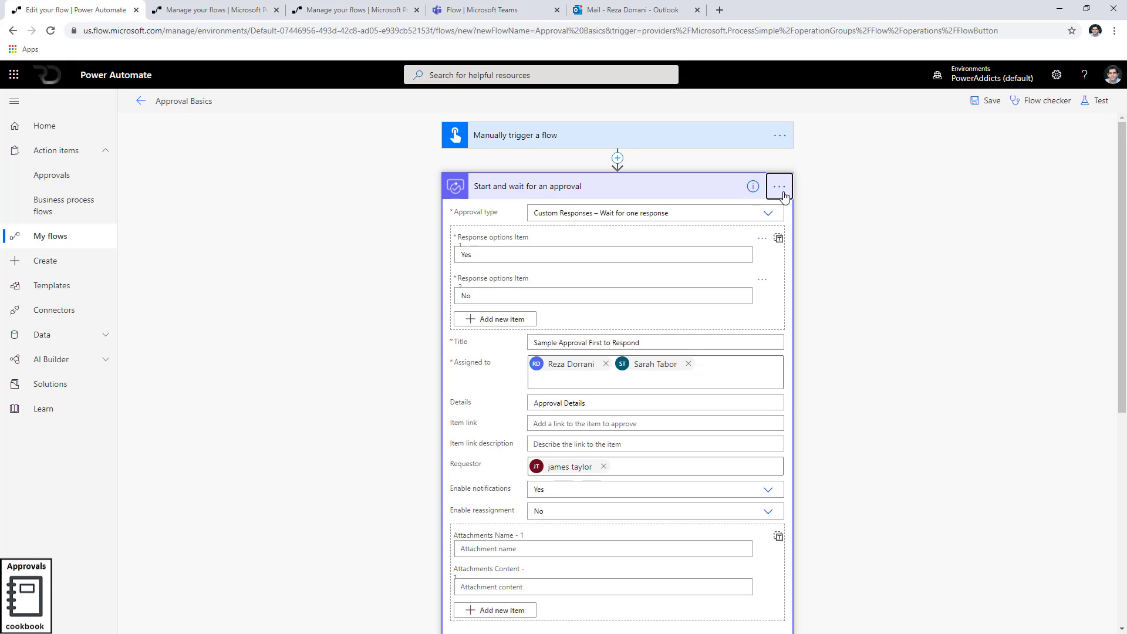
click(780, 187)
click(655, 313)
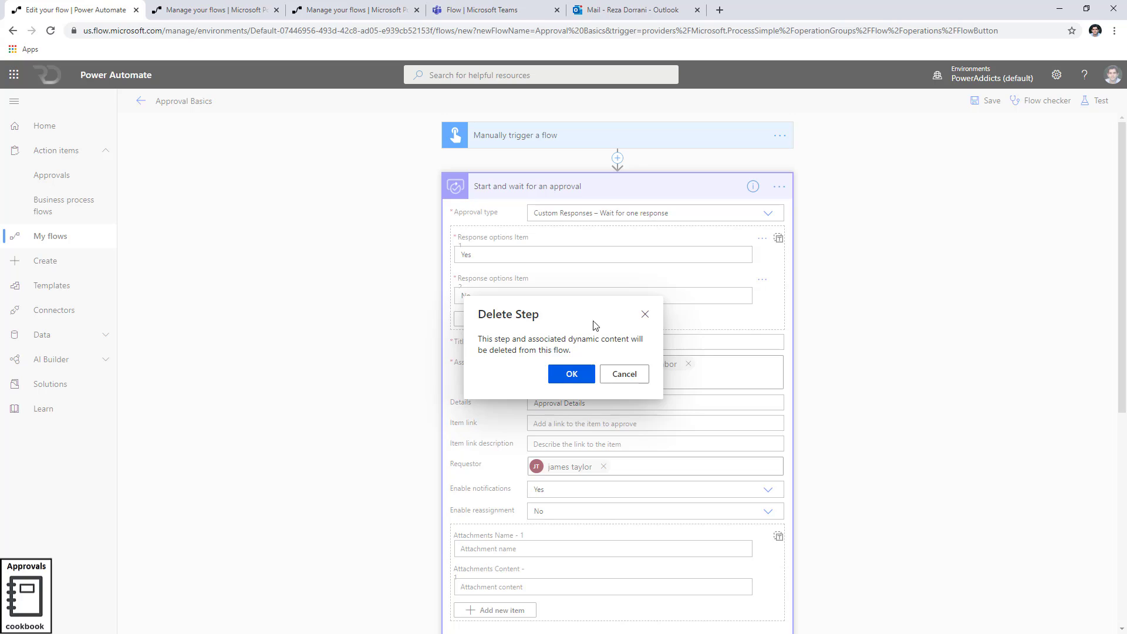
click(574, 373)
Insert a Create an approval action above the Condition, of type Approve/Reject - First to respond
click(622, 160)
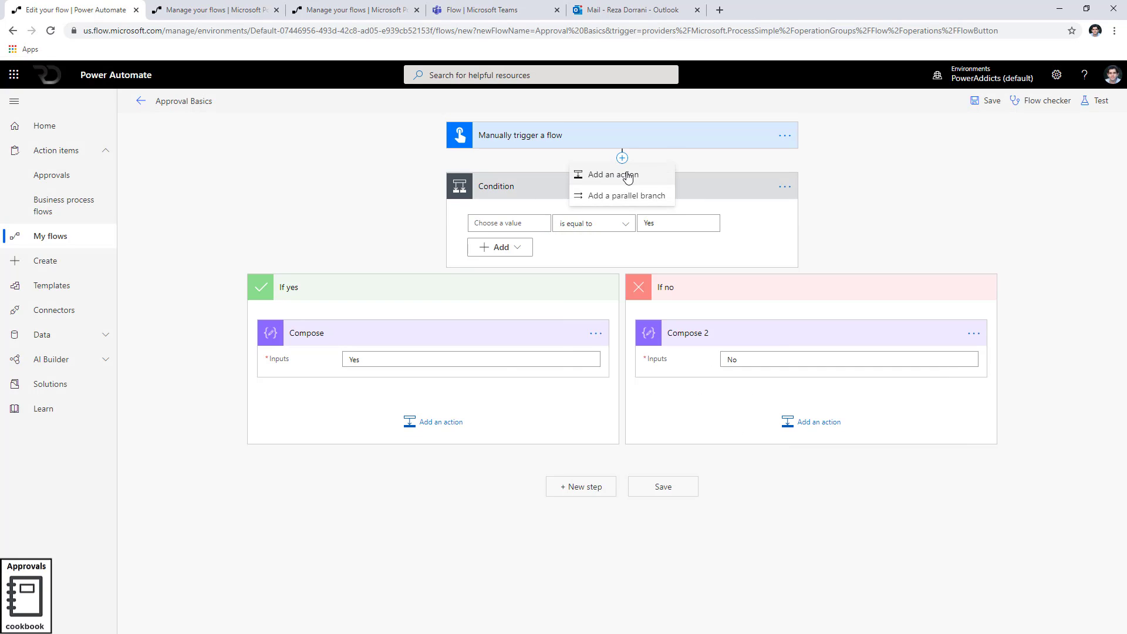
click(616, 171)
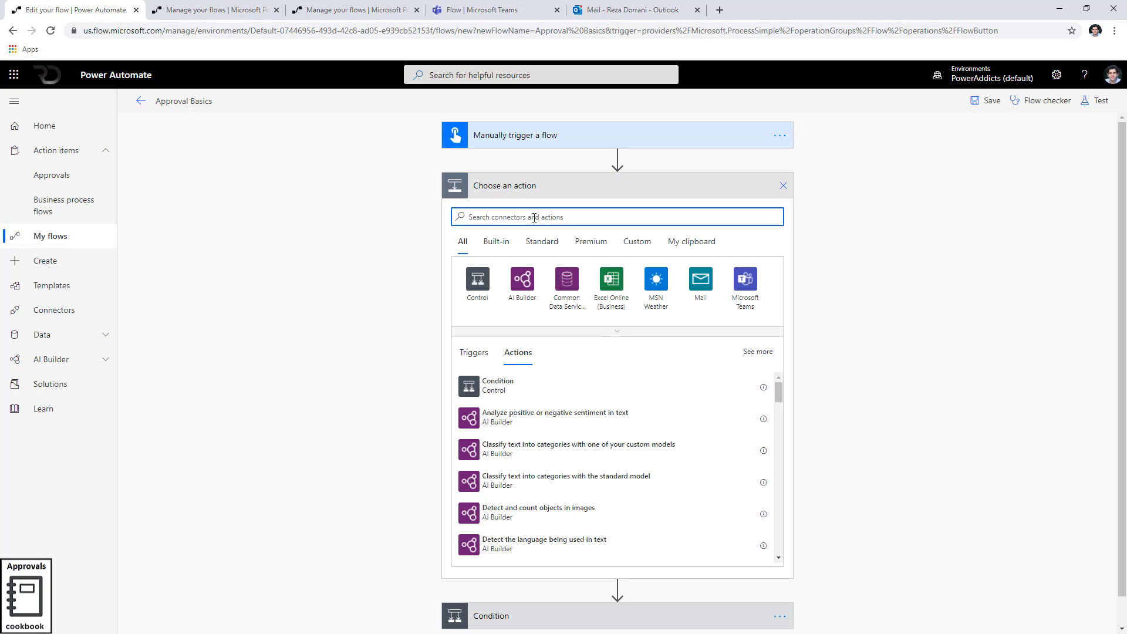
text(approval)
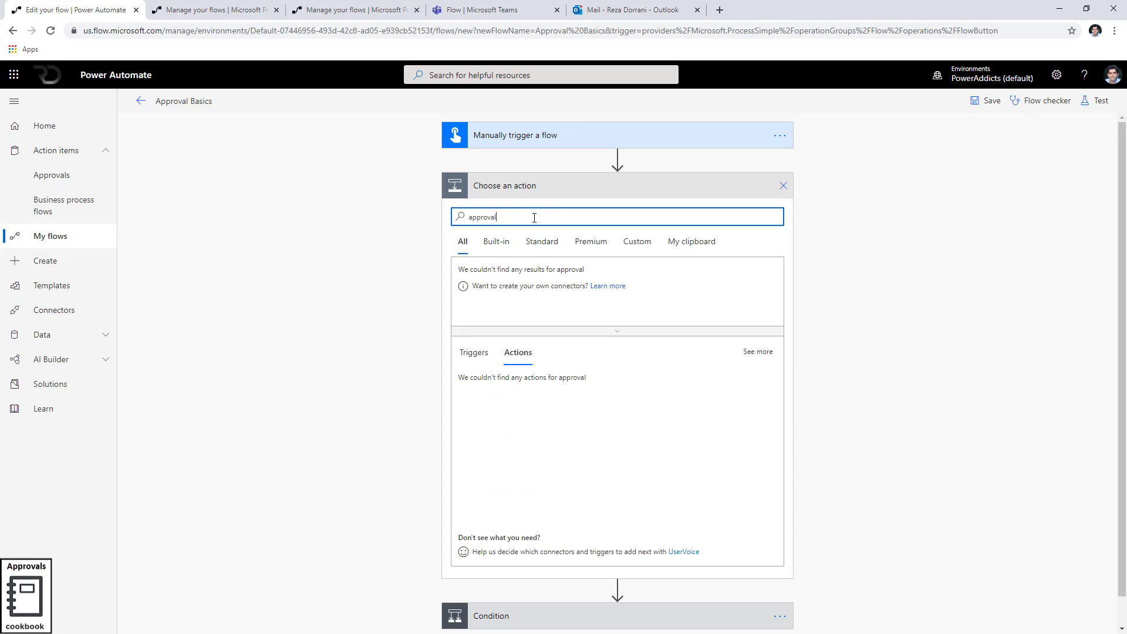
click(470, 287)
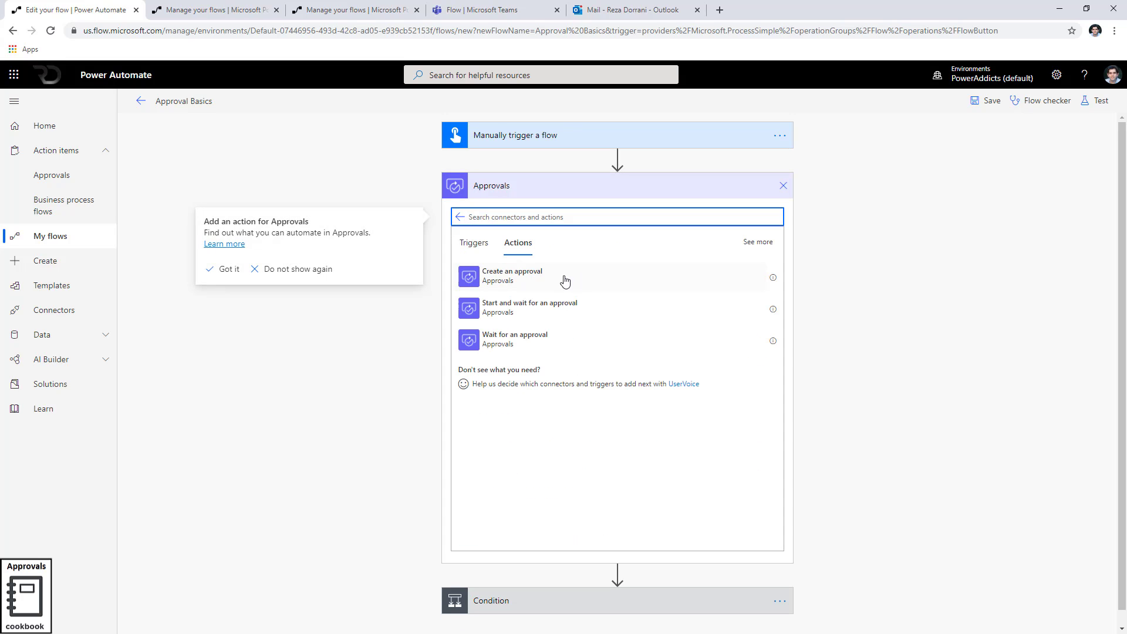
click(541, 282)
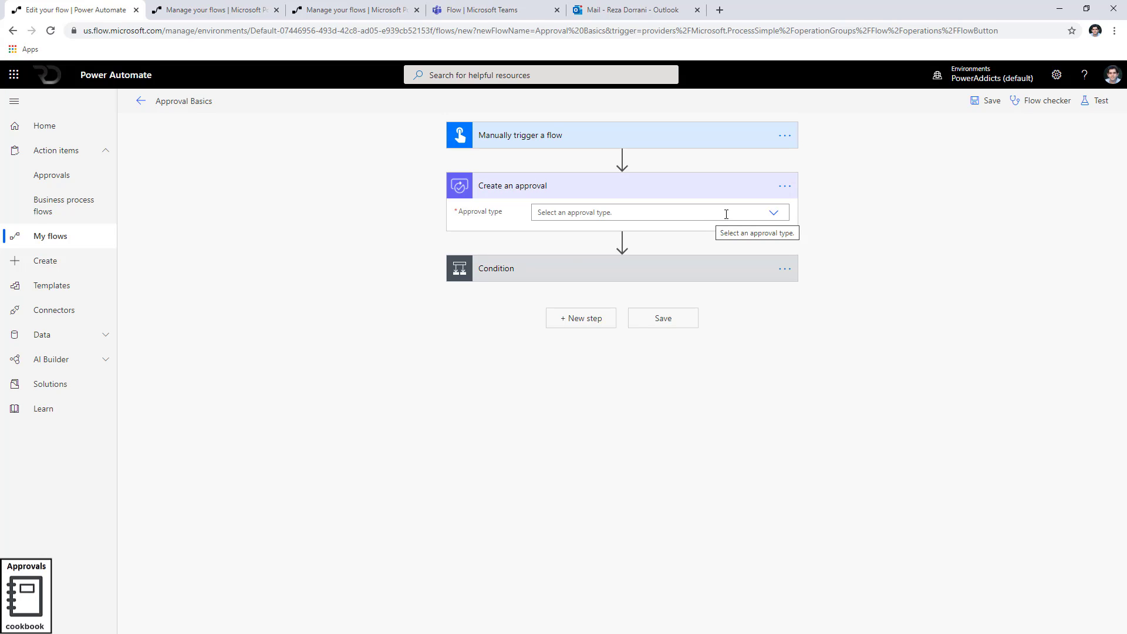
click(771, 216)
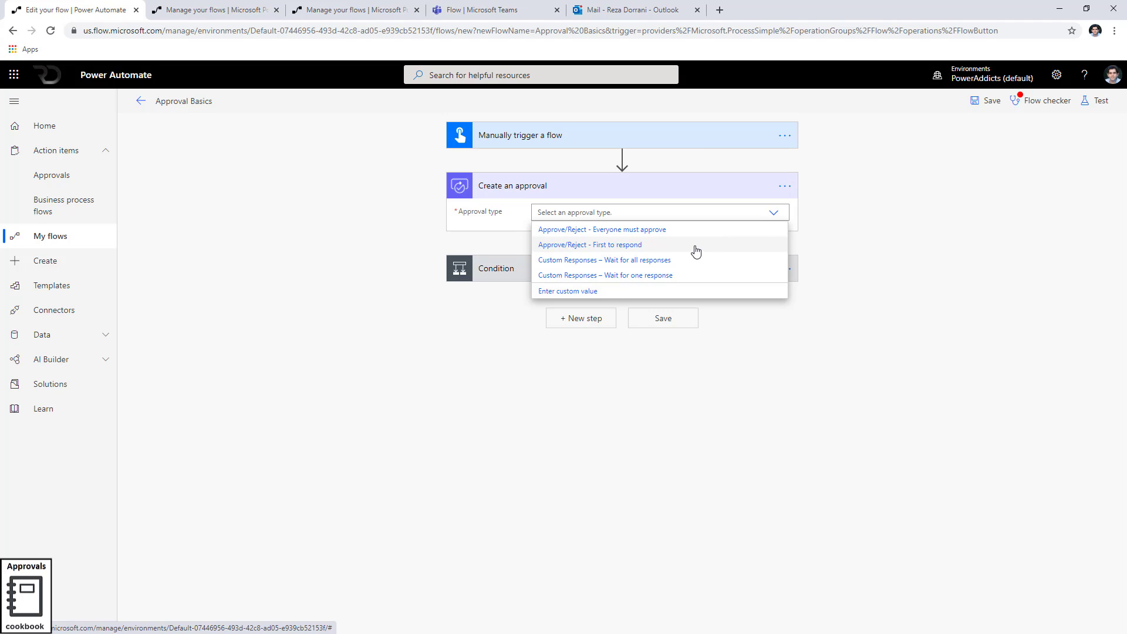
click(593, 245)
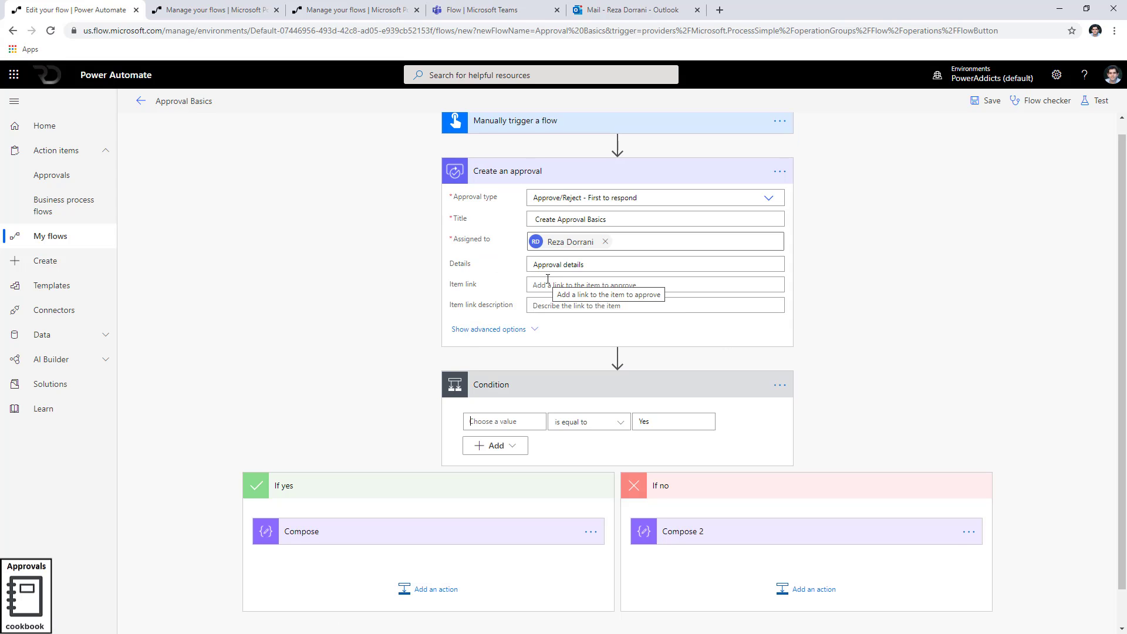
scroll(541, 219, down, 1)
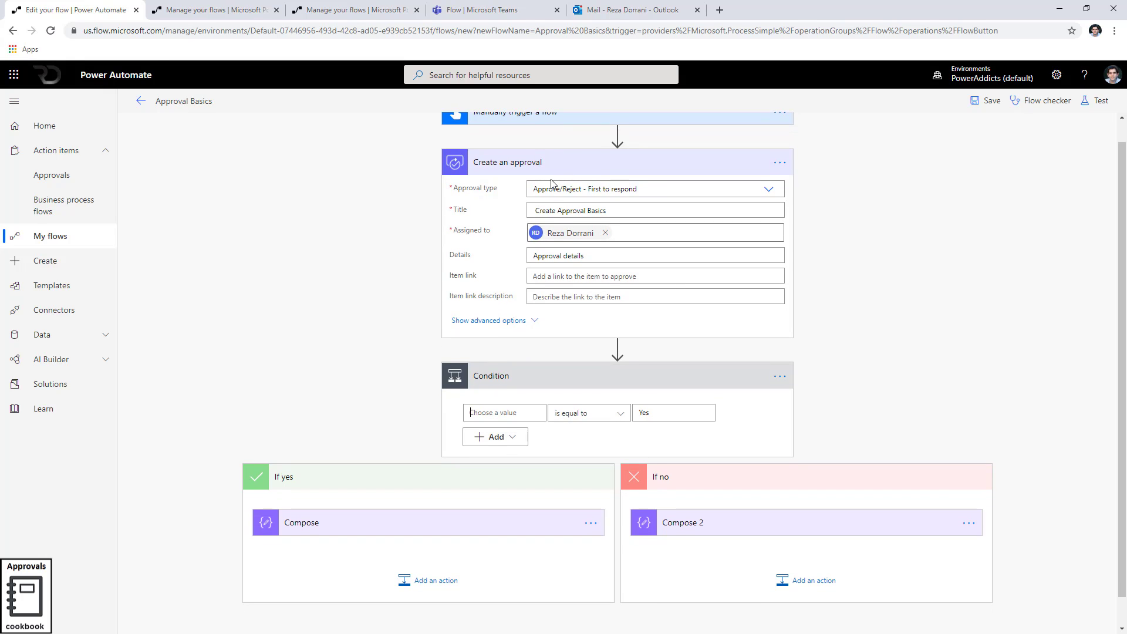
click(552, 162)
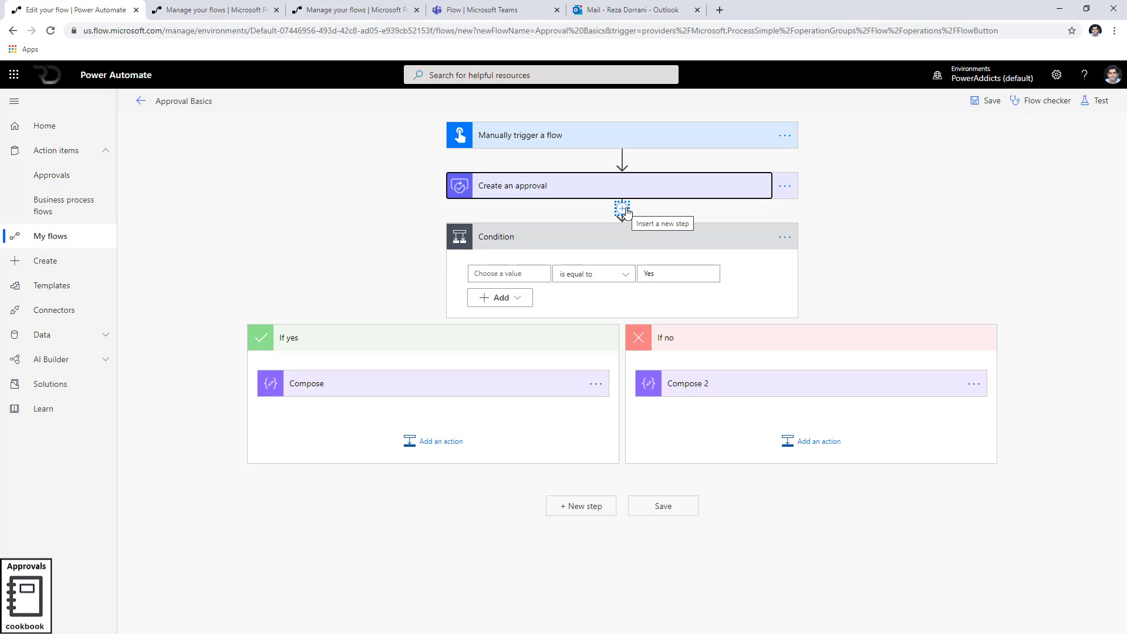
Add a Teams 'Post your own adaptive card as the Flow bot to a user' action for the chosen recipient
click(605, 237)
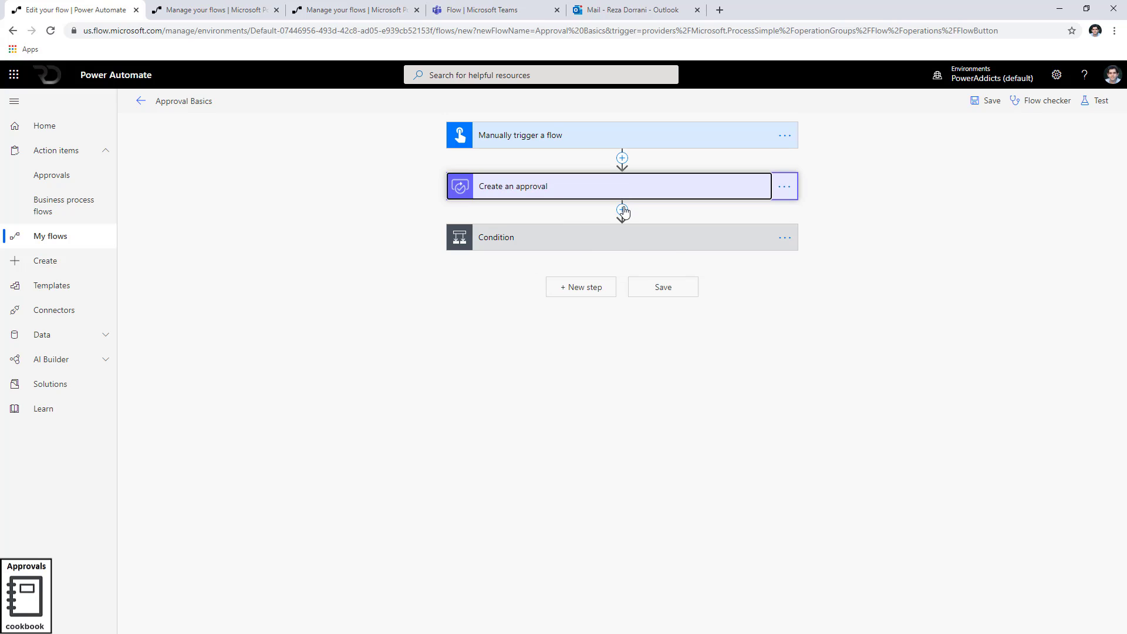
click(623, 209)
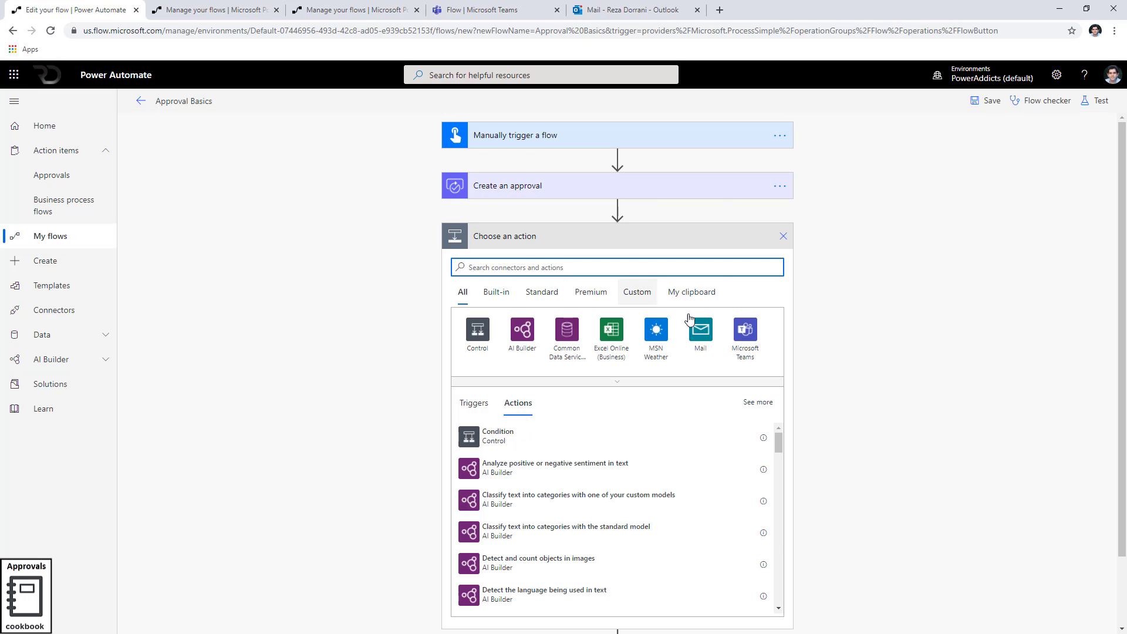
click(741, 332)
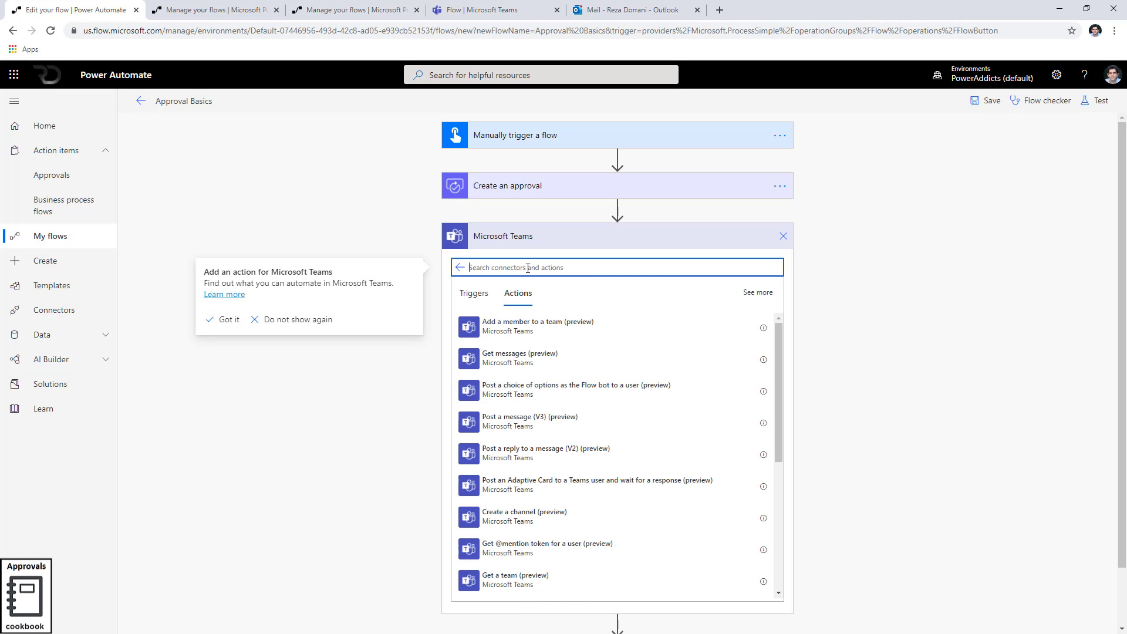
text(adaptive)
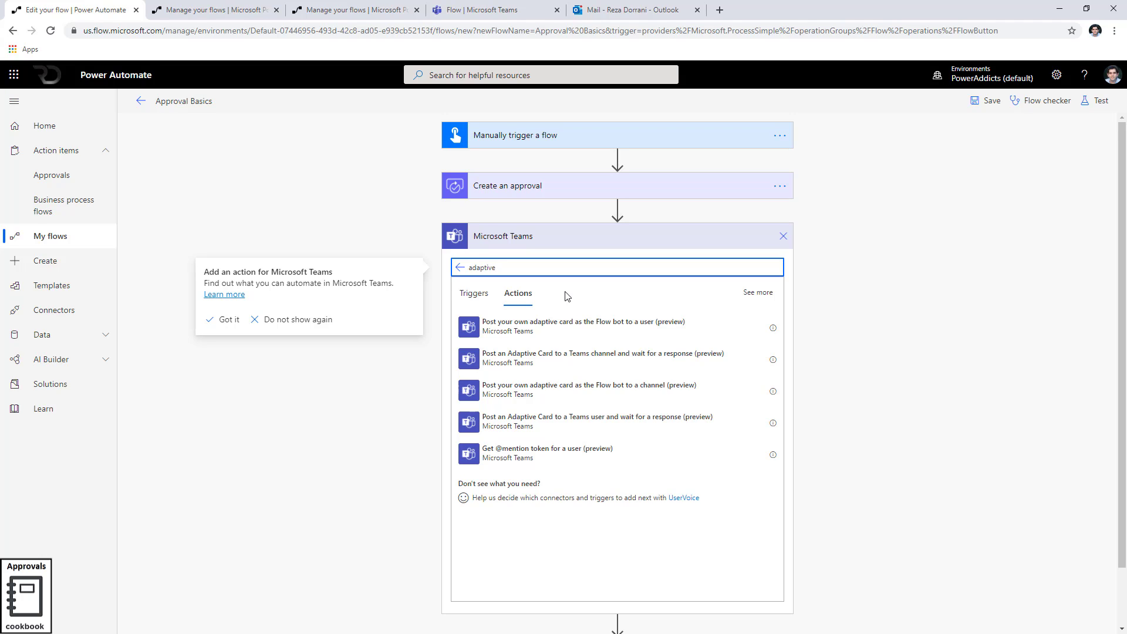
click(586, 329)
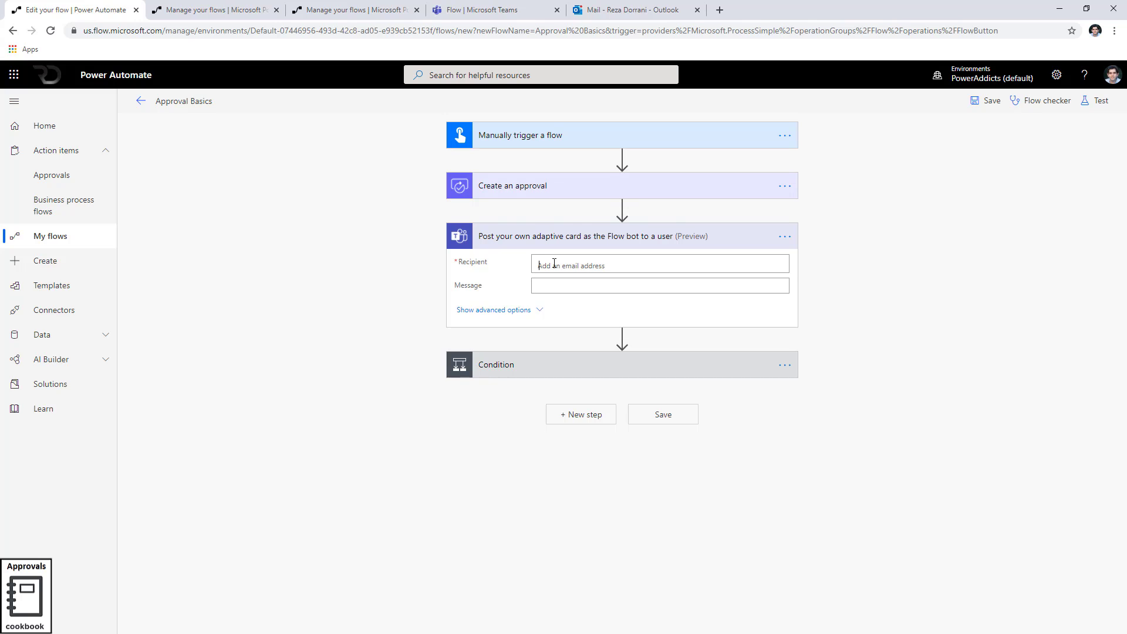
click(555, 263)
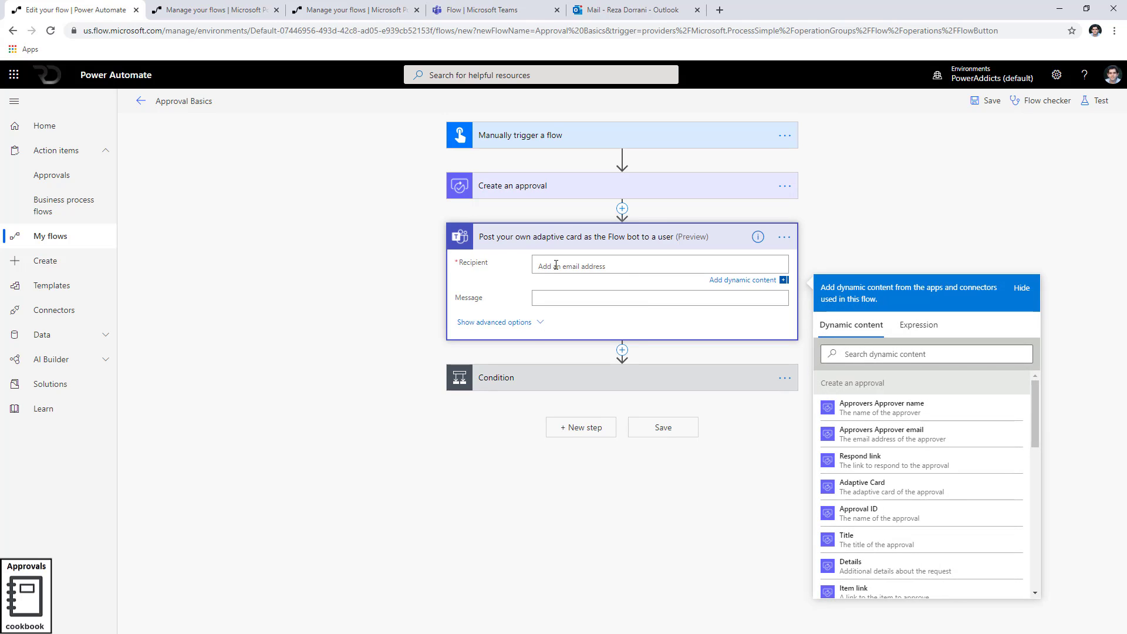
text(reza)
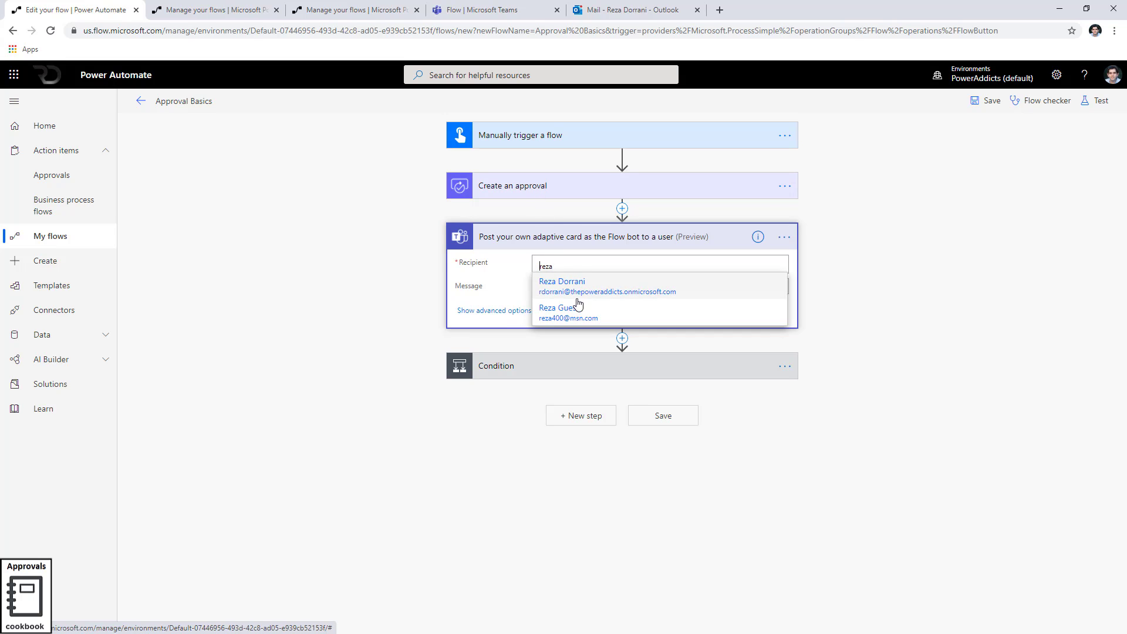
click(578, 289)
Set the Message to the approval's Adaptive Card, IsAlert to Yes, and Summary 'Sample approval acti'
click(553, 284)
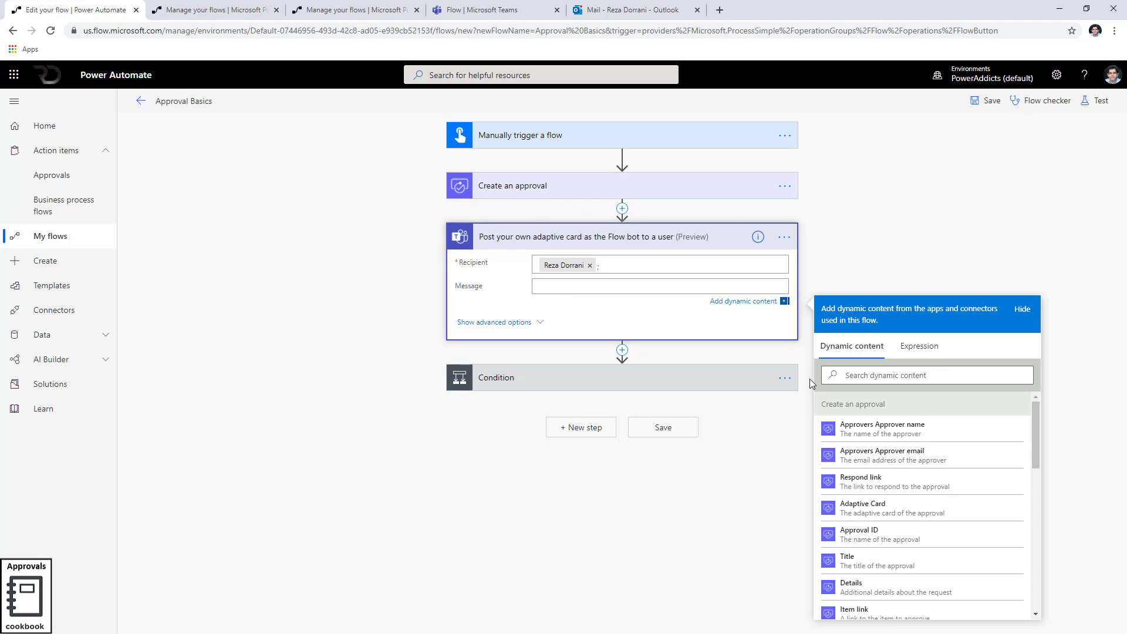
click(852, 379)
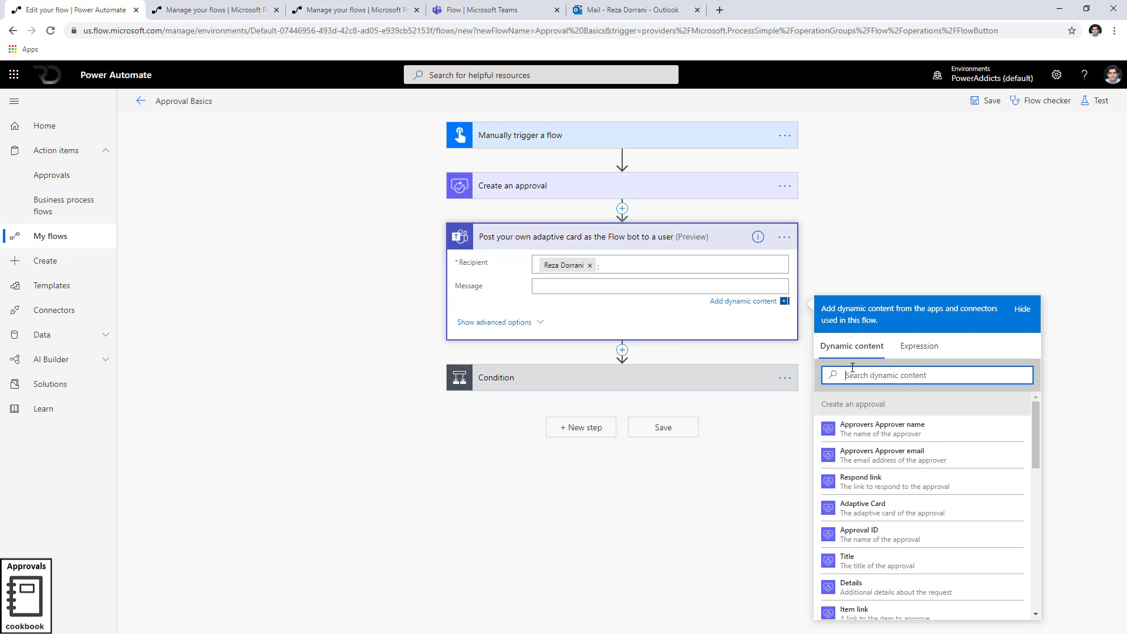
text(adap)
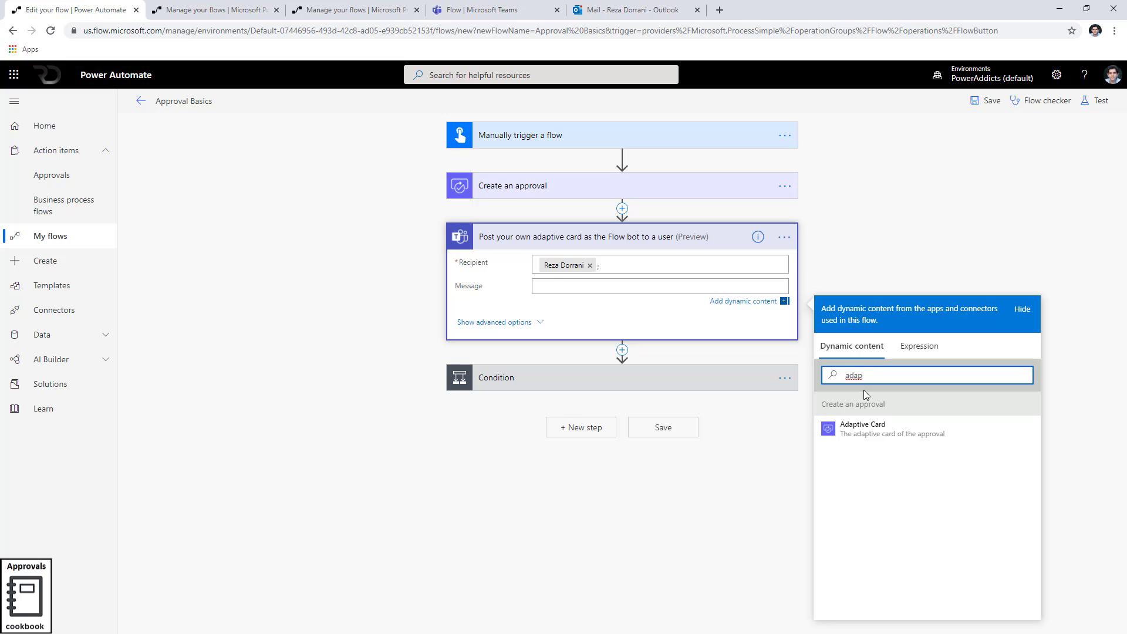
click(849, 428)
click(540, 326)
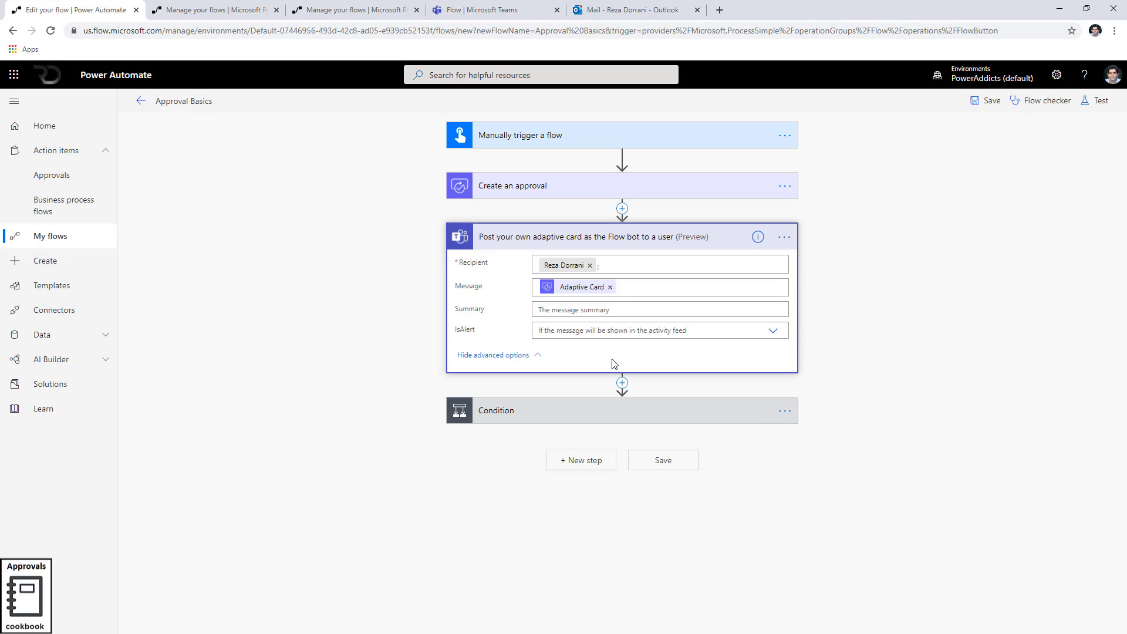
click(575, 314)
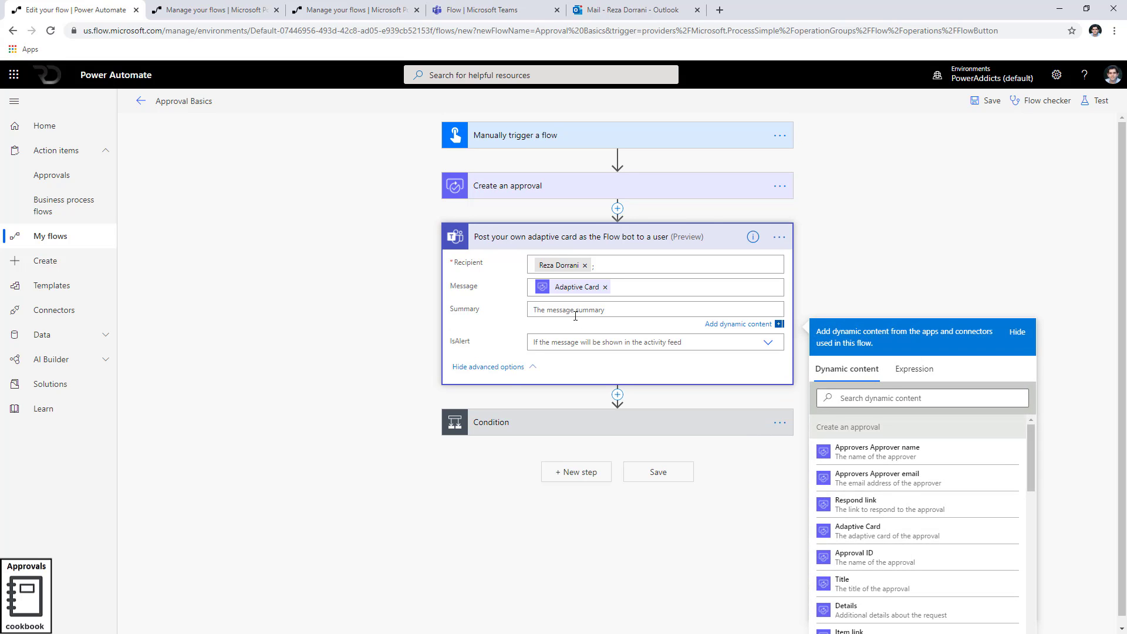
click(765, 343)
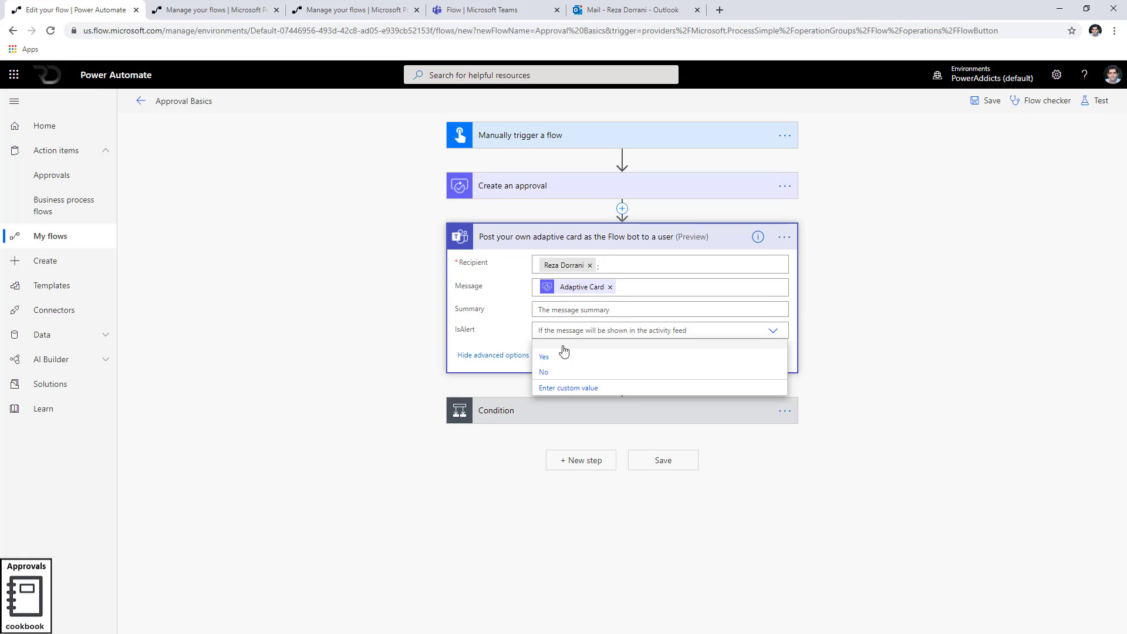
click(650, 352)
click(549, 310)
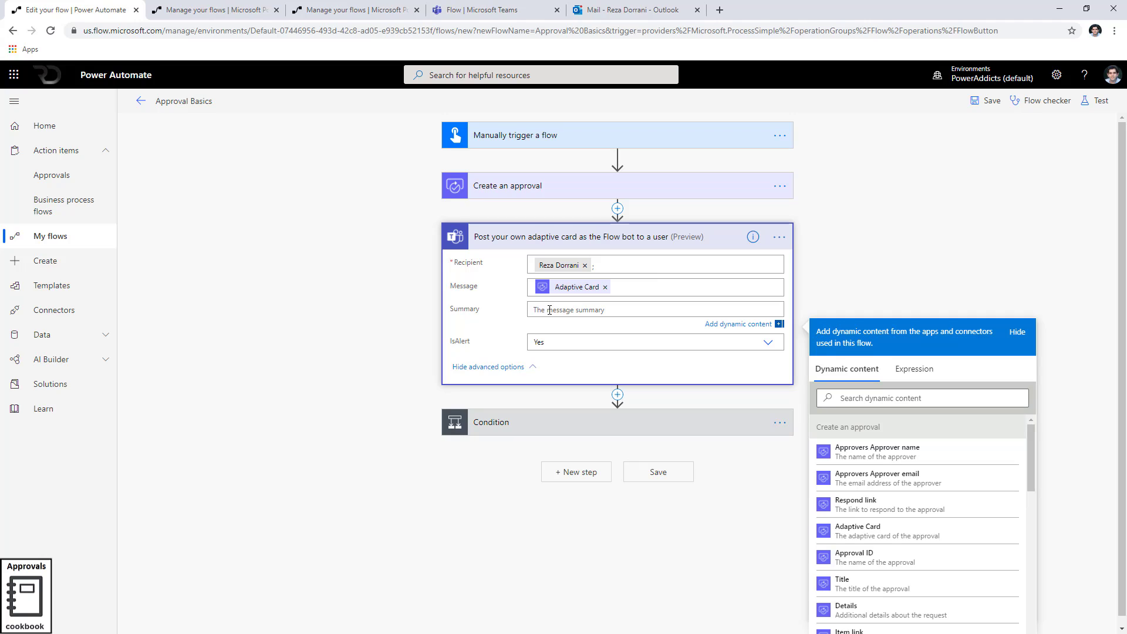
text(Sample approval action)
Collapse the Teams post and start adding a new action before the Condition
click(518, 238)
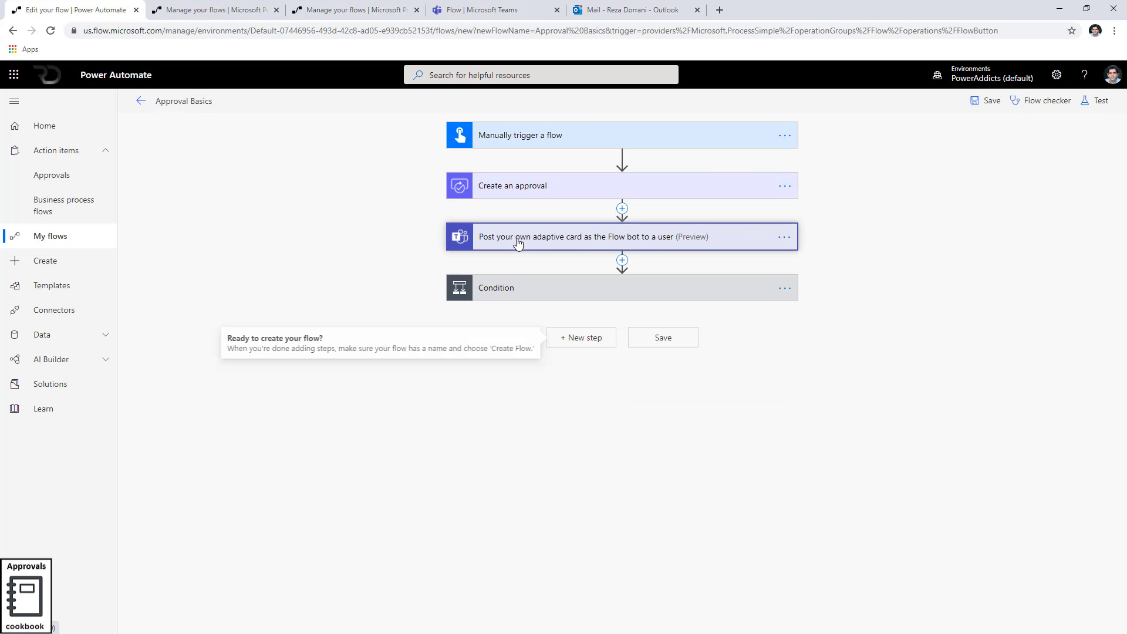
click(621, 259)
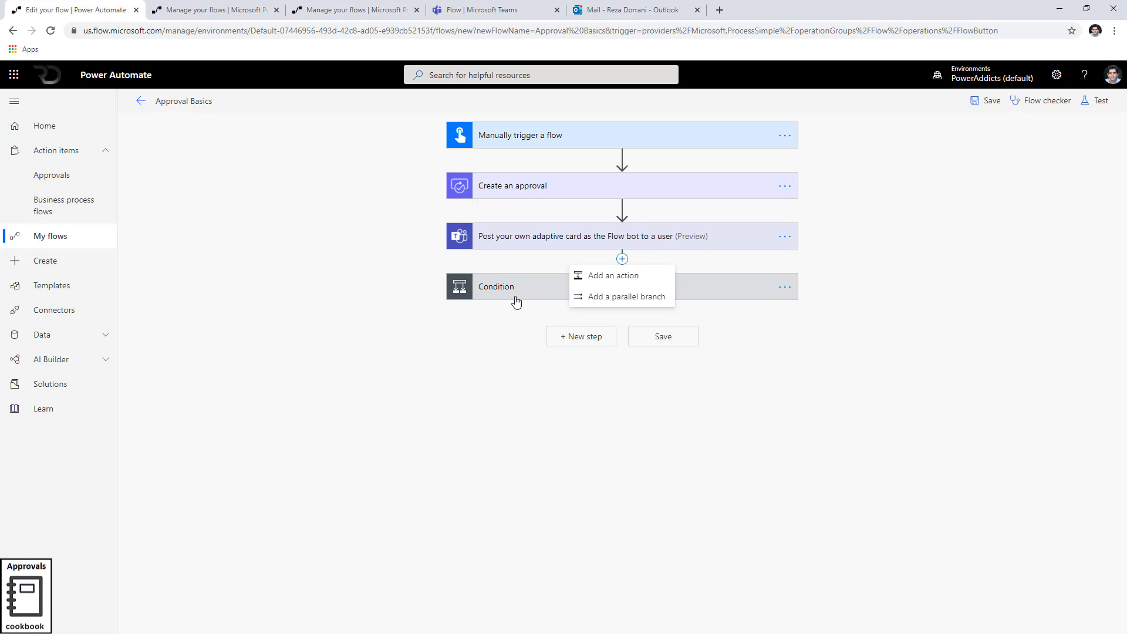
click(616, 276)
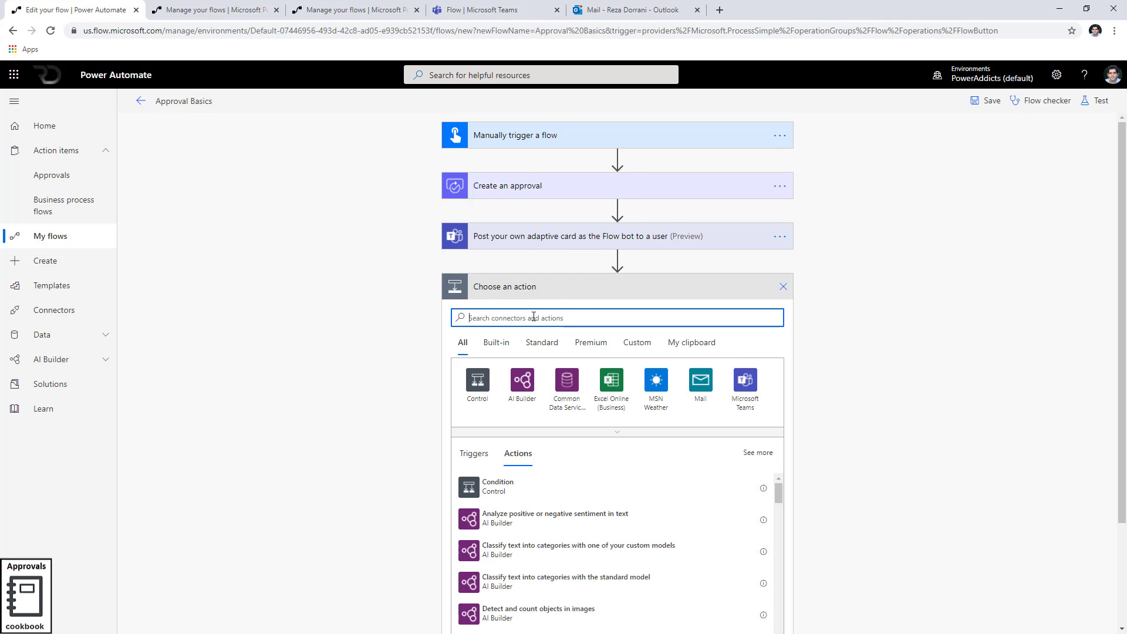
Add a Wait for an approval action using the created approval's Approval ID
text(appro)
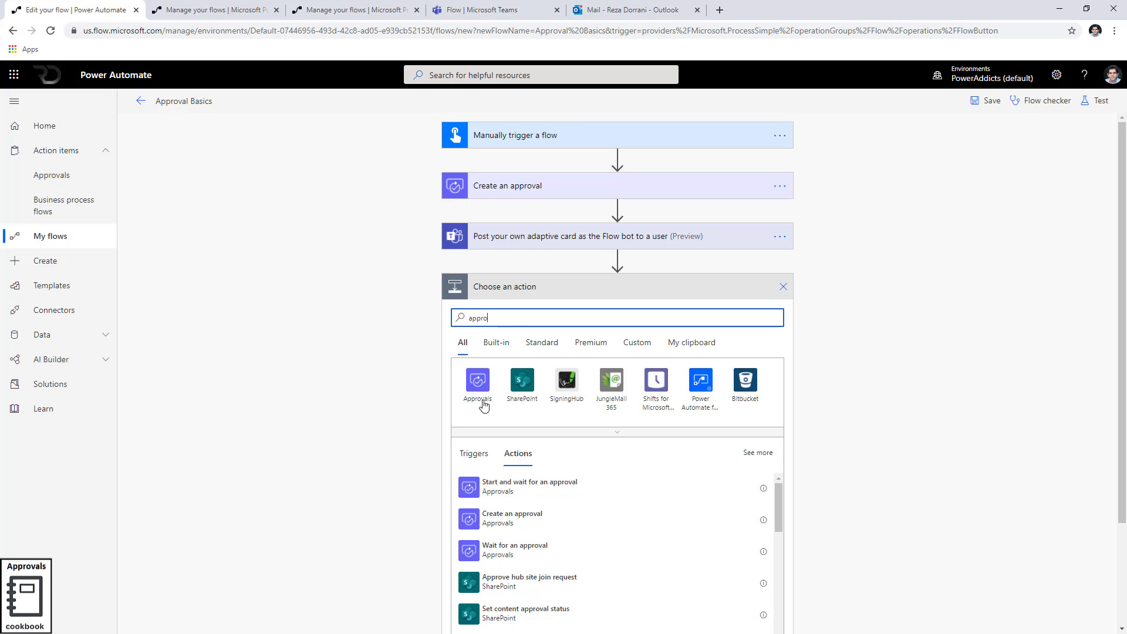
click(478, 385)
click(528, 441)
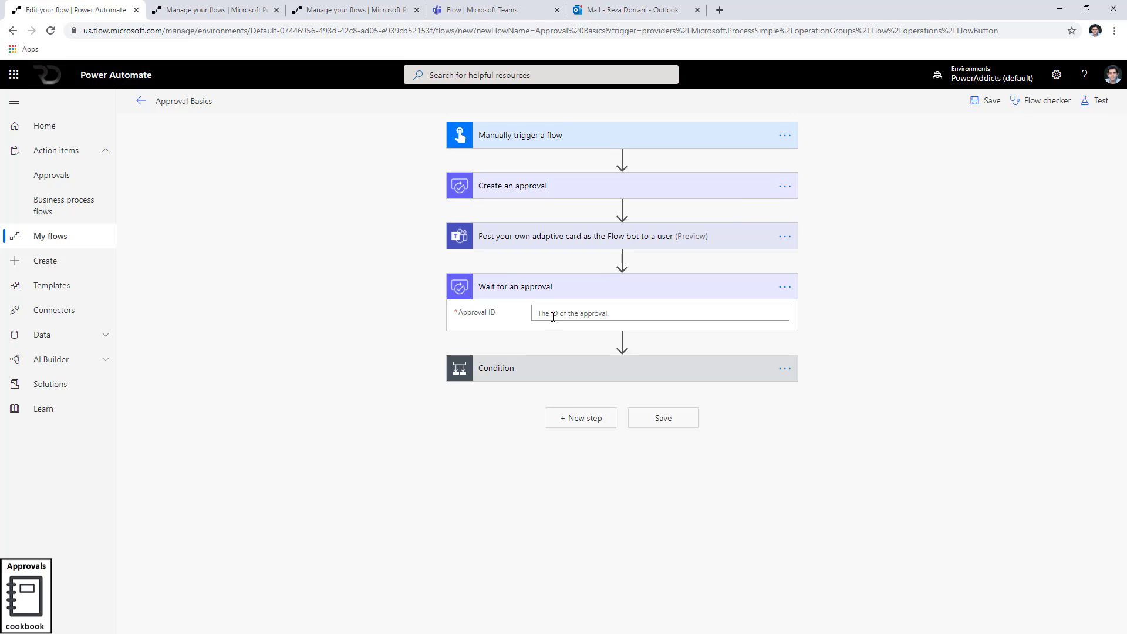
click(555, 315)
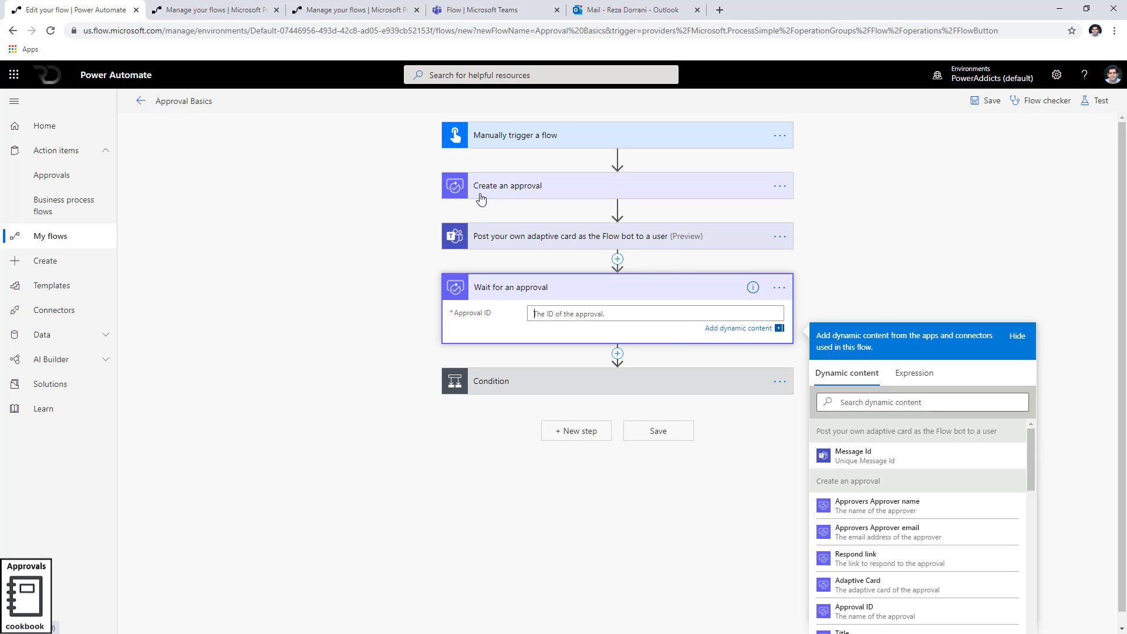
click(857, 402)
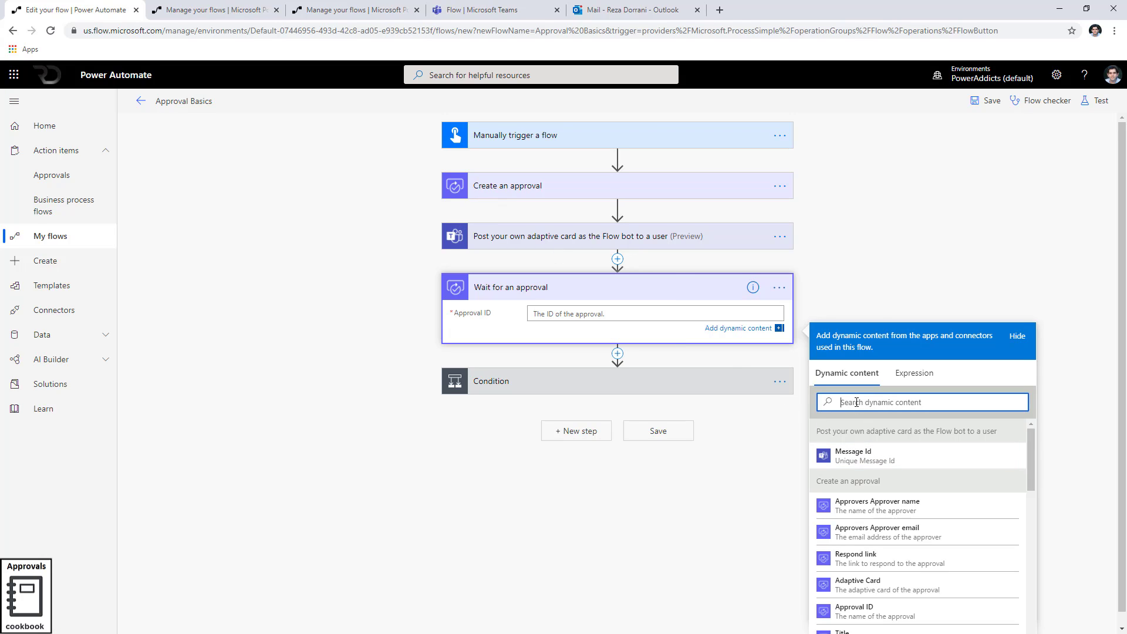
text(approval id)
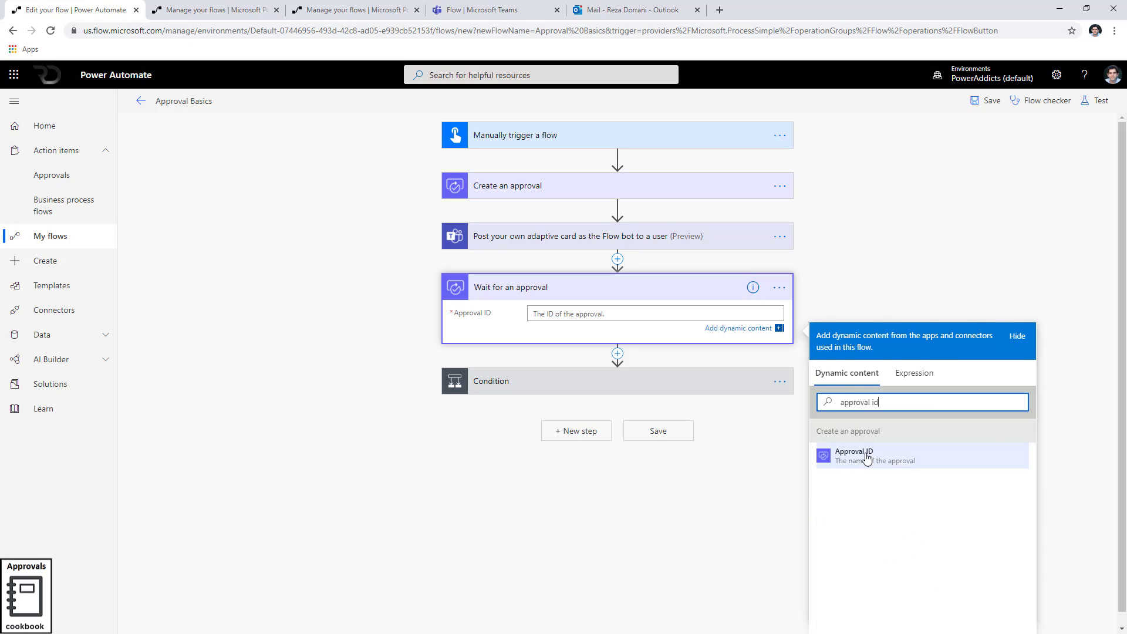
click(867, 457)
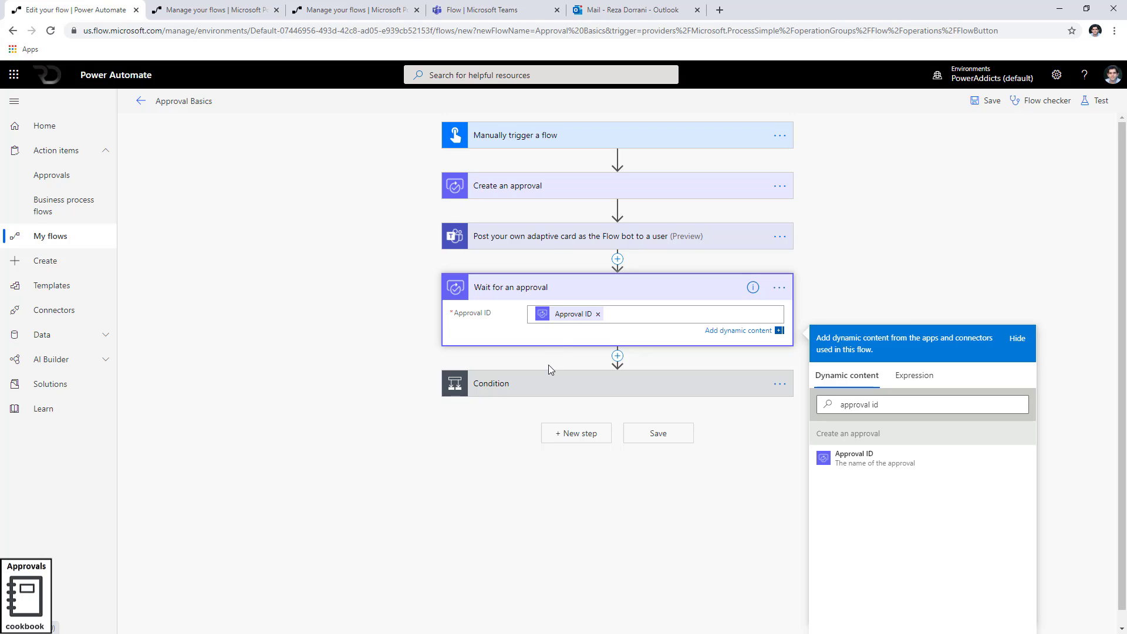
Make the Condition check whether the approval's Outcome equals Approve
click(551, 384)
click(512, 412)
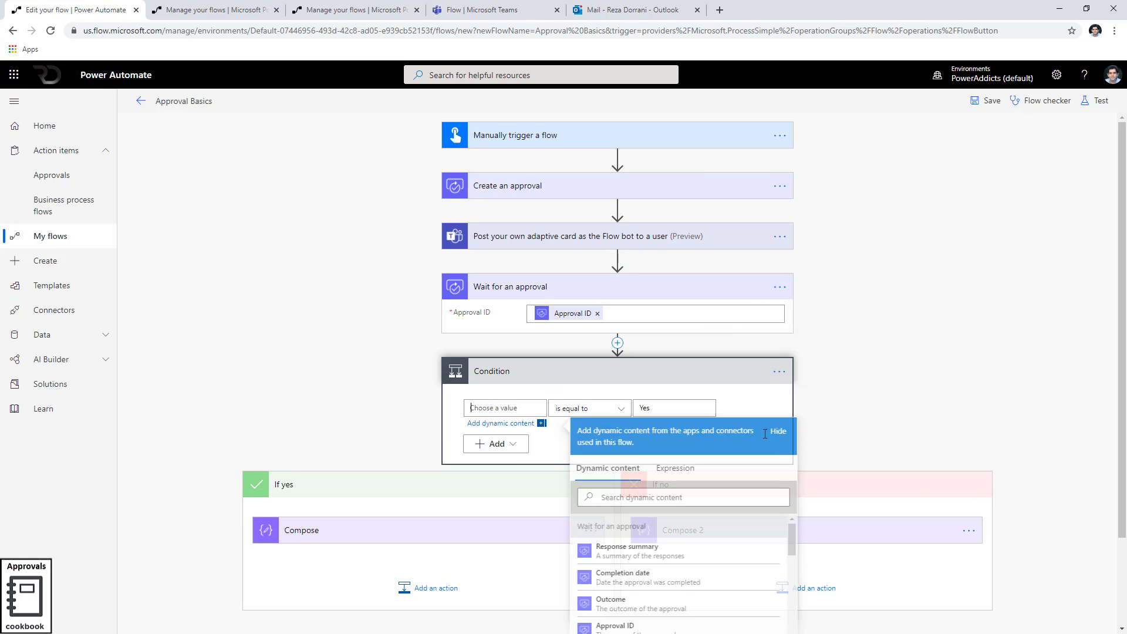
click(665, 496)
text(outcome)
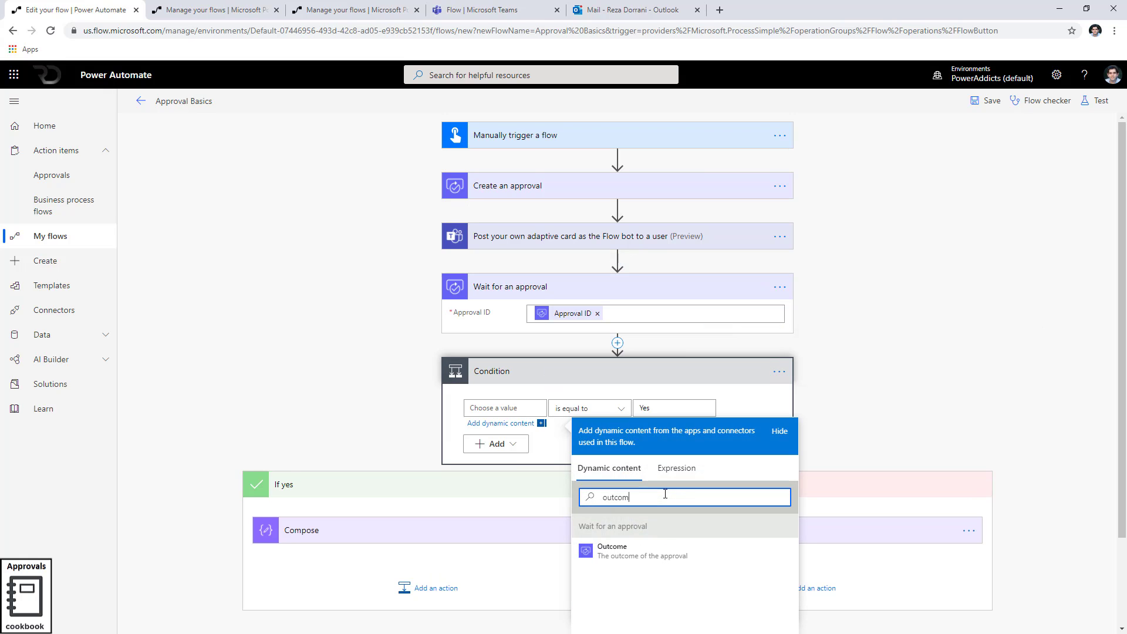
click(617, 552)
double_click(674, 411)
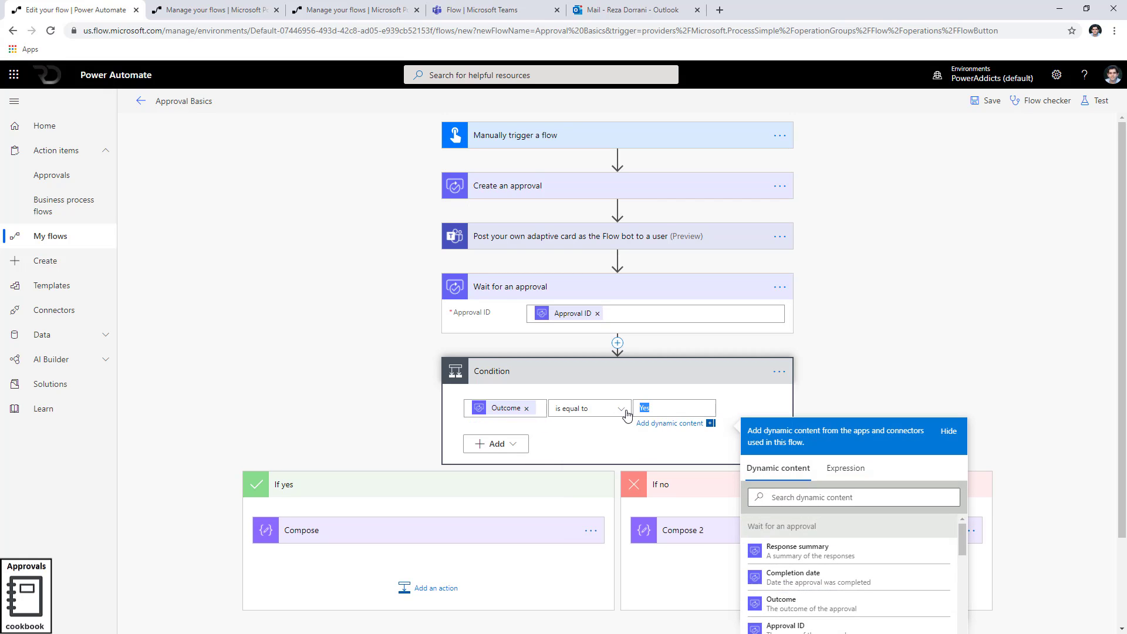
text(Approve)
Review the Create an approval step and start a test run of the flow
click(567, 185)
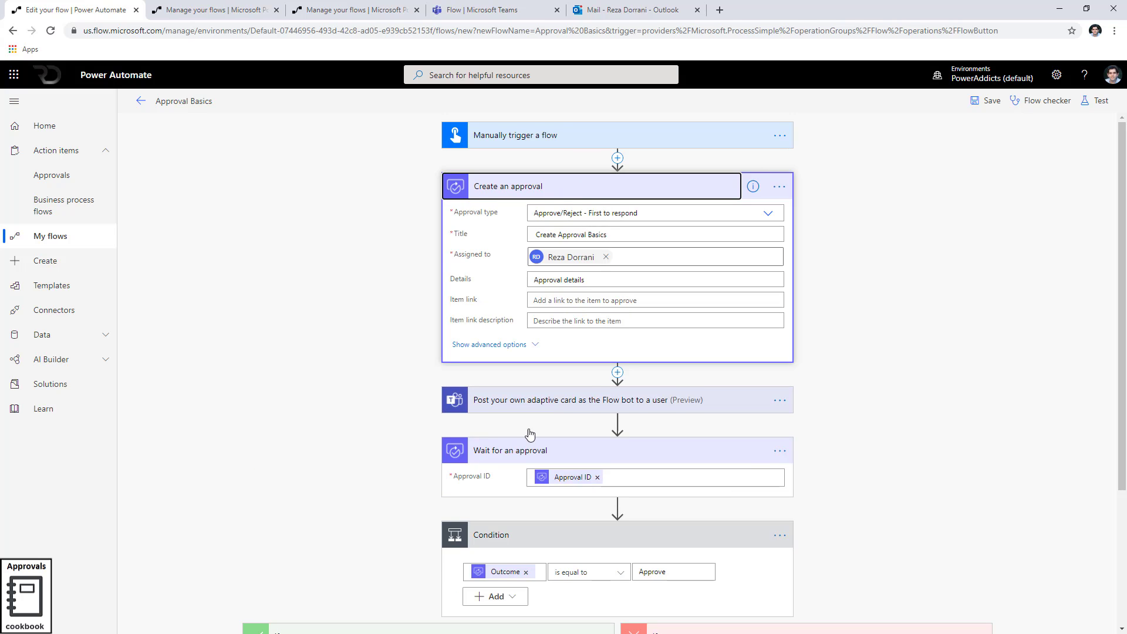
scroll(530, 434, down, 4)
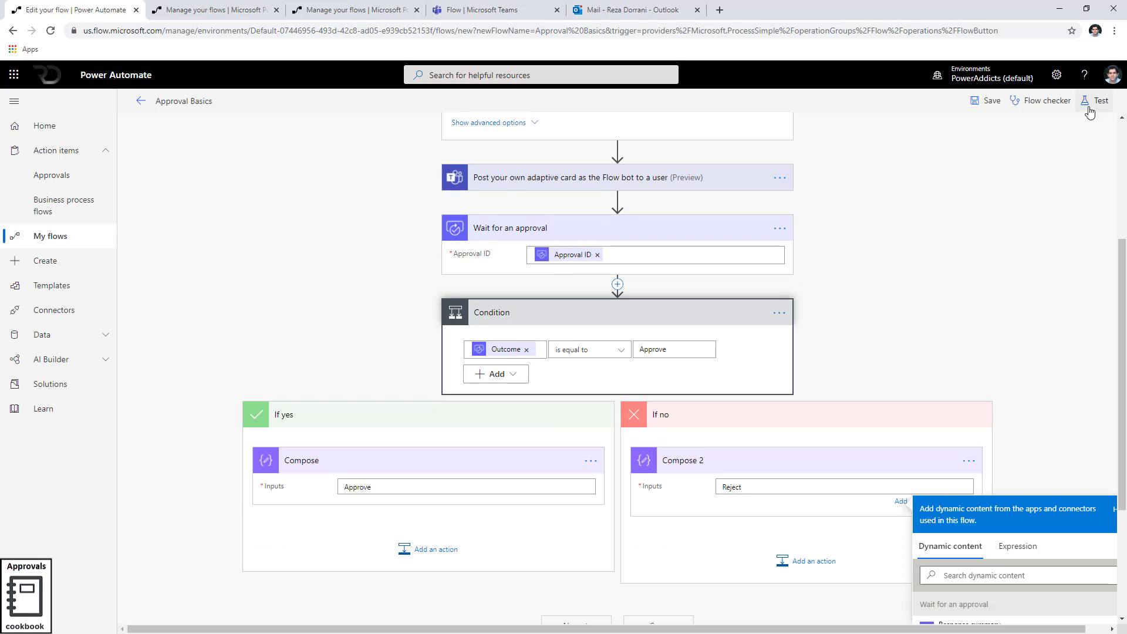
click(1091, 112)
Save and test the flow, checking the Create Approval Basics email, the Approvals page and the Teams chat
click(970, 171)
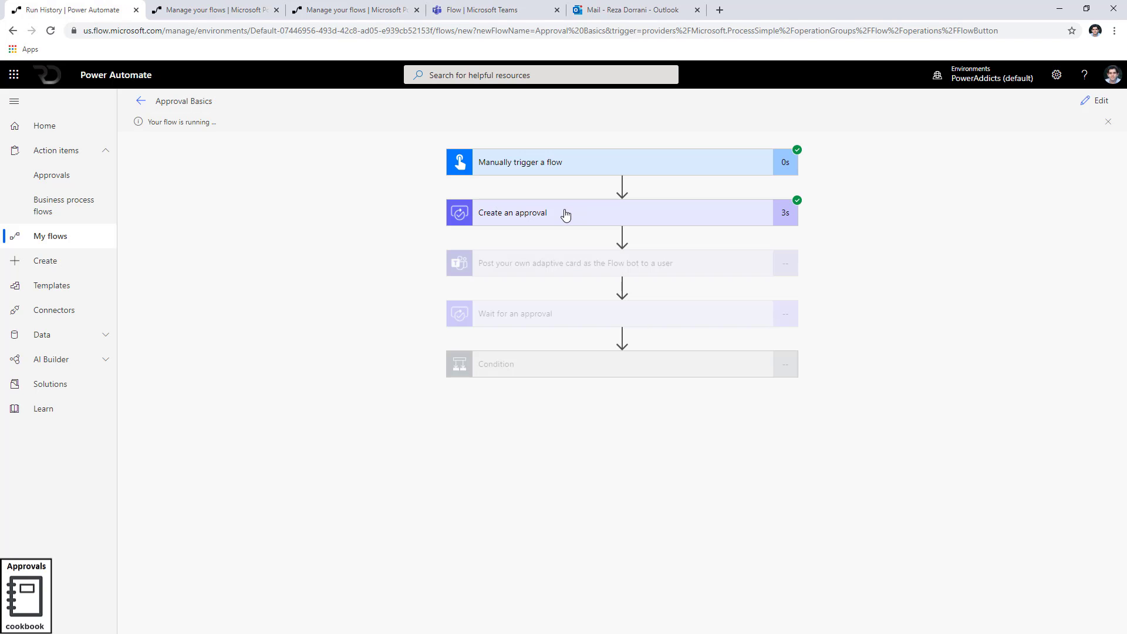
click(627, 10)
click(251, 173)
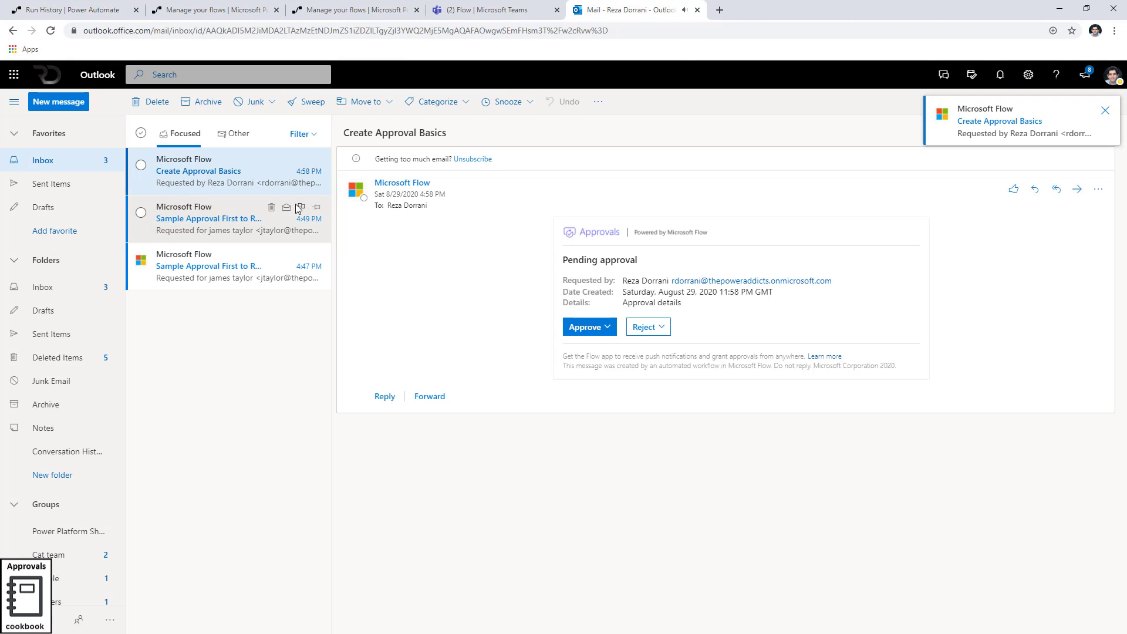
click(82, 10)
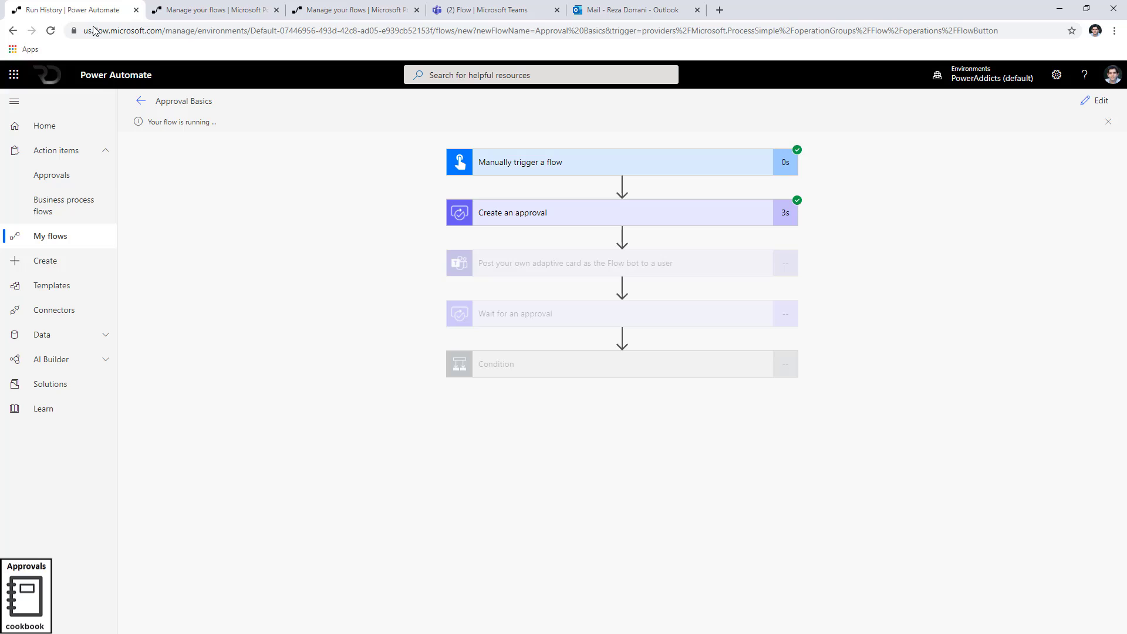
click(59, 176)
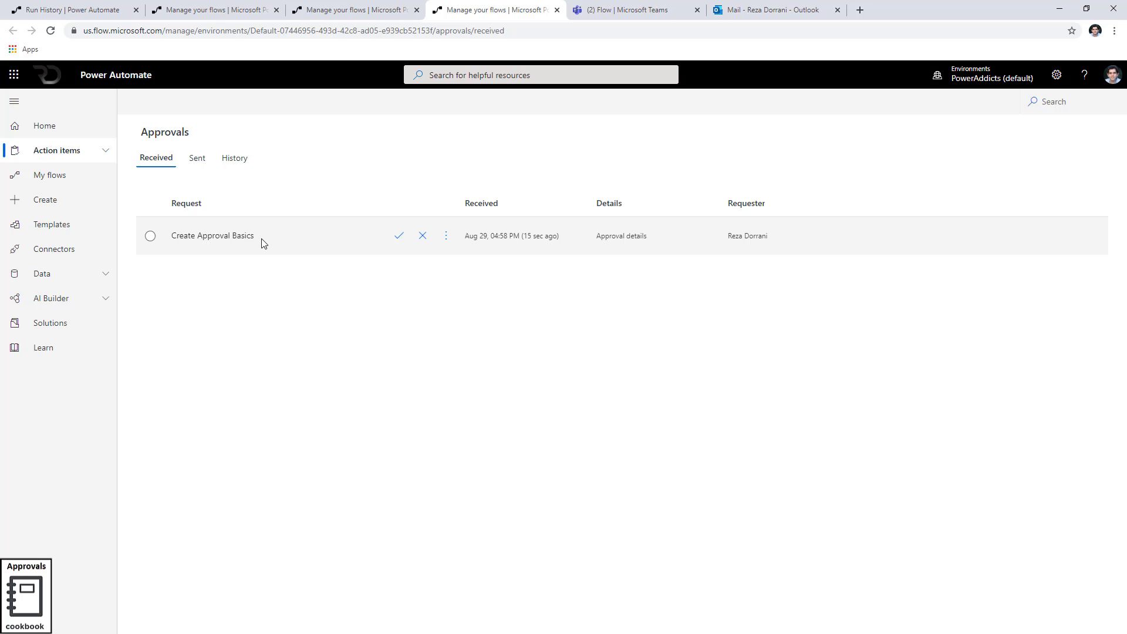
click(86, 7)
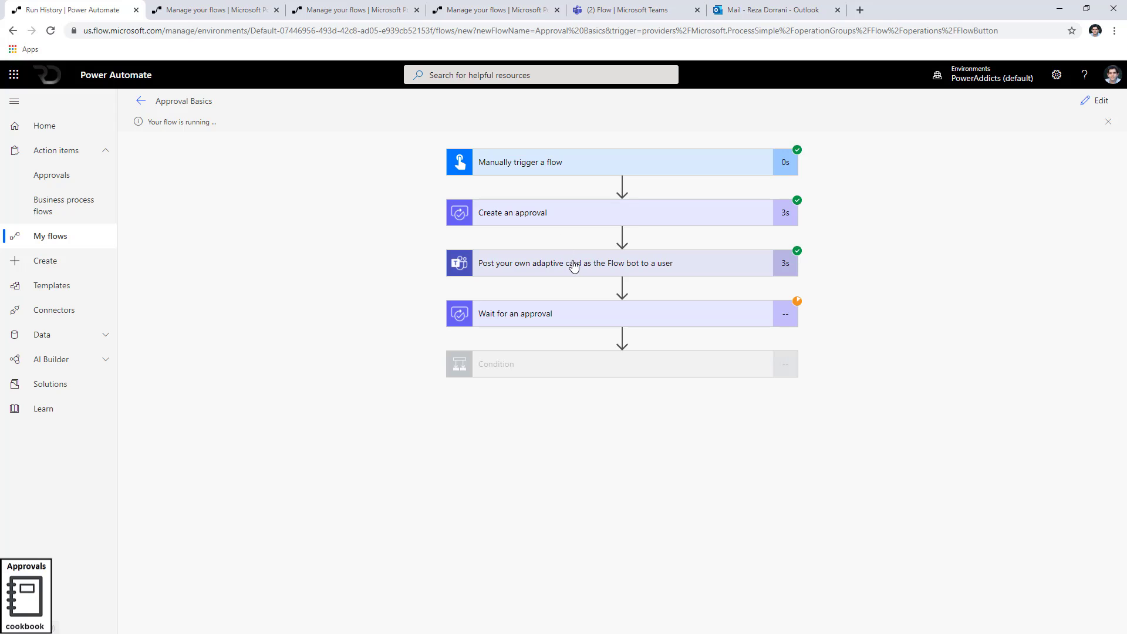
click(603, 13)
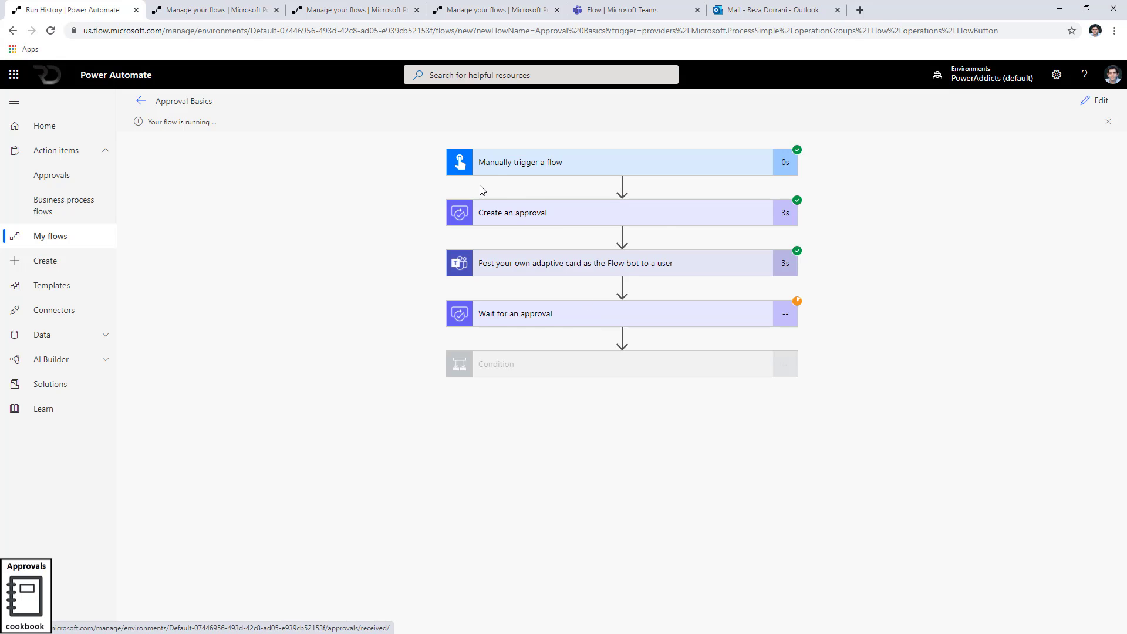
click(644, 7)
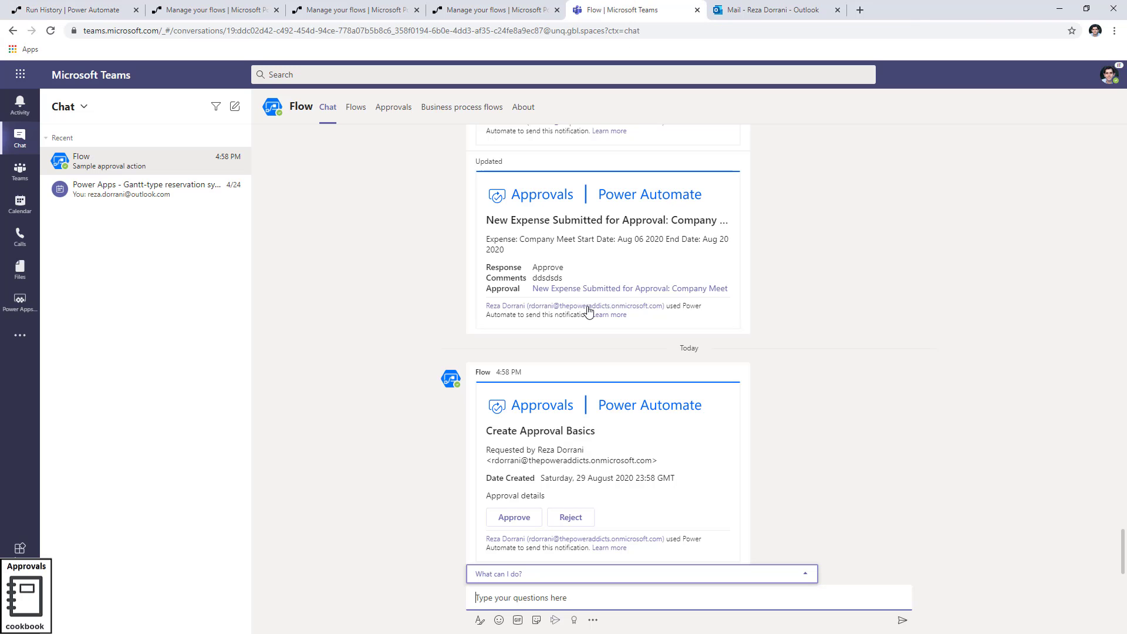
Approve the Create Approval Basics request in Teams with the comment 'Ok'
click(532, 517)
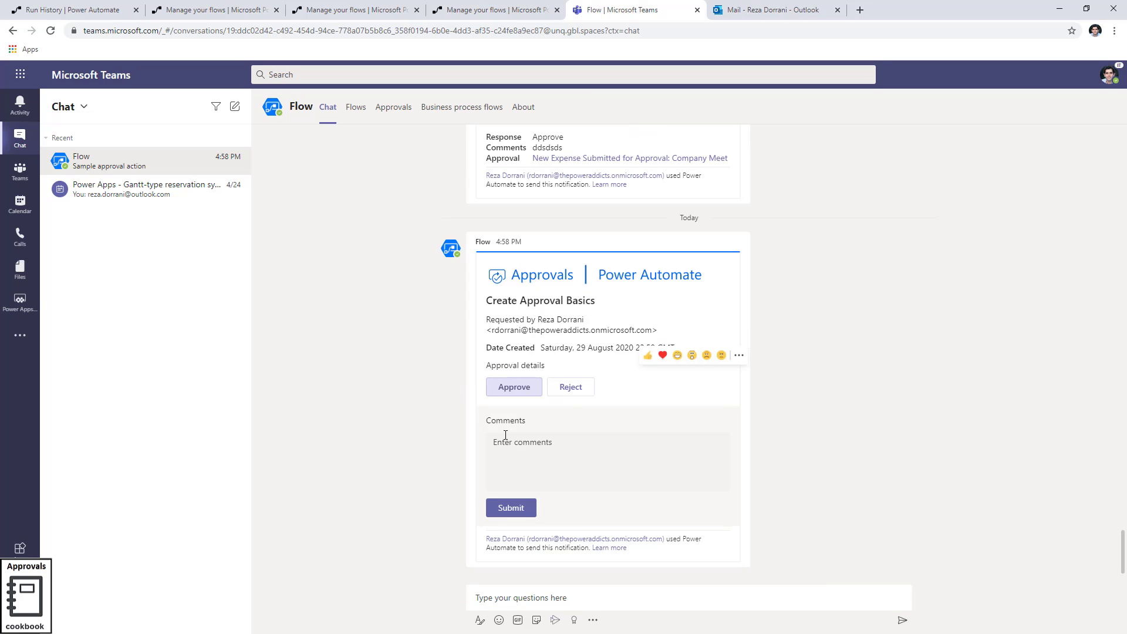
click(589, 450)
text(Ok)
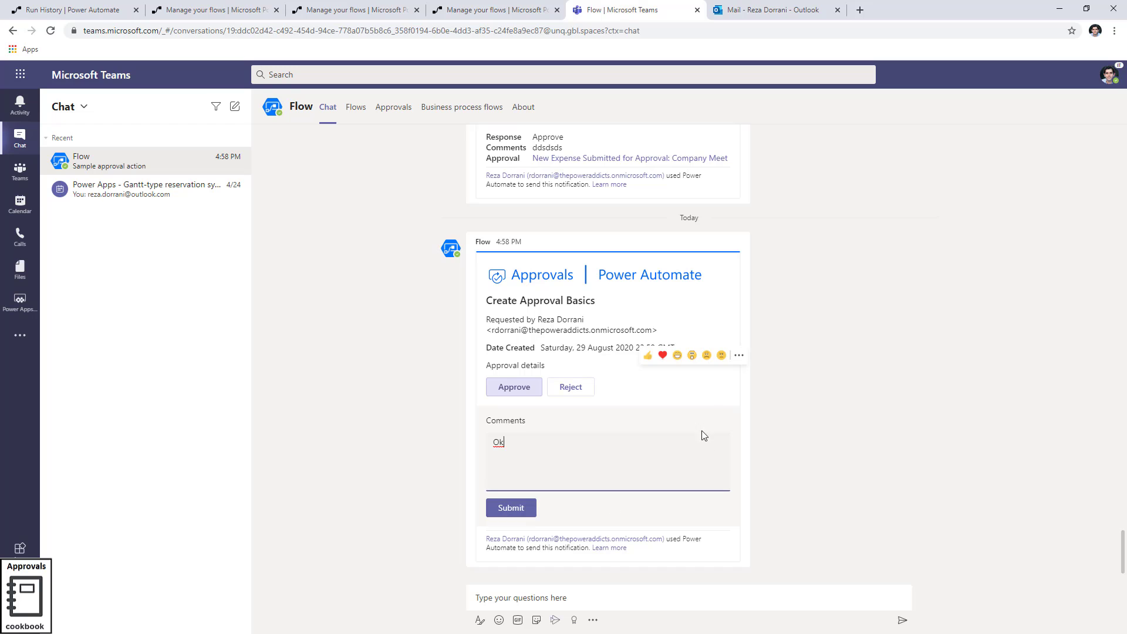
click(511, 510)
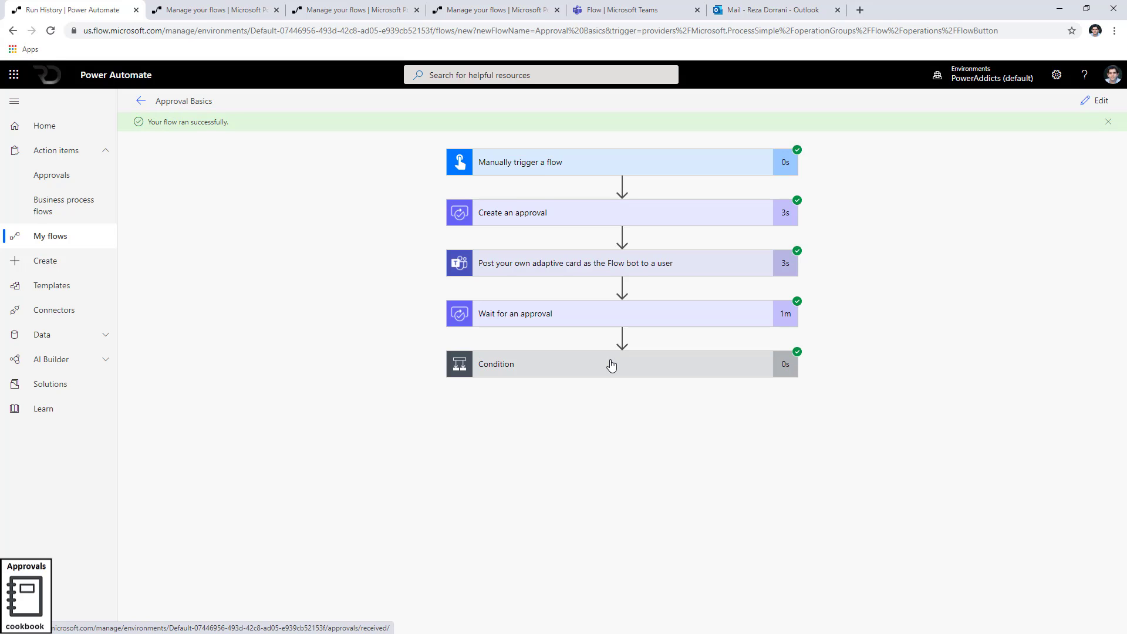
Inspect the approval and condition run outputs, then copy the approval's full body JSON
click(548, 317)
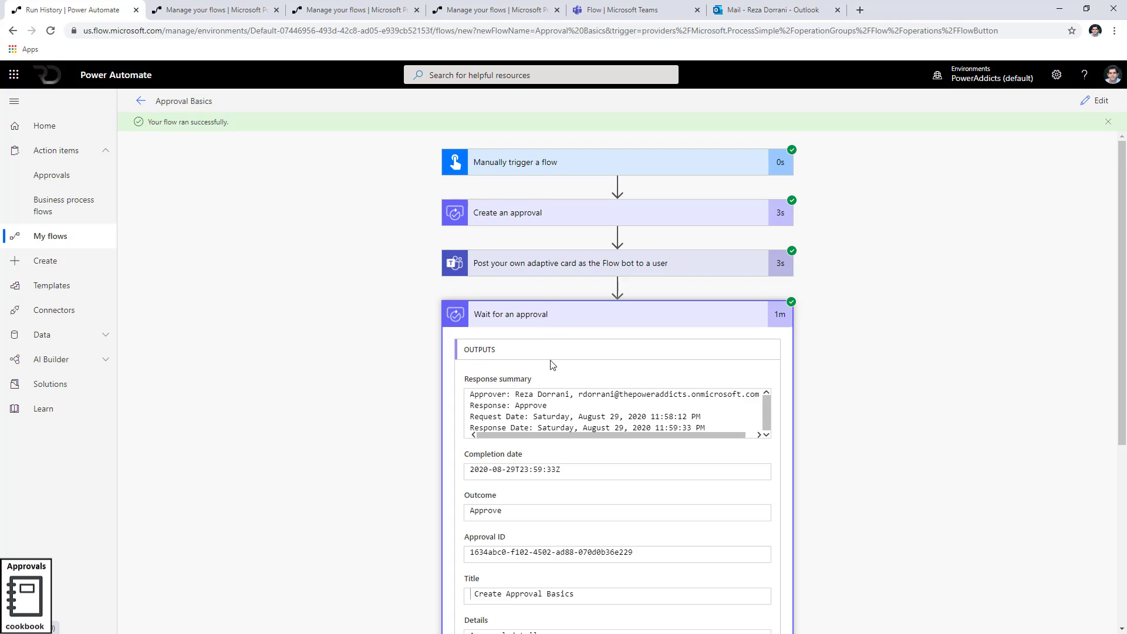
scroll(546, 364, down, 5)
click(537, 587)
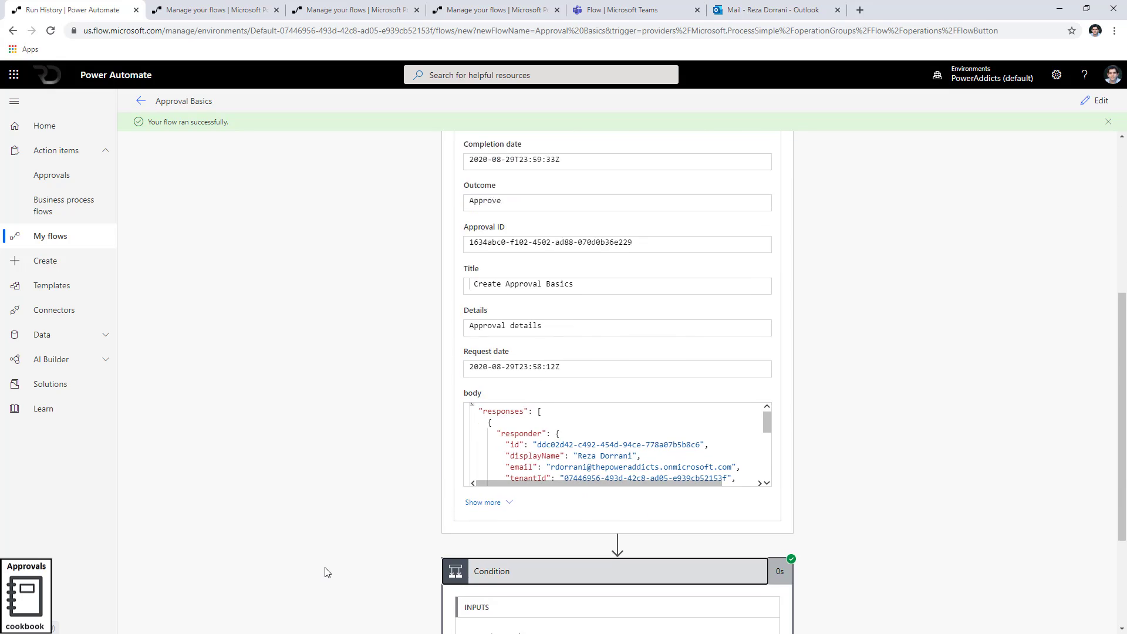
scroll(327, 571, down, 3)
scroll(546, 423, up, 1)
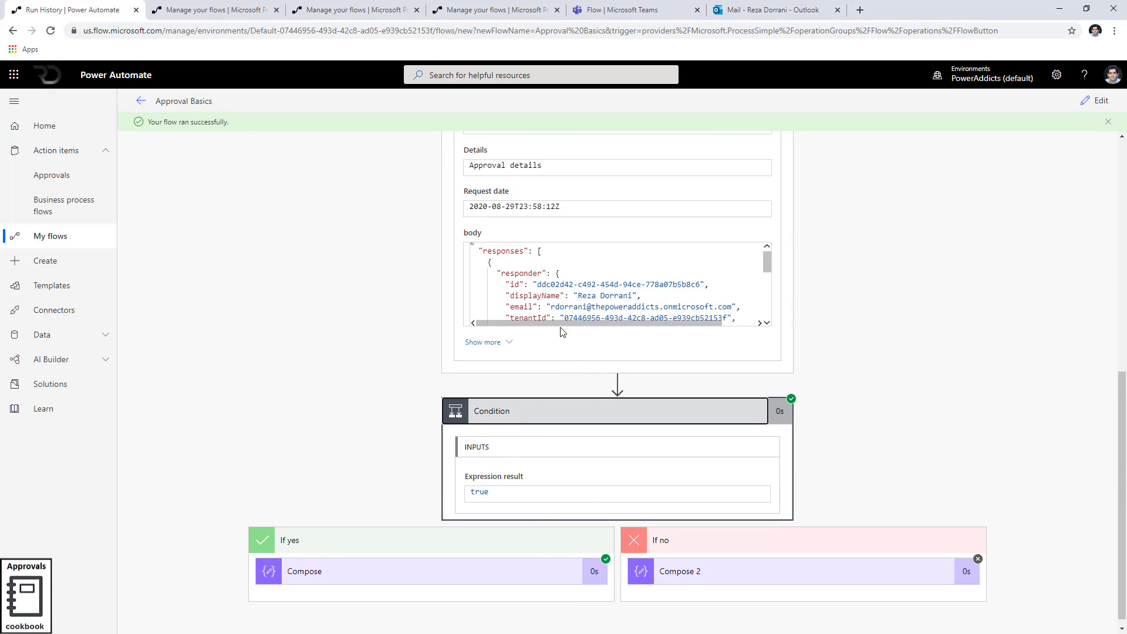
click(552, 295)
key(ctrl+a)
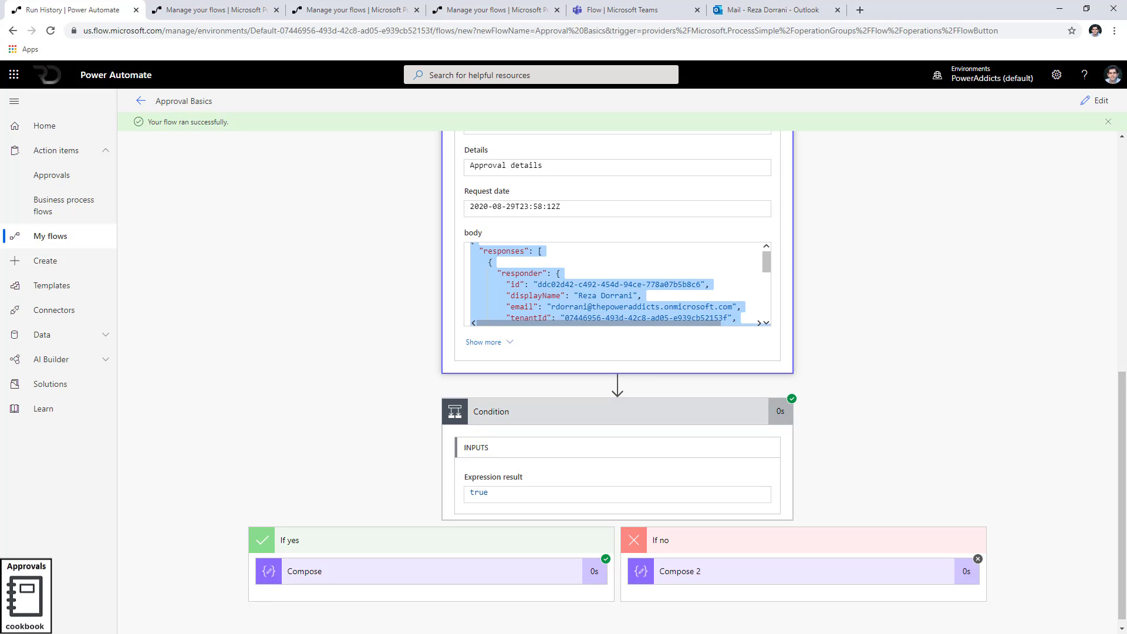
key(ctrl+c)
key(alt+Tab)
Paste the body JSON into a.json and select the Approve response and the Ok comment
key(ctrl+a)
key(ctrl+v)
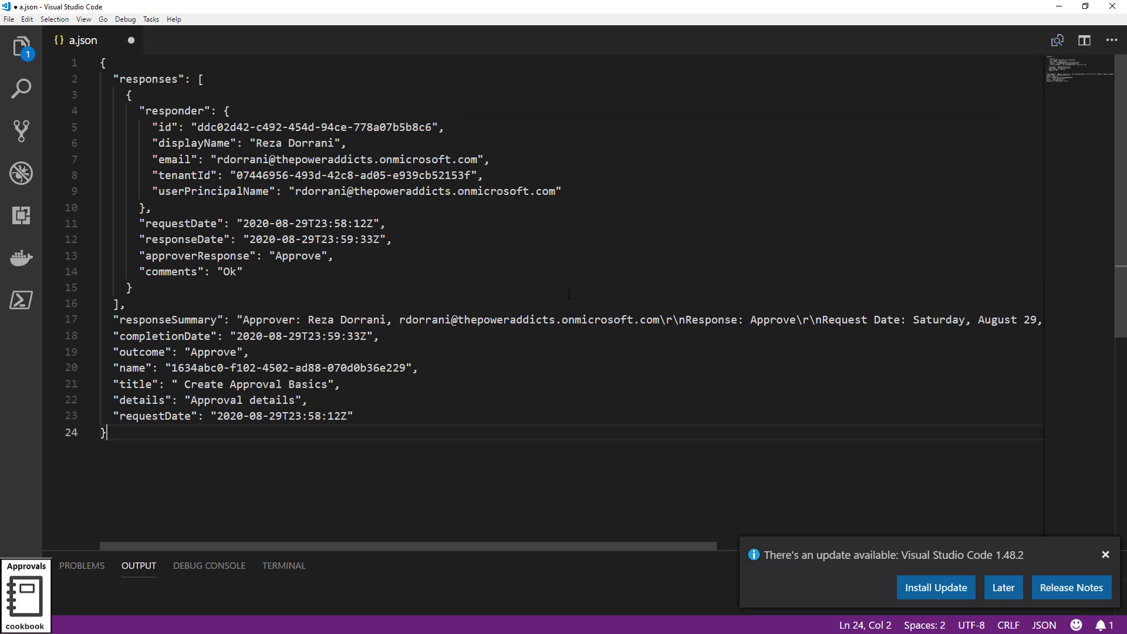
double_click(303, 256)
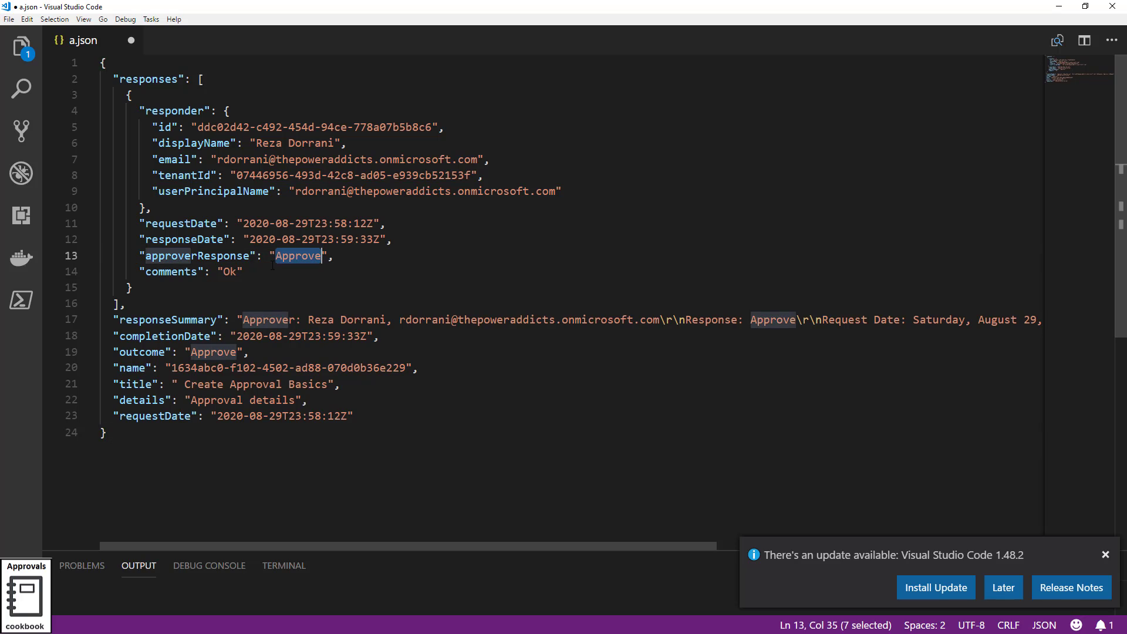
double_click(184, 255)
double_click(310, 256)
click(224, 271)
double_click(229, 271)
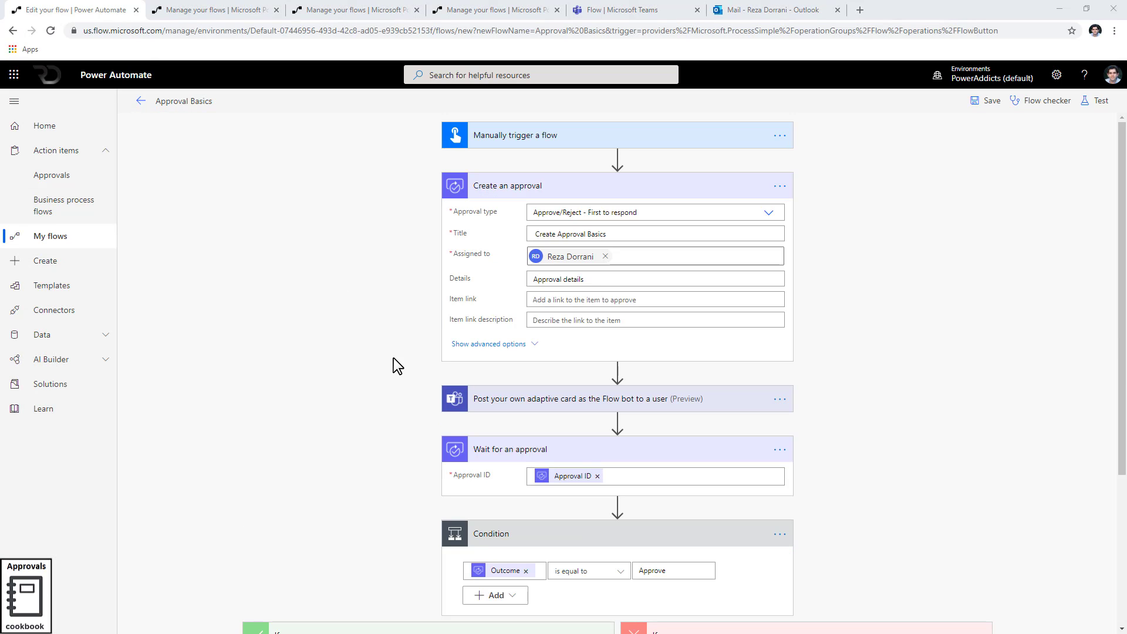
Return to the flow and edit the Yes-branch Compose inputs, keeping the 'Approve' text
scroll(393, 358, down, 4)
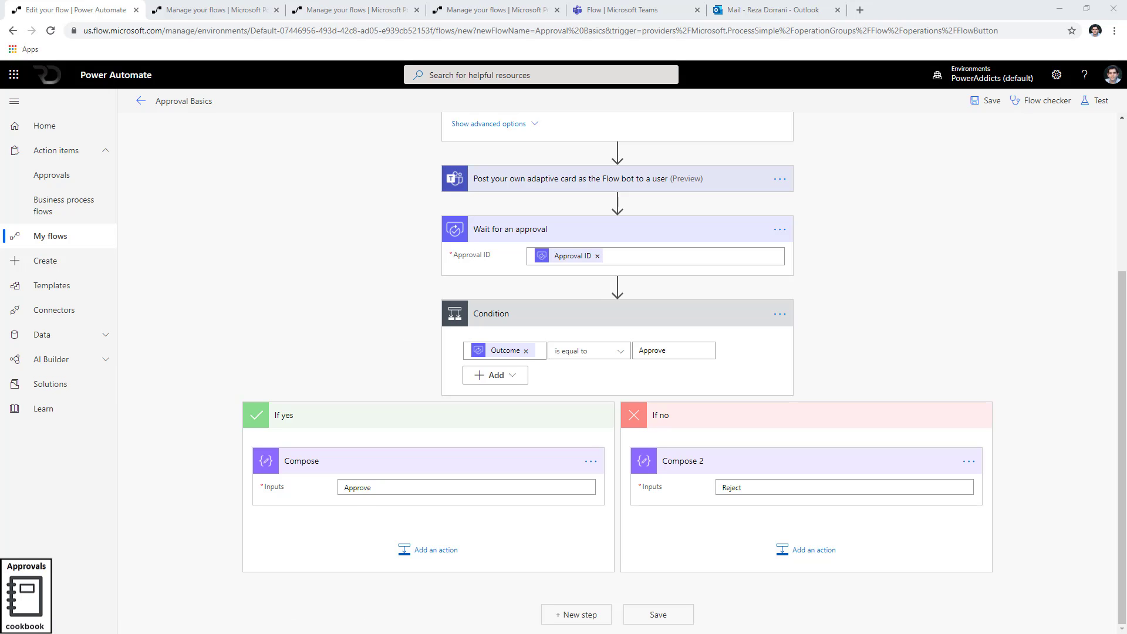
key(alt+Tab)
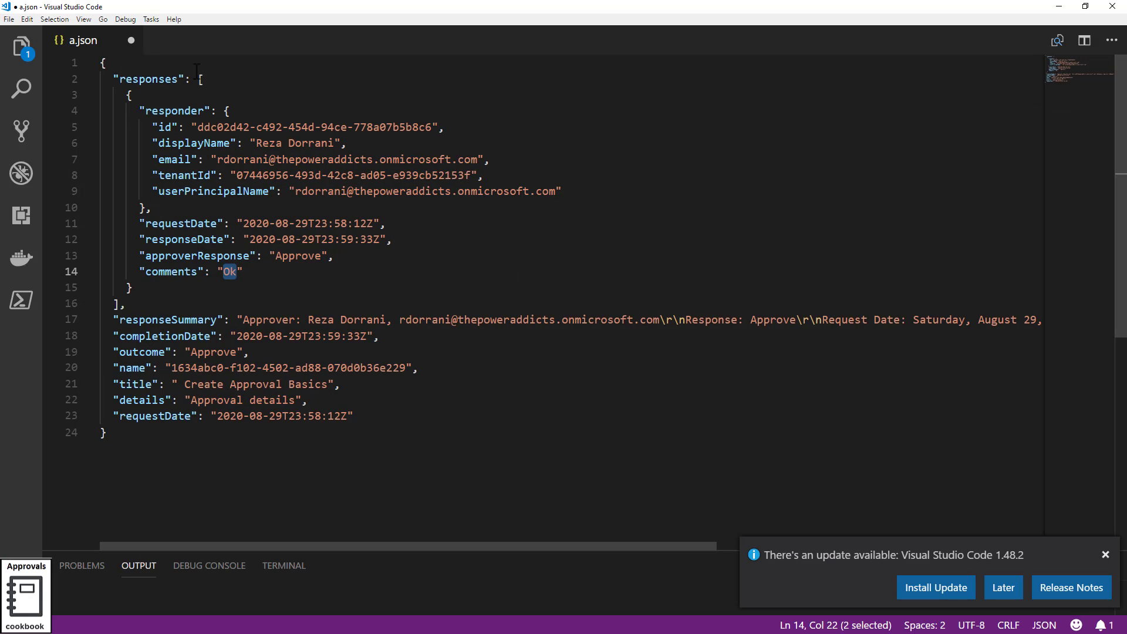
click(1059, 7)
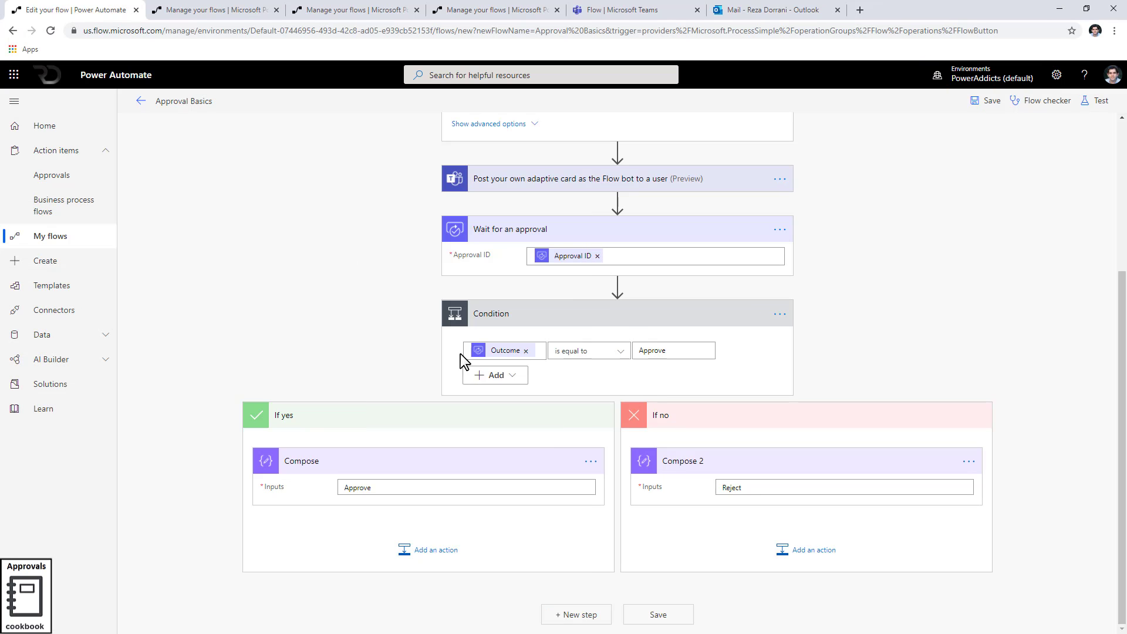
click(409, 487)
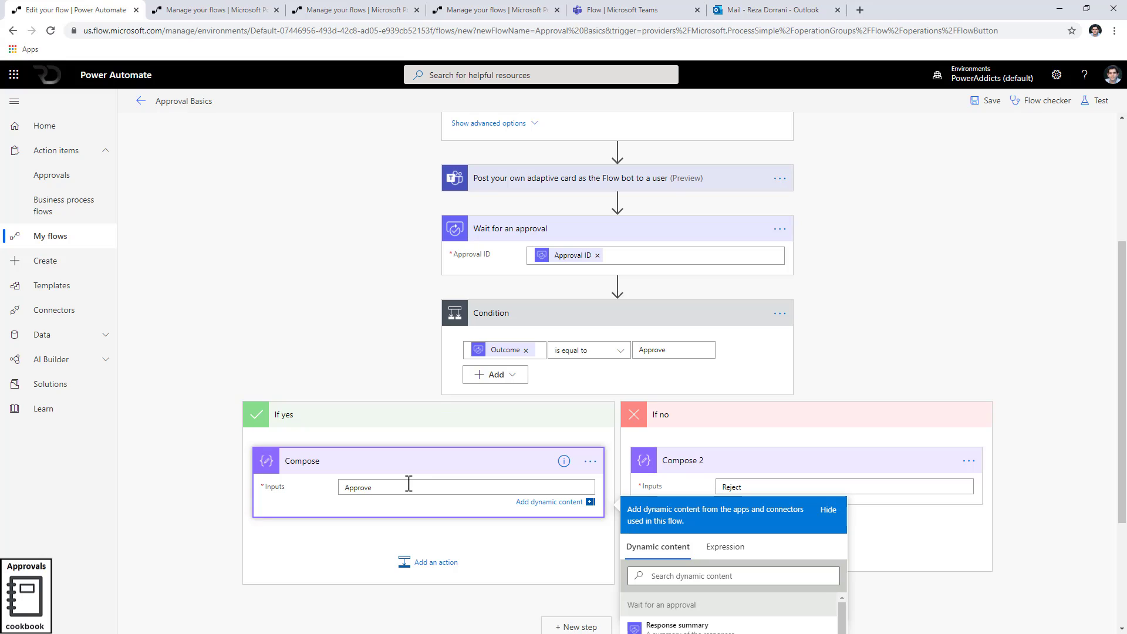
key(ctrl+a)
text(0)
key(ctrl+z)
Insert Responses Comments into the Compose, then expand the Compose inside the new Apply to each
scroll(907, 274, down, 4)
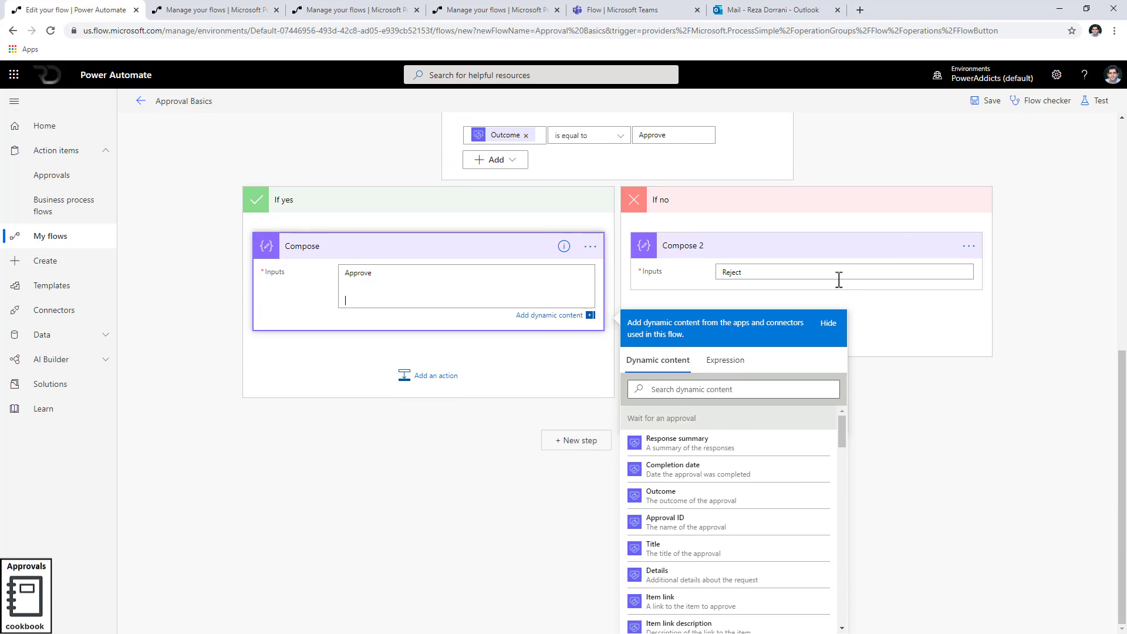
scroll(762, 420, down, 4)
scroll(762, 421, up, 5)
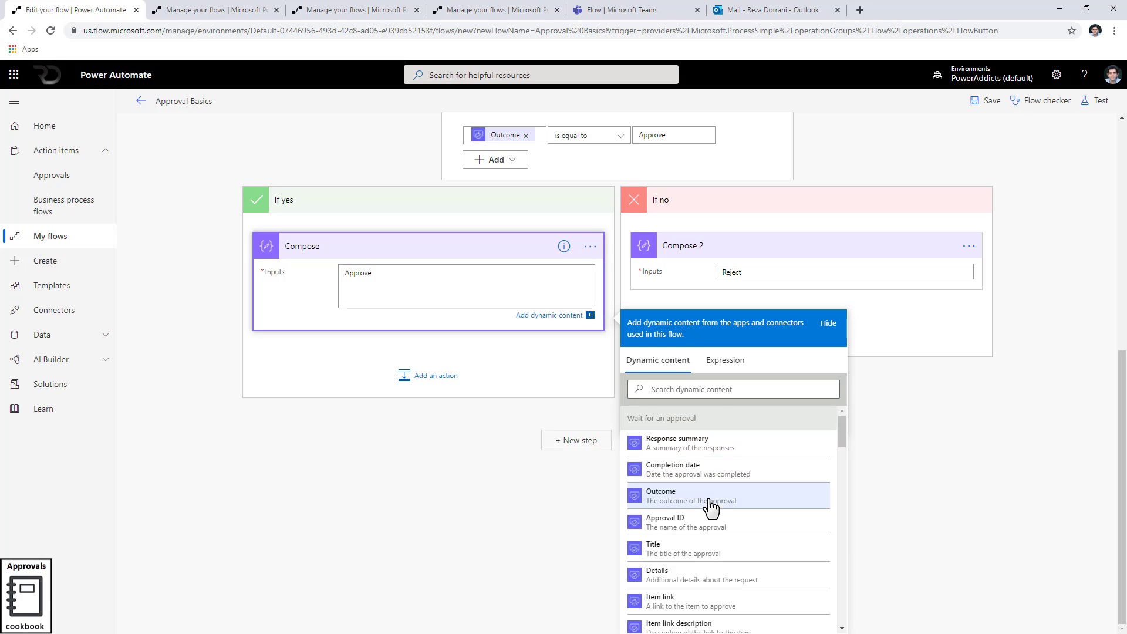
scroll(712, 511, down, 1)
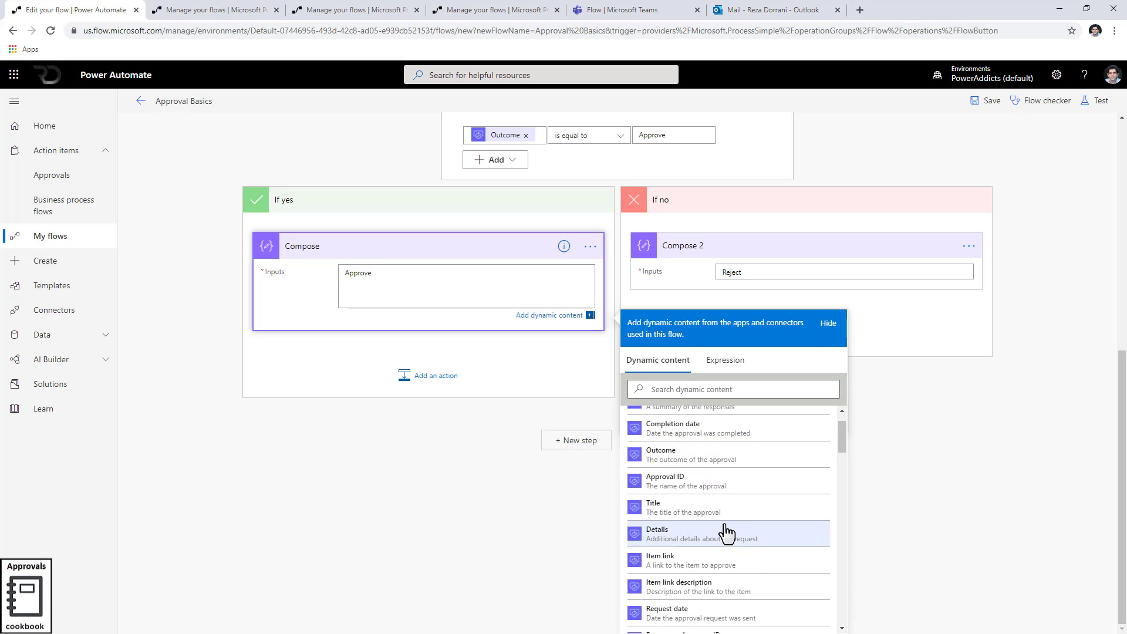
scroll(728, 531, down, 2)
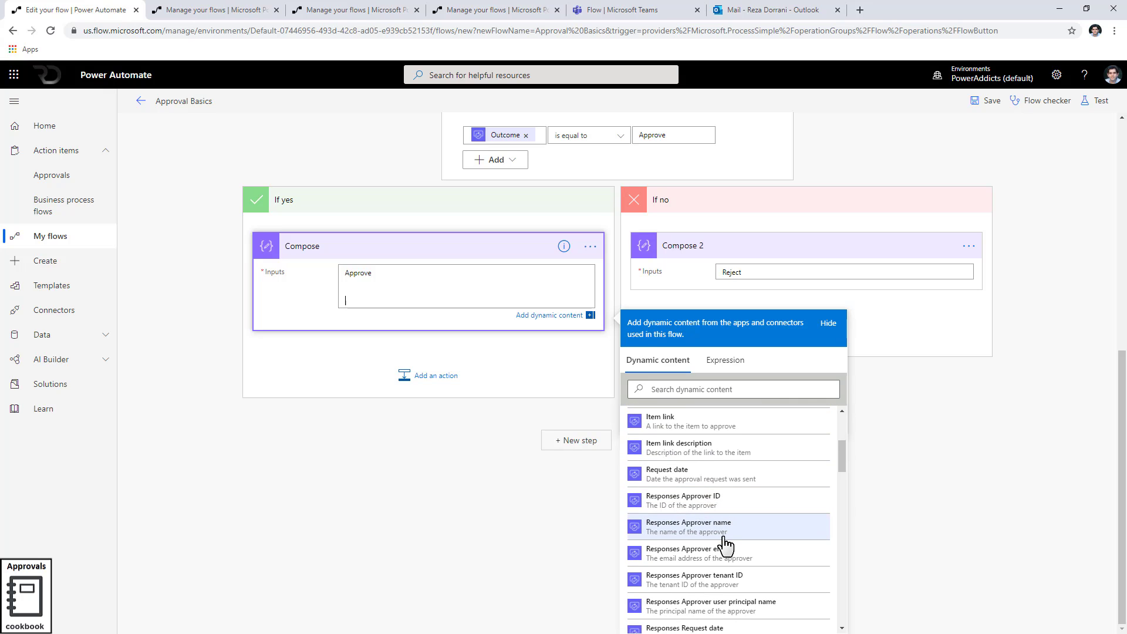
scroll(727, 535, down, 1)
scroll(727, 537, down, 1)
scroll(727, 537, down, 2)
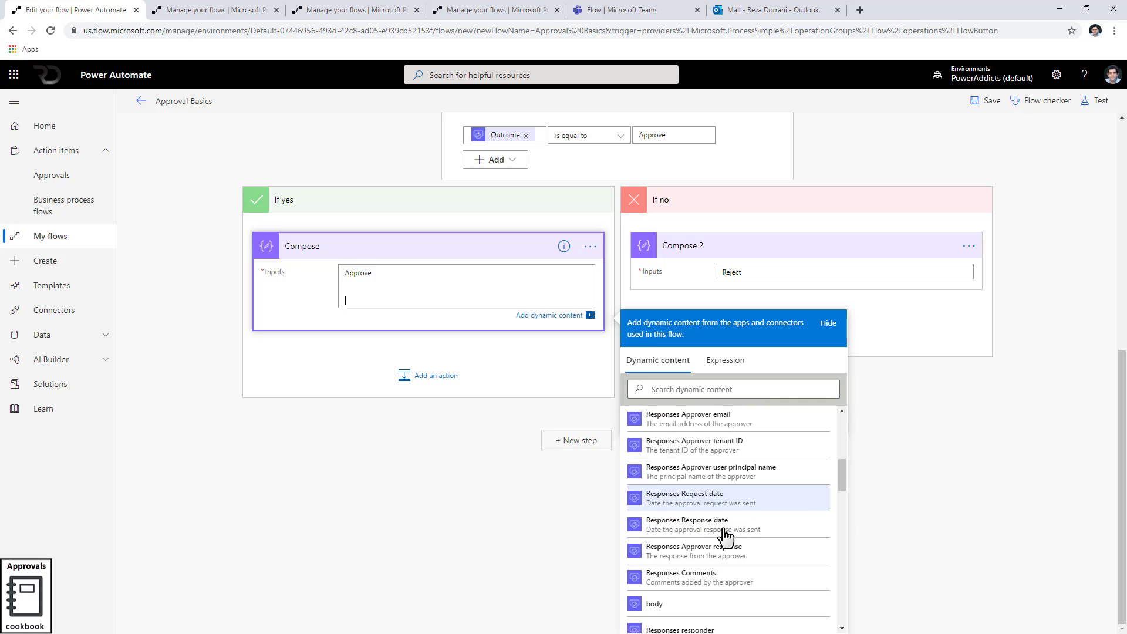
scroll(727, 532, down, 2)
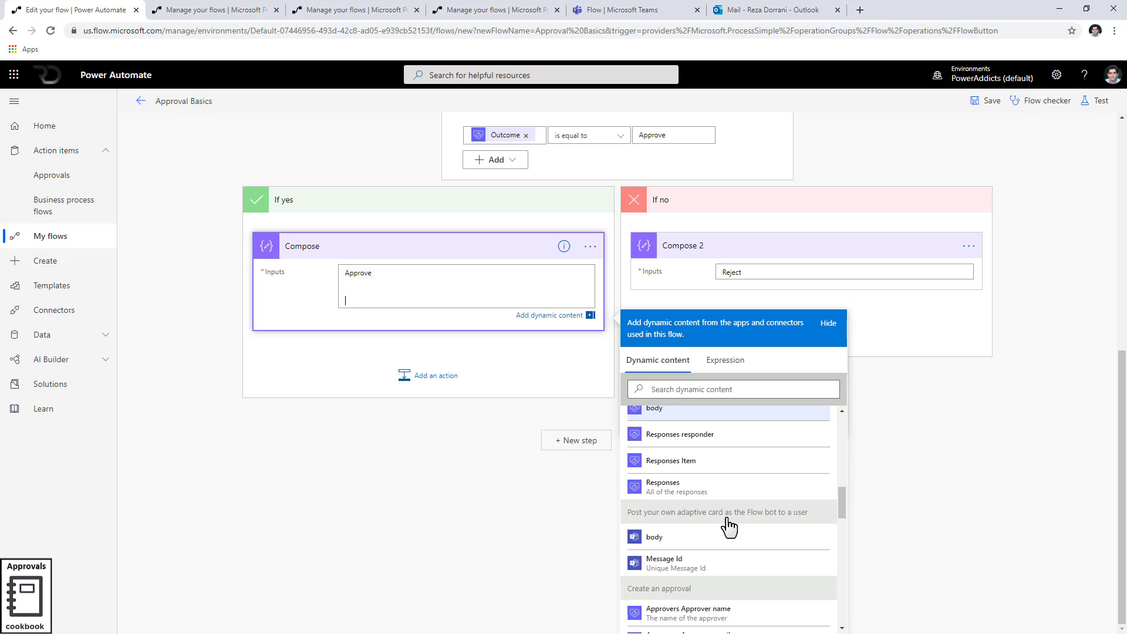
scroll(728, 527, down, 5)
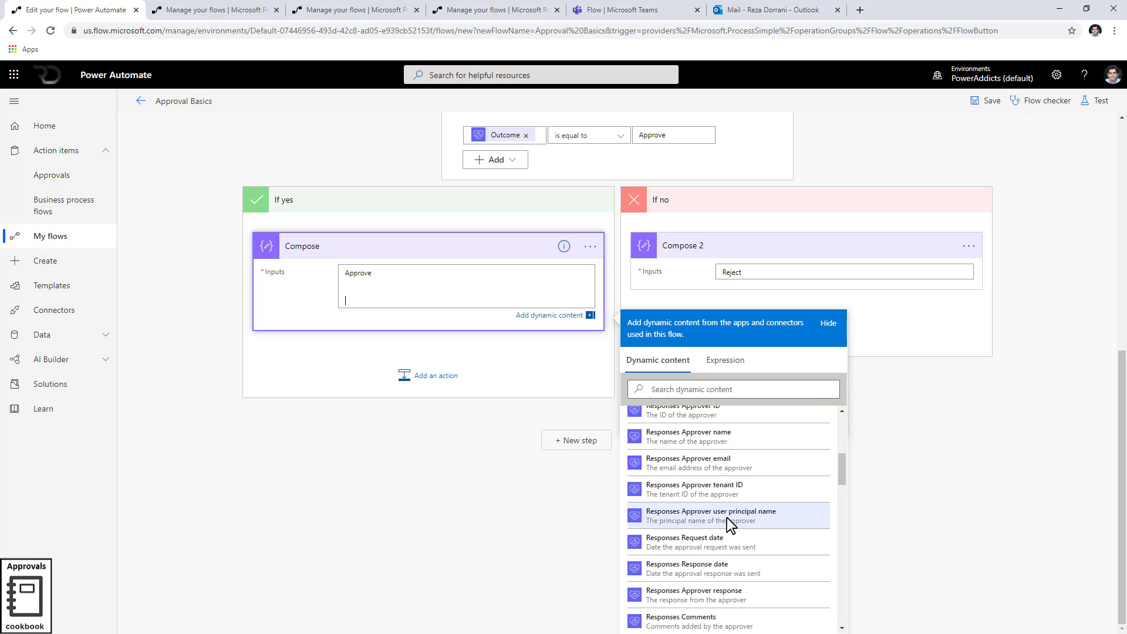
scroll(727, 518, down, 2)
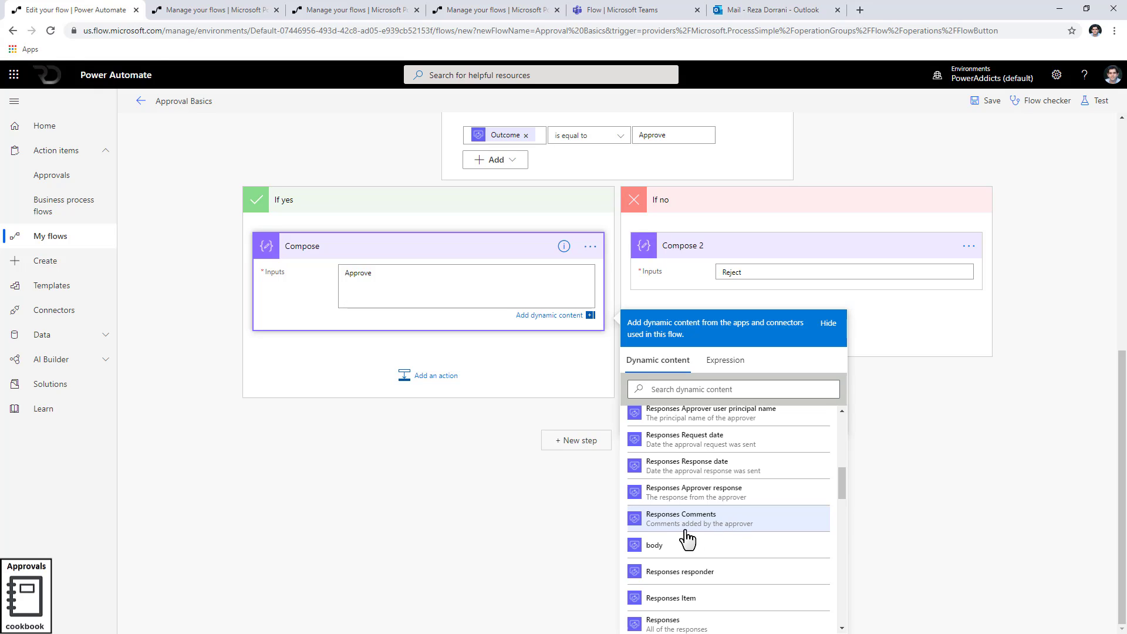
click(742, 525)
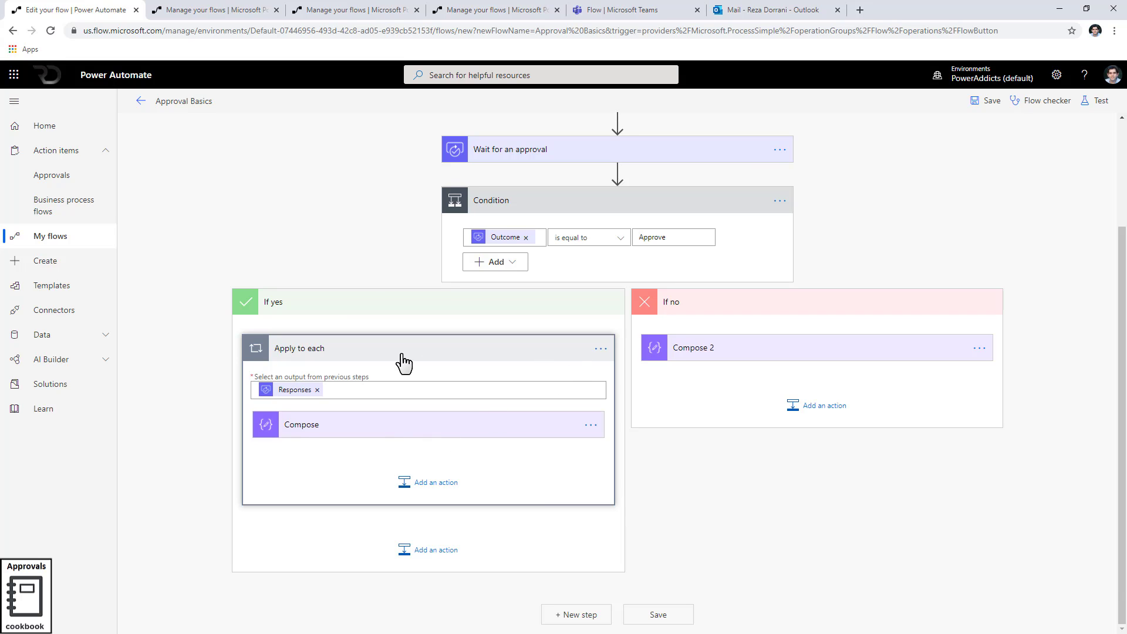
click(372, 429)
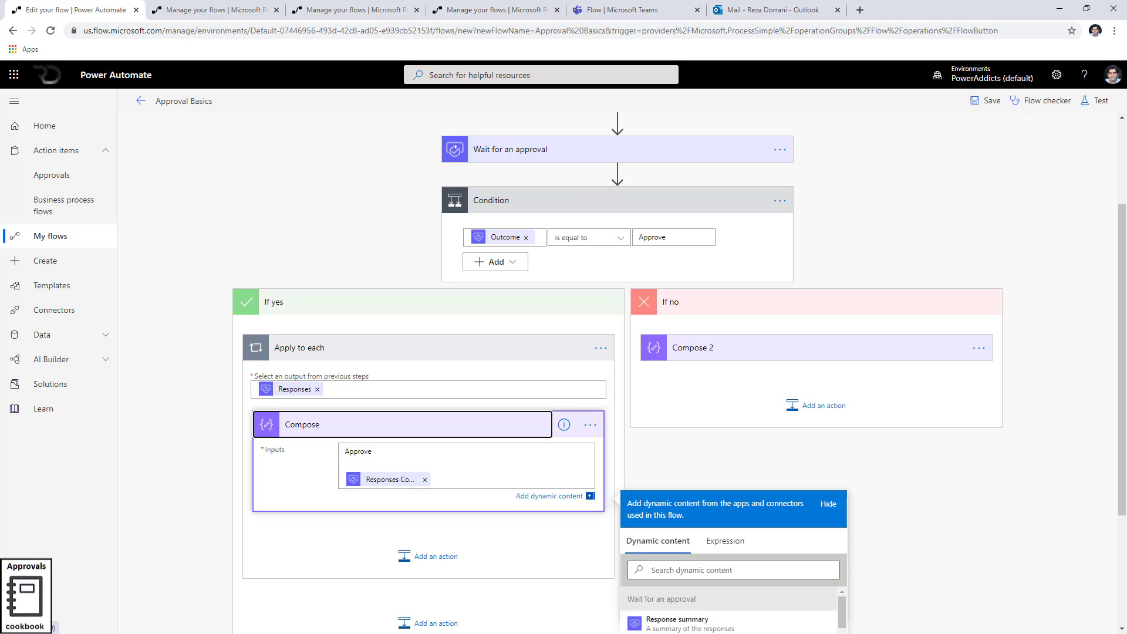
In a.json, trace the responses array's brackets to show it holds one response object
key(alt+Tab)
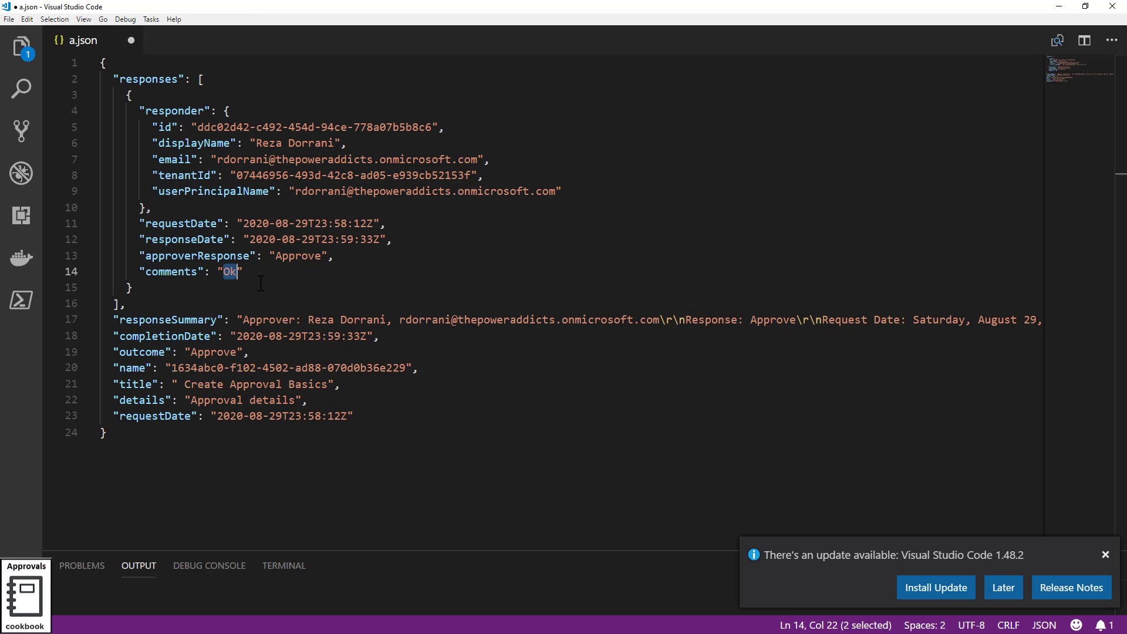
click(323, 175)
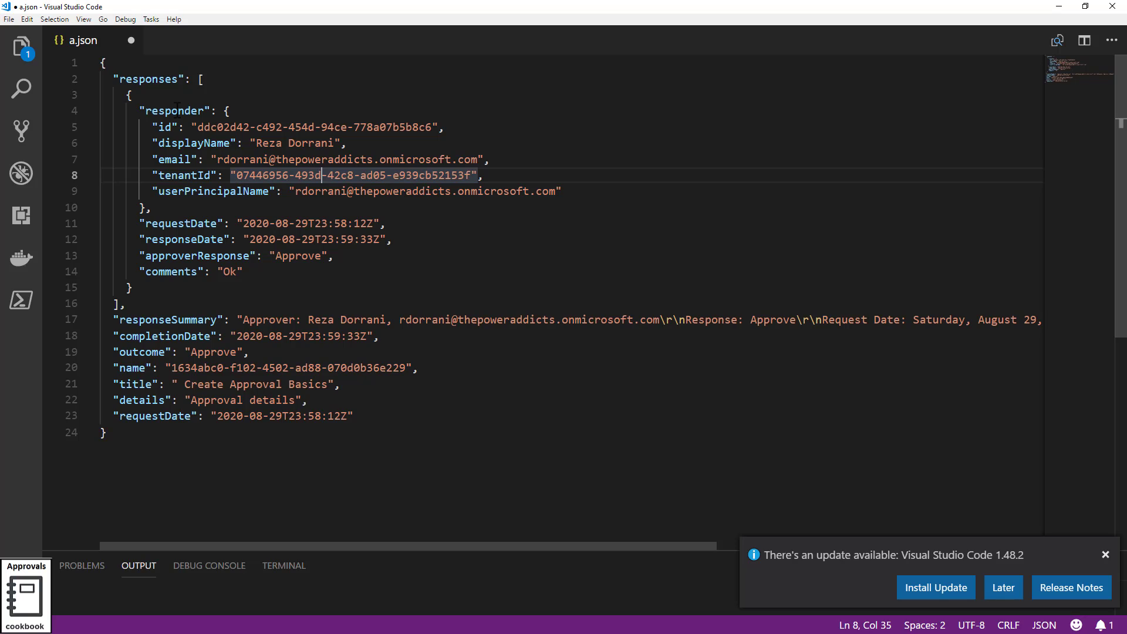
double_click(160, 78)
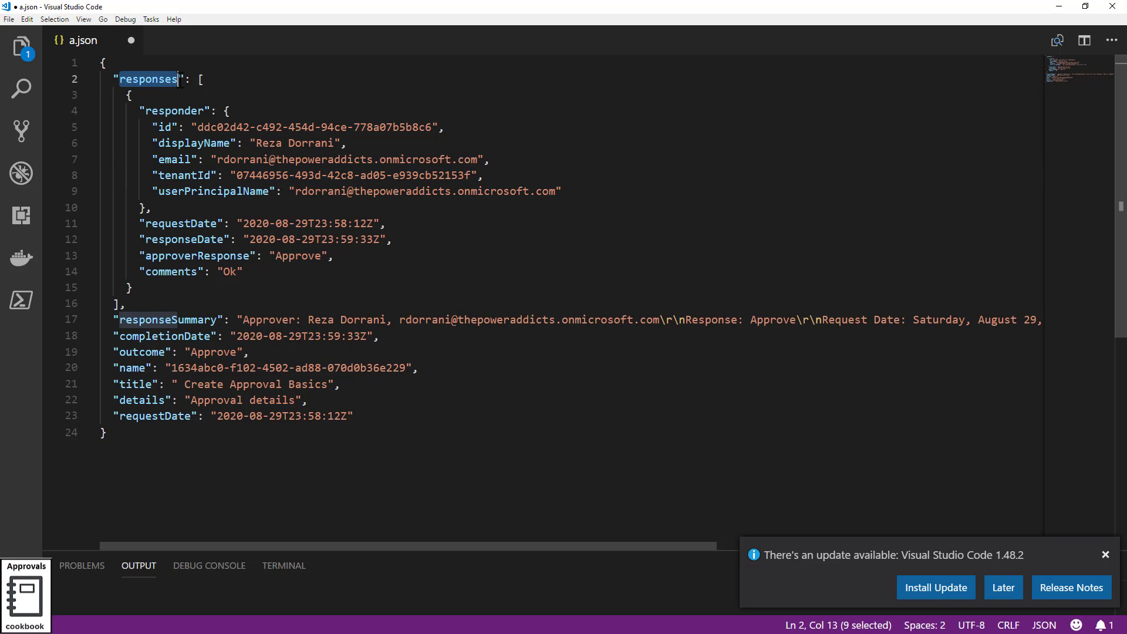
click(201, 79)
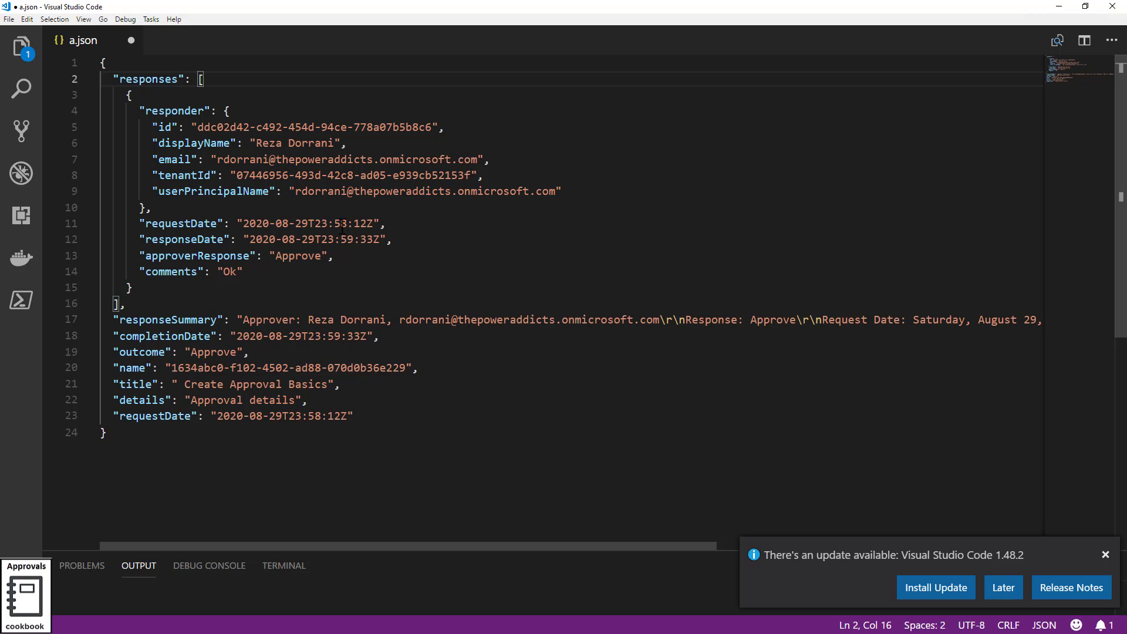
click(128, 95)
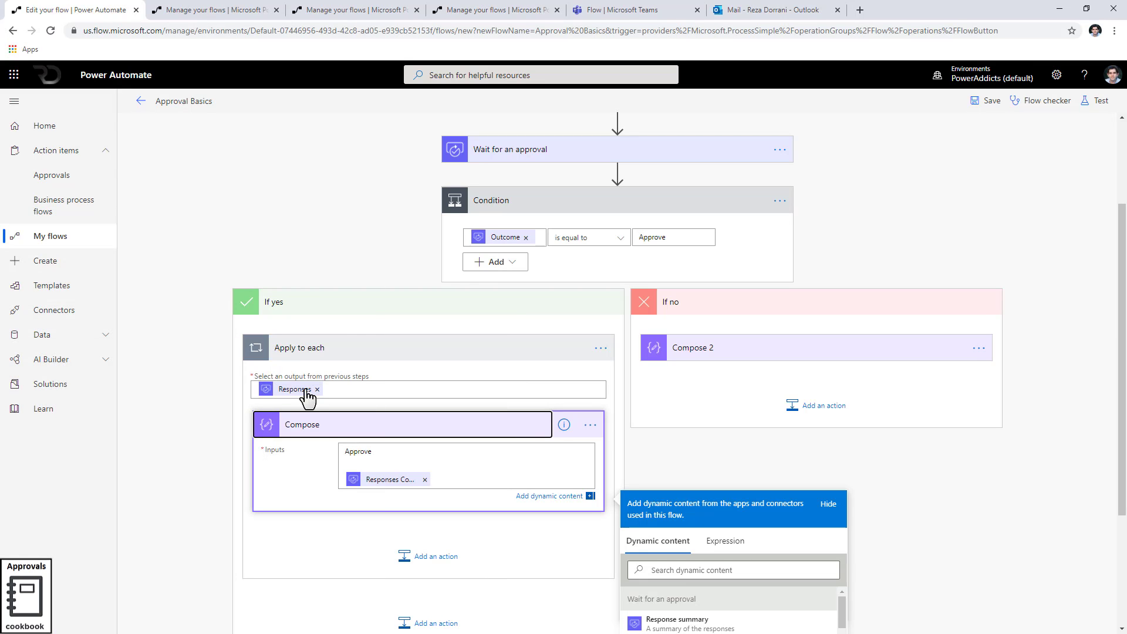
Back in the flow, confirm the Responses Comments token reads items('Apply_to_each')?['comments']
click(1059, 6)
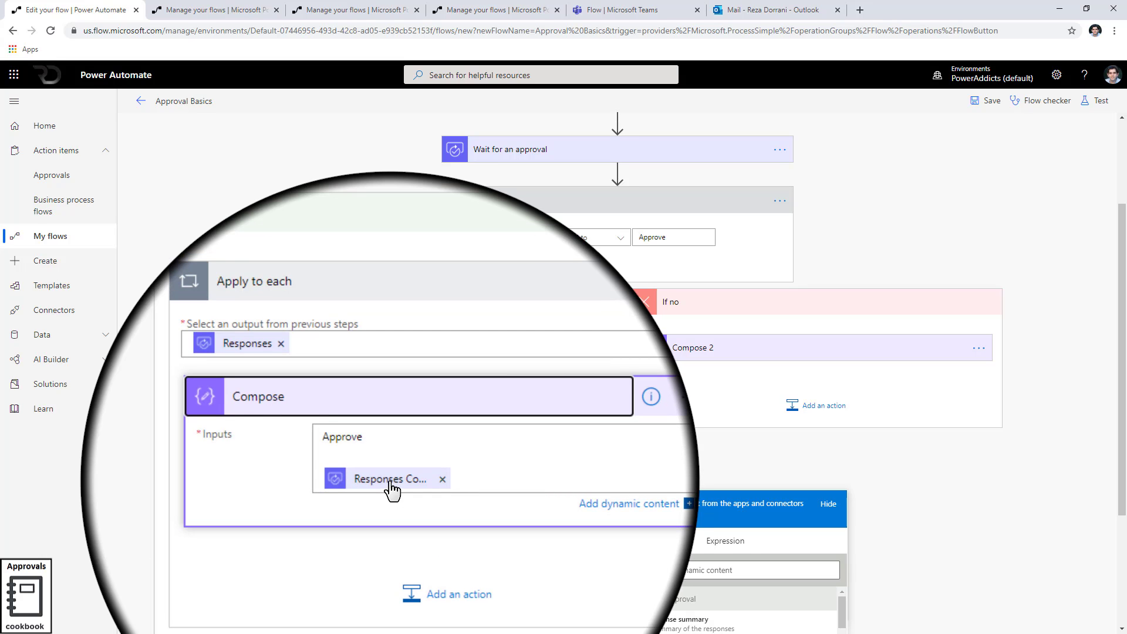
mouse_move(391, 483)
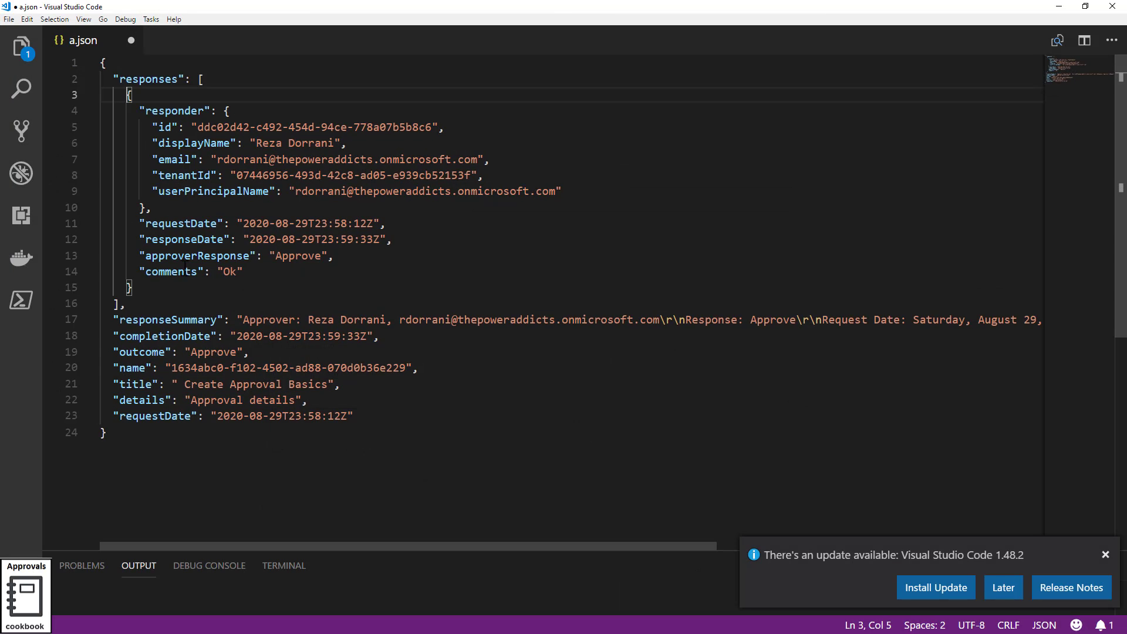
Highlight the comments field on line 14 and the responses array brackets, then return to the run history
double_click(173, 271)
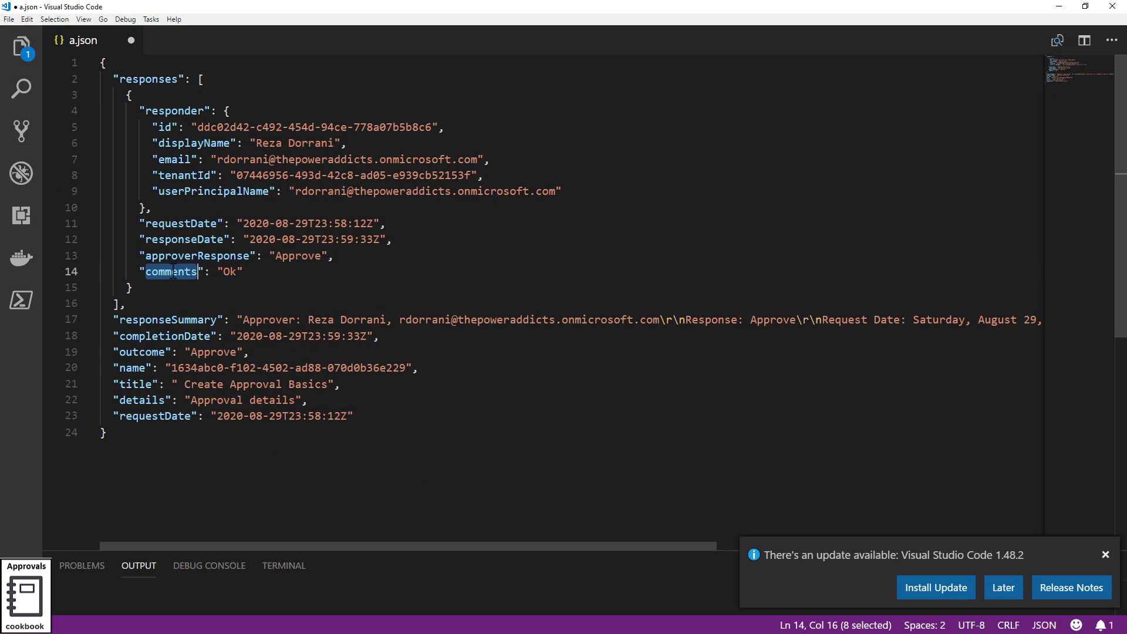
click(159, 79)
click(187, 272)
double_click(186, 271)
click(201, 79)
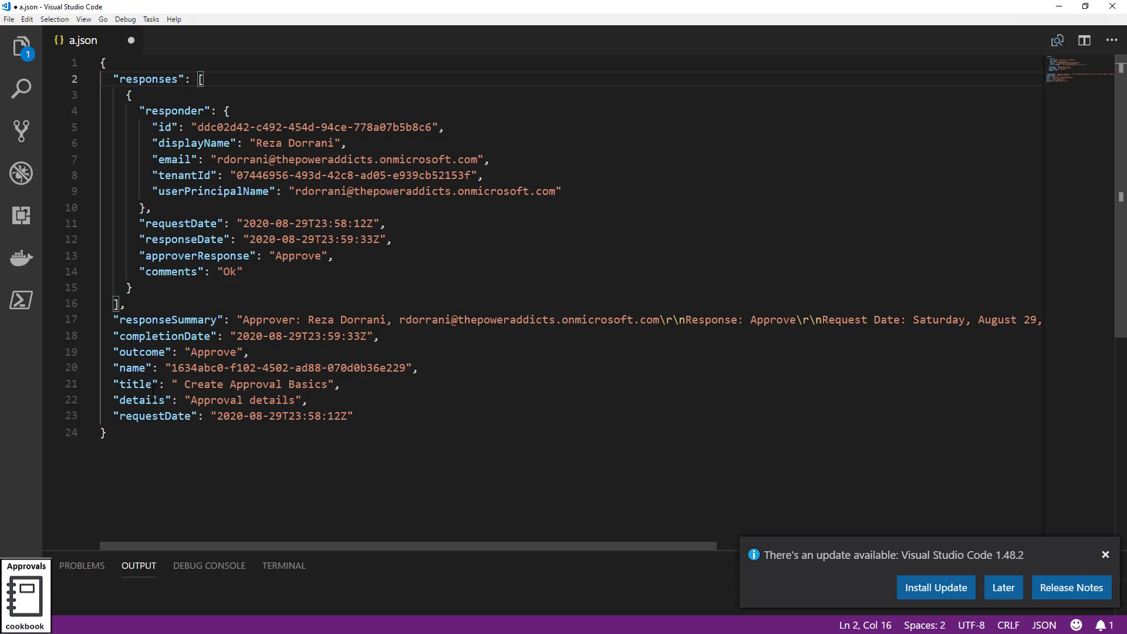
click(1059, 7)
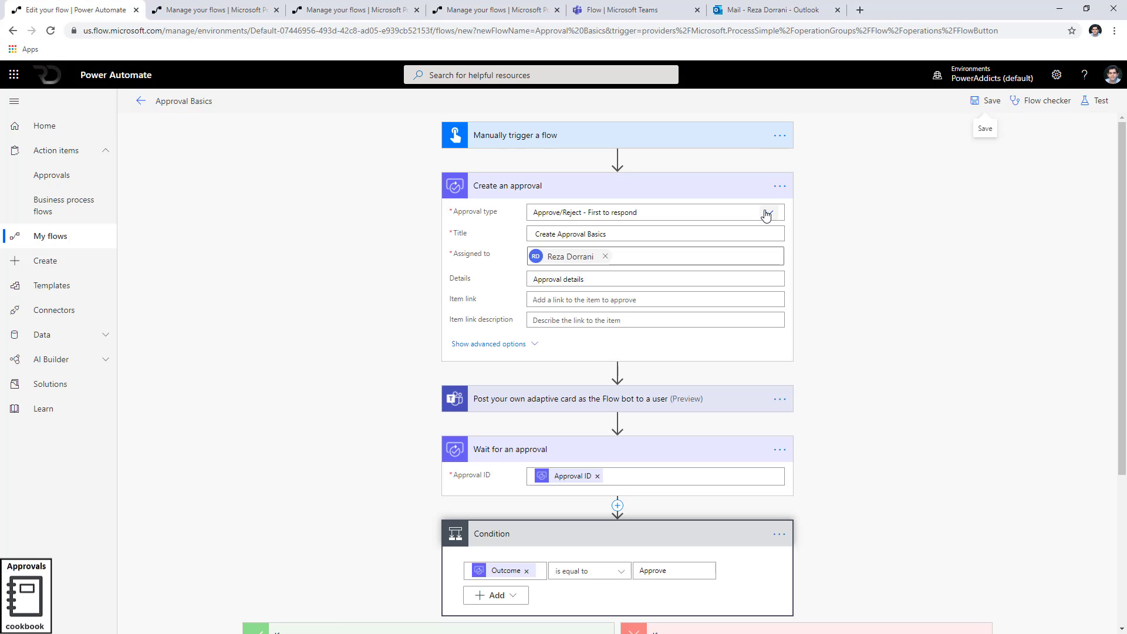
Edit the Approval Basics flow, keeping Create an approval's type as Approve/Reject - First to respond
click(768, 213)
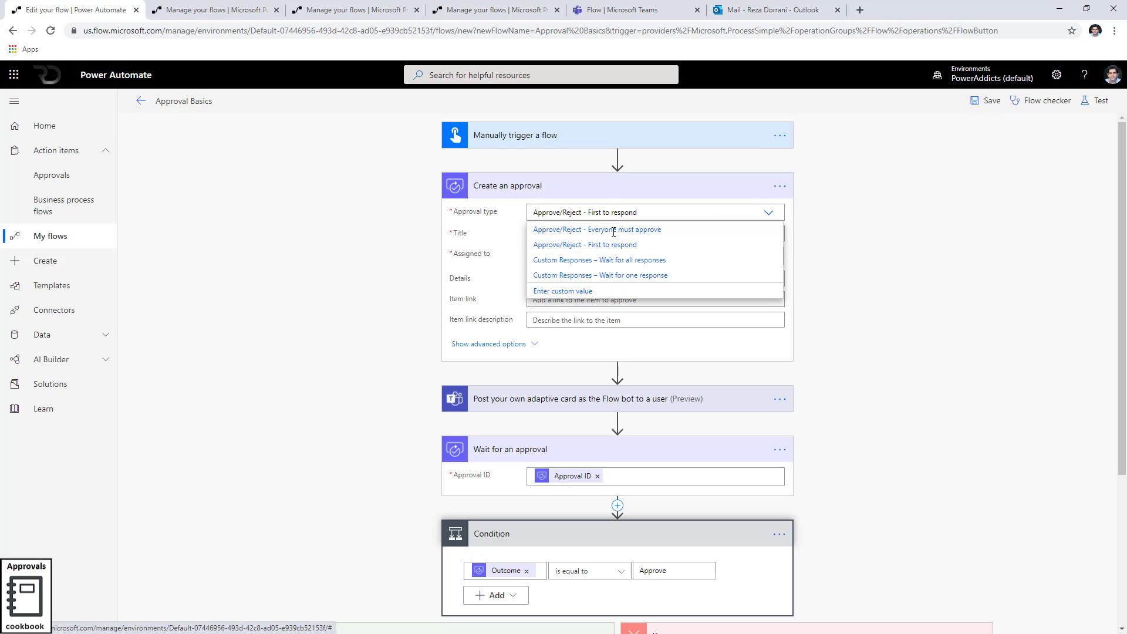
click(668, 247)
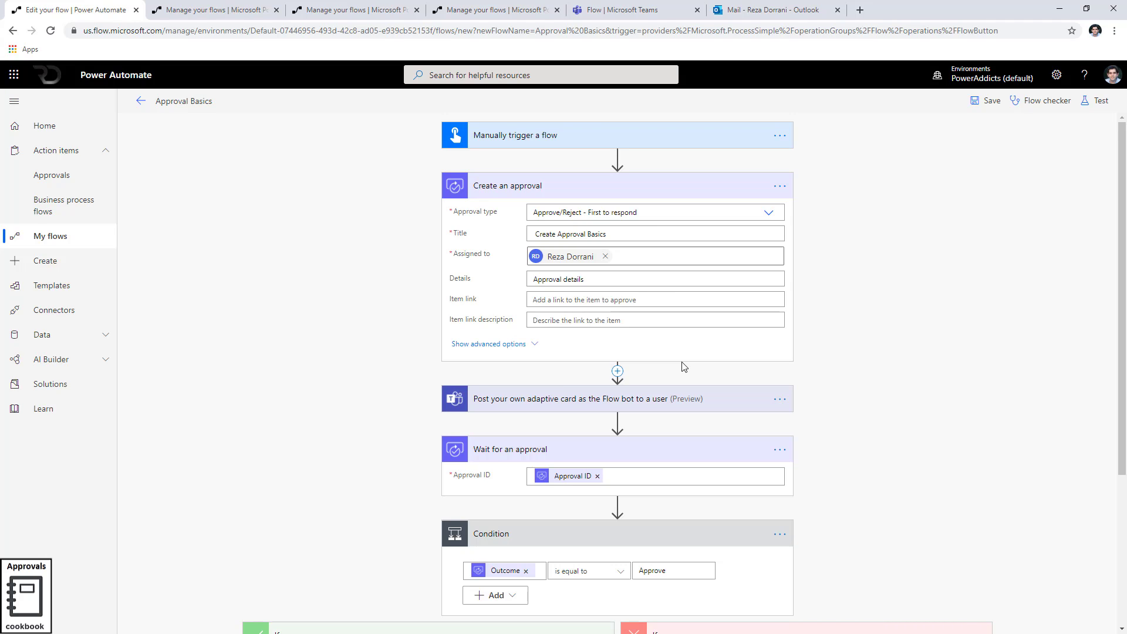